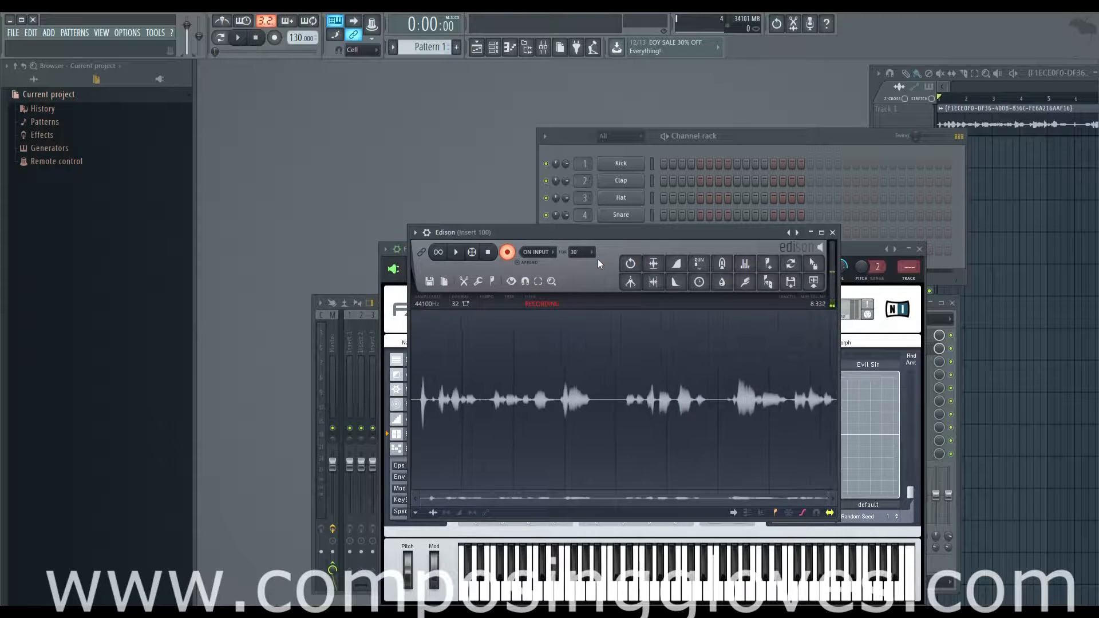
Bring the FM8 synth window to the front and start a new sound
left_click_drag(847, 250, 819, 168)
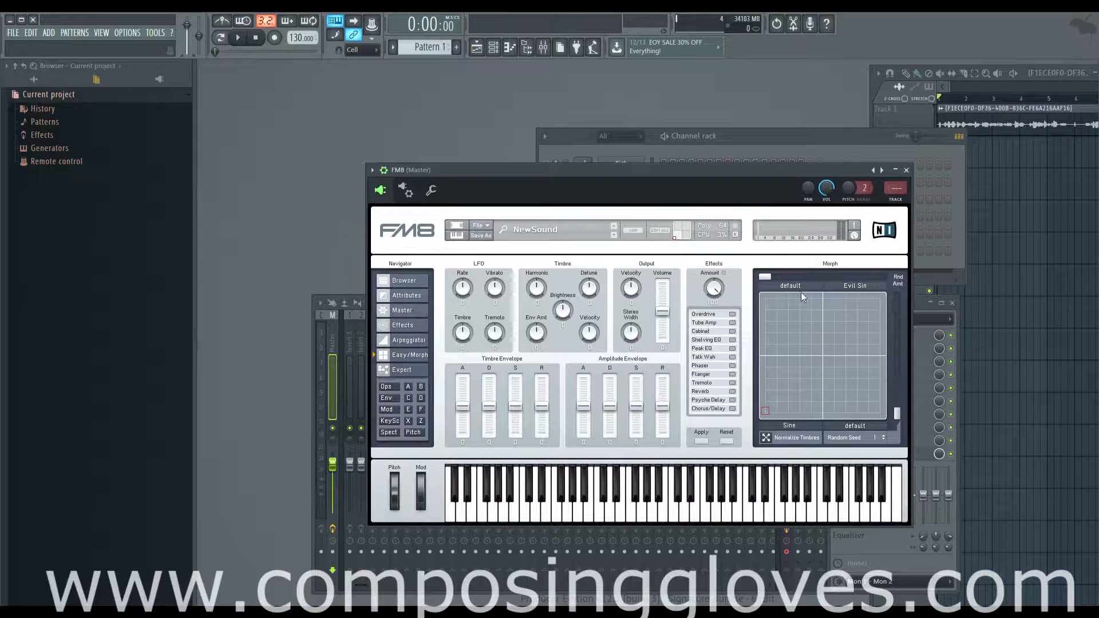
left_click(481, 225)
left_click(511, 229)
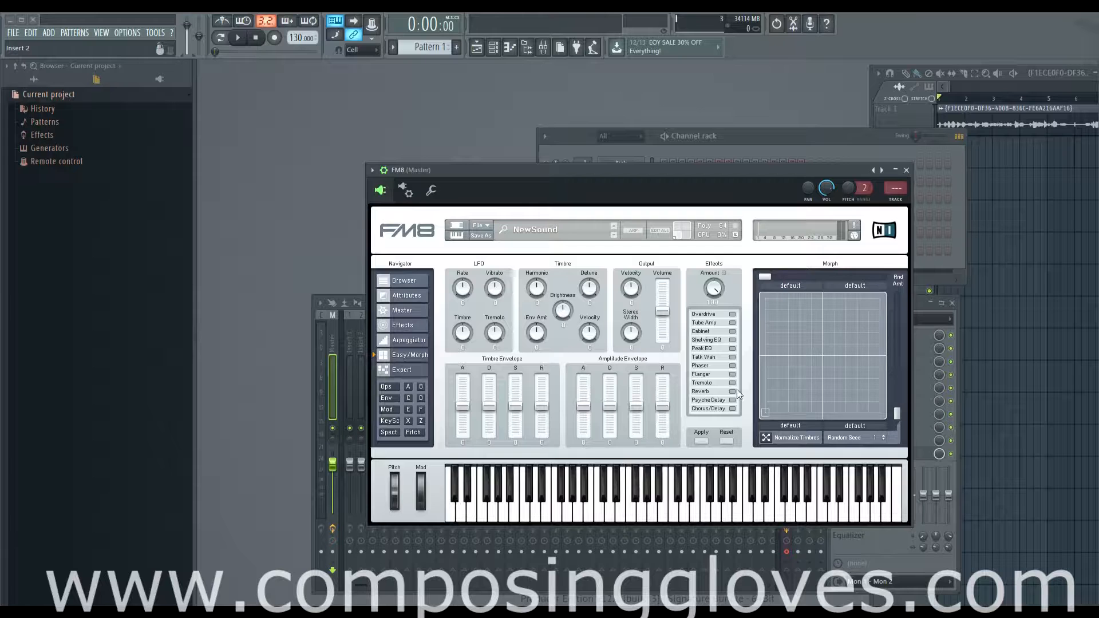
Move the morph handle around the morph square and return it to the lower-left corner
left_click_drag(768, 411, 442, 360)
left_click_drag(766, 414, 813, 335)
left_click_drag(815, 352, 745, 414)
Assign the 303 preset to the lower-left morph corner and 80s Pad to the lower-right morph corner
left_click(412, 279)
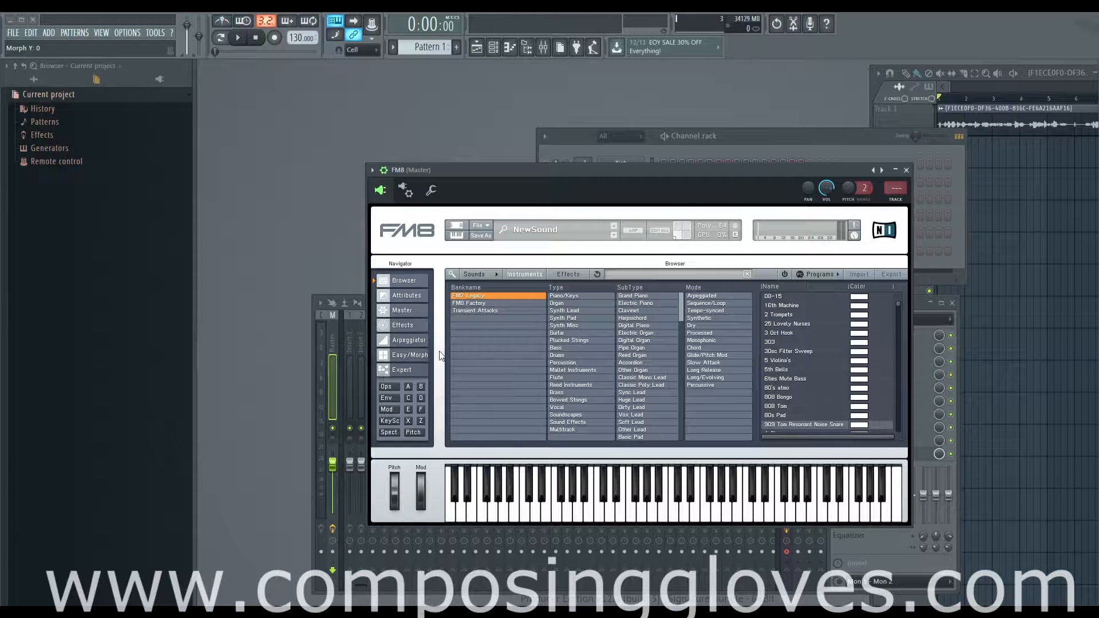
left_click(411, 356)
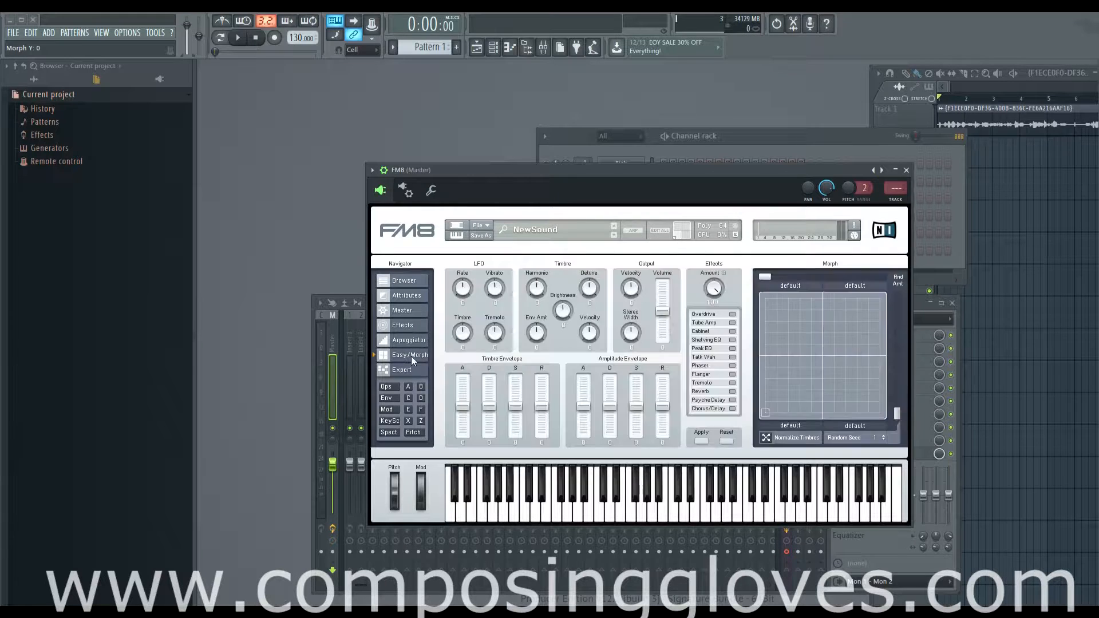
left_click(418, 283)
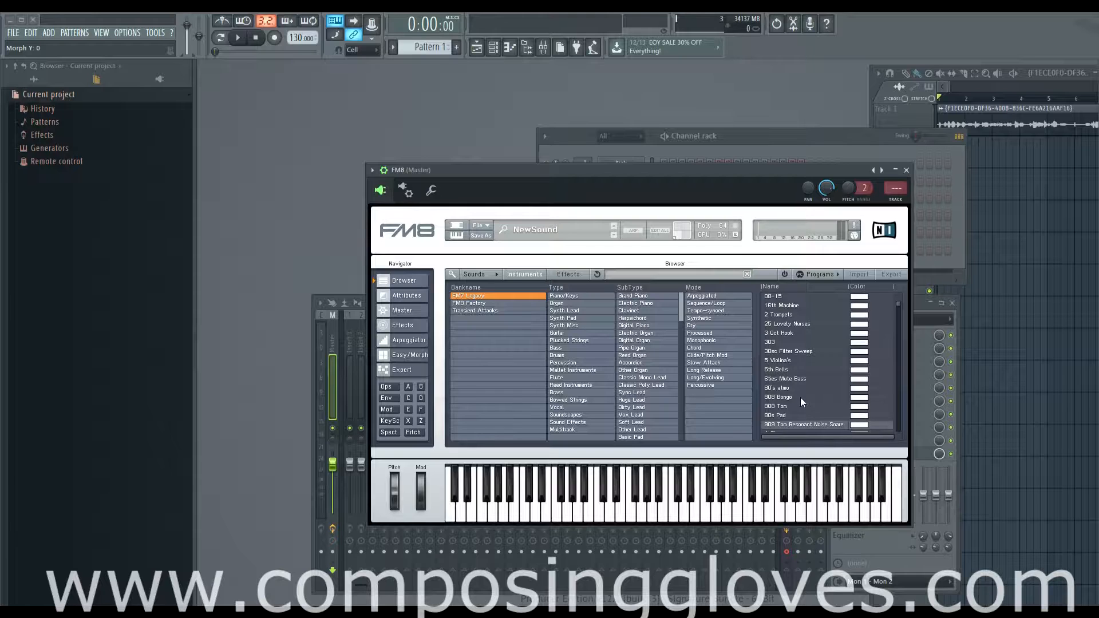
left_click(789, 344)
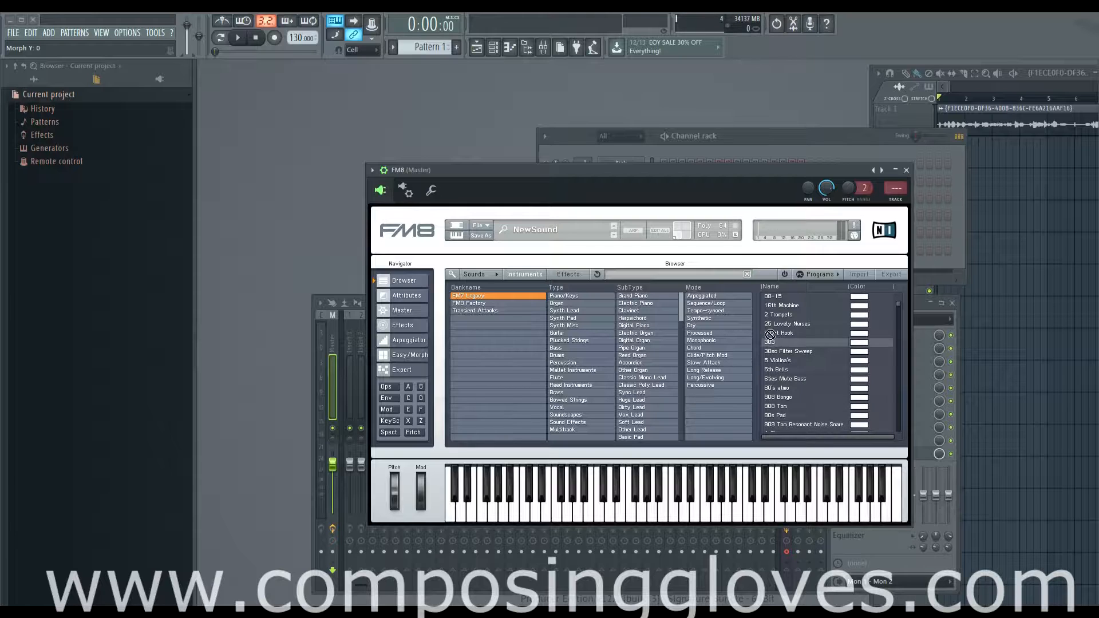
left_click_drag(770, 334, 680, 243)
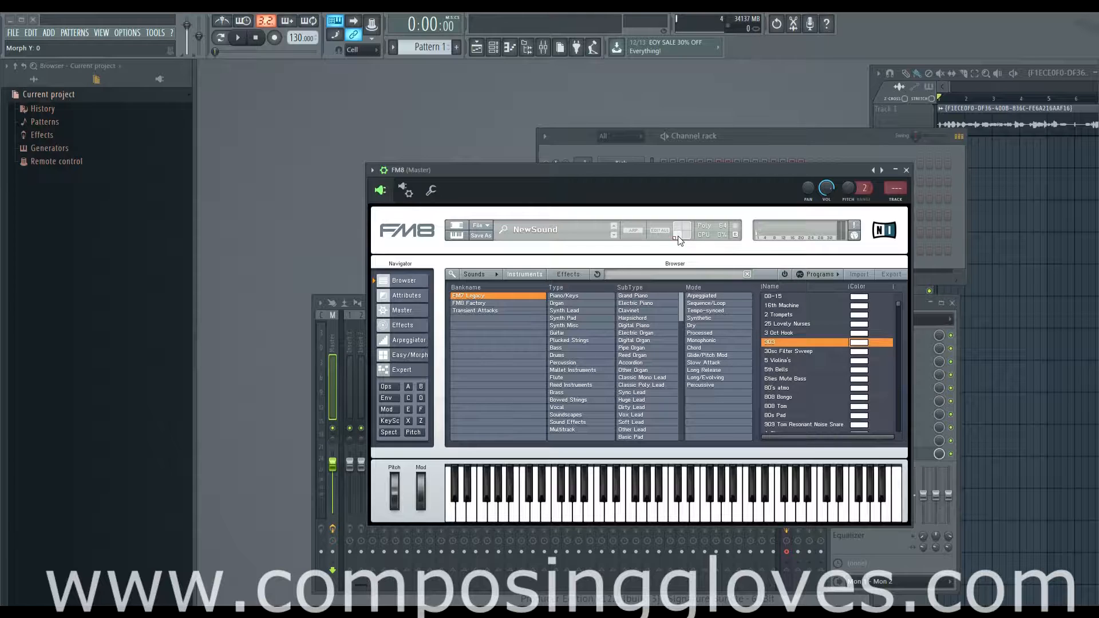
left_click_drag(785, 421, 689, 241)
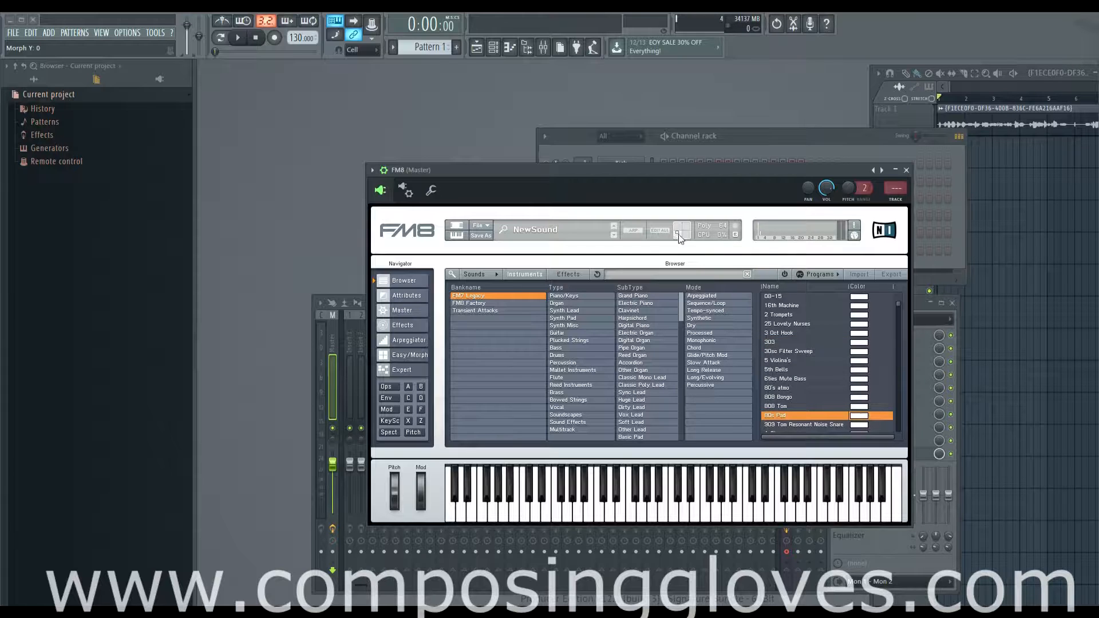
left_click_drag(679, 234, 674, 245)
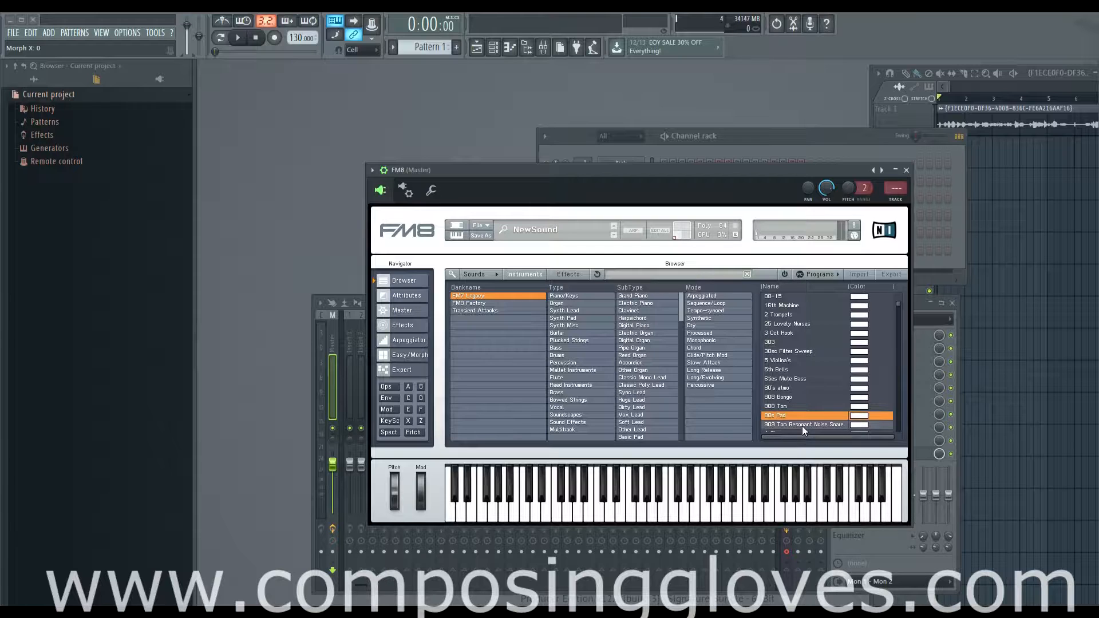
Assign 909 Tom Resonant Noise Snare to the upper-left morph corner and Abfahrer to the upper-right, and return to the morph square
left_click_drag(802, 427, 677, 229)
scroll(830, 410, "down", 2)
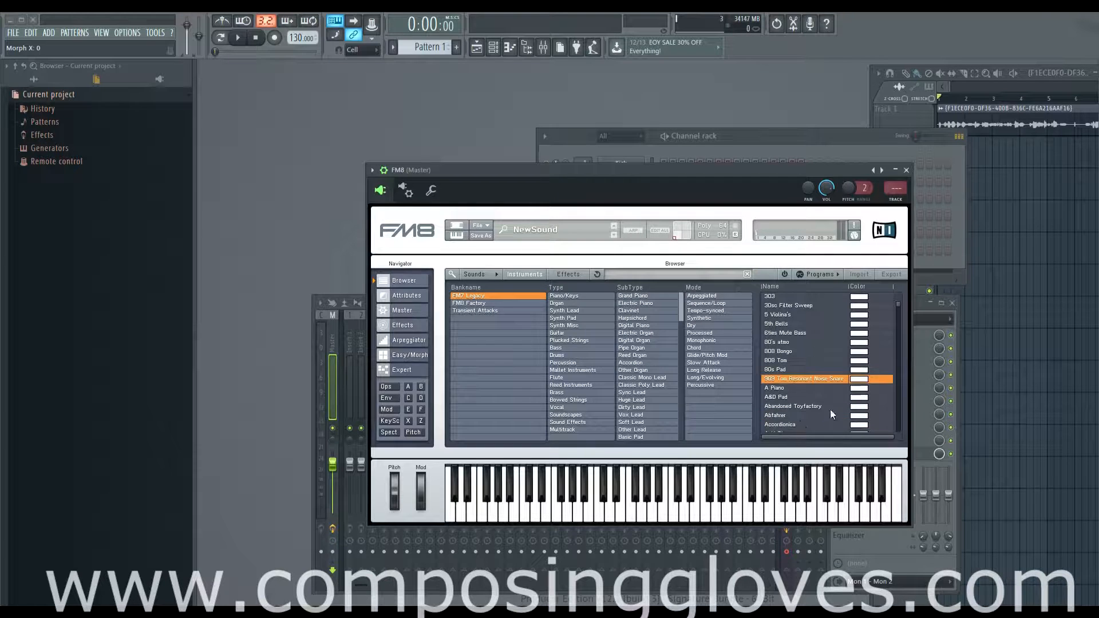
left_click_drag(773, 416, 687, 234)
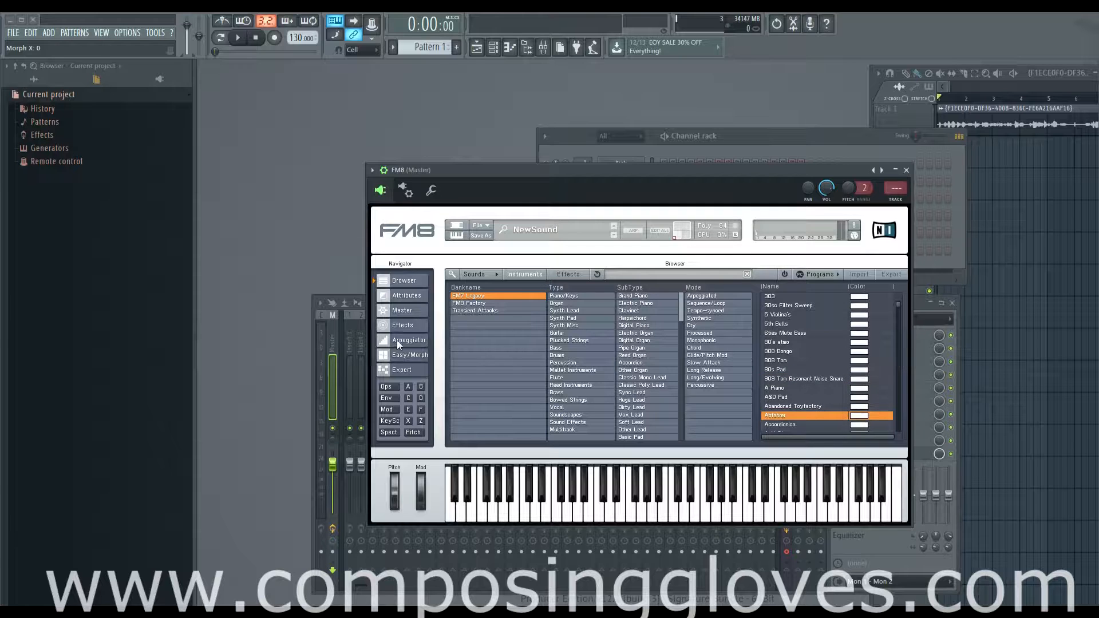
left_click(410, 355)
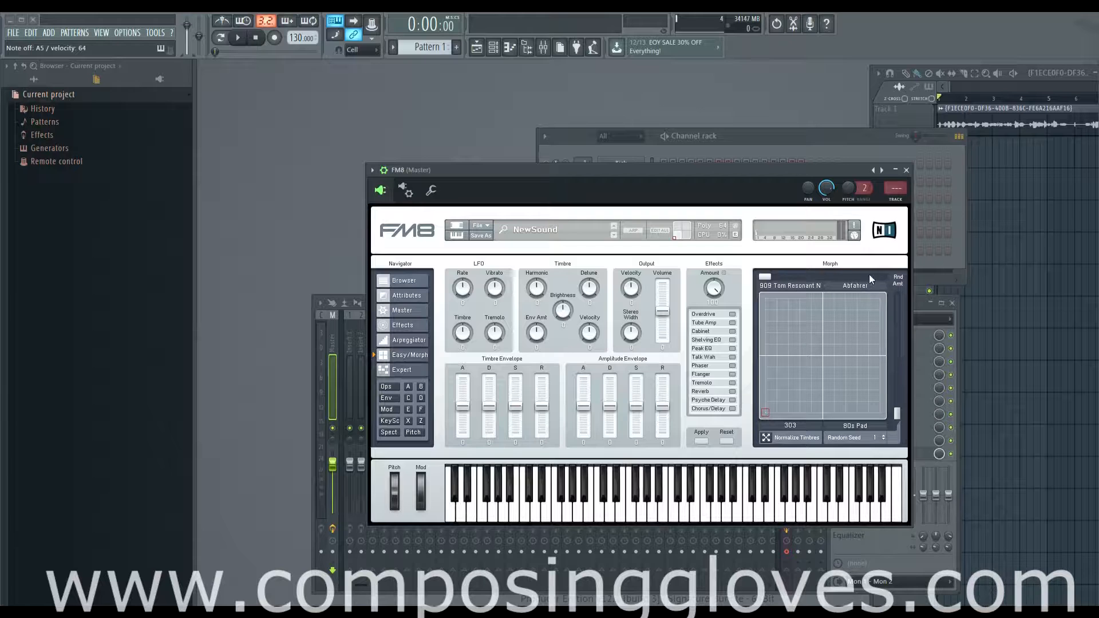
Audition the morph by moving the handle to the Abfahrer and 909 Tom corners and back to 303
left_click_drag(766, 415, 881, 262)
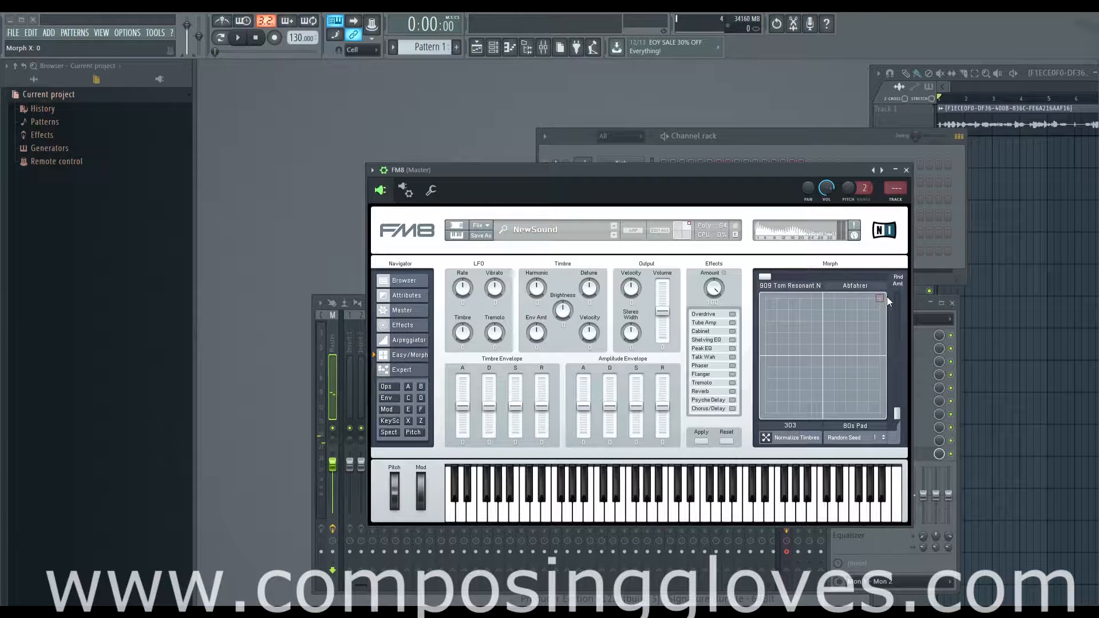
left_click_drag(864, 303, 696, 281)
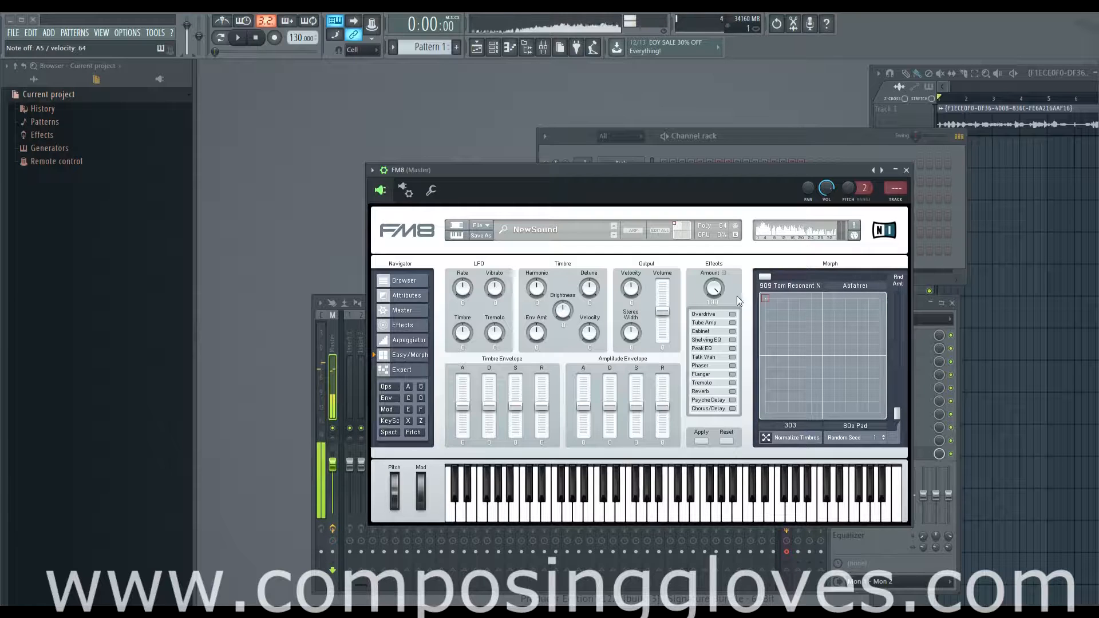
left_click_drag(764, 297, 737, 438)
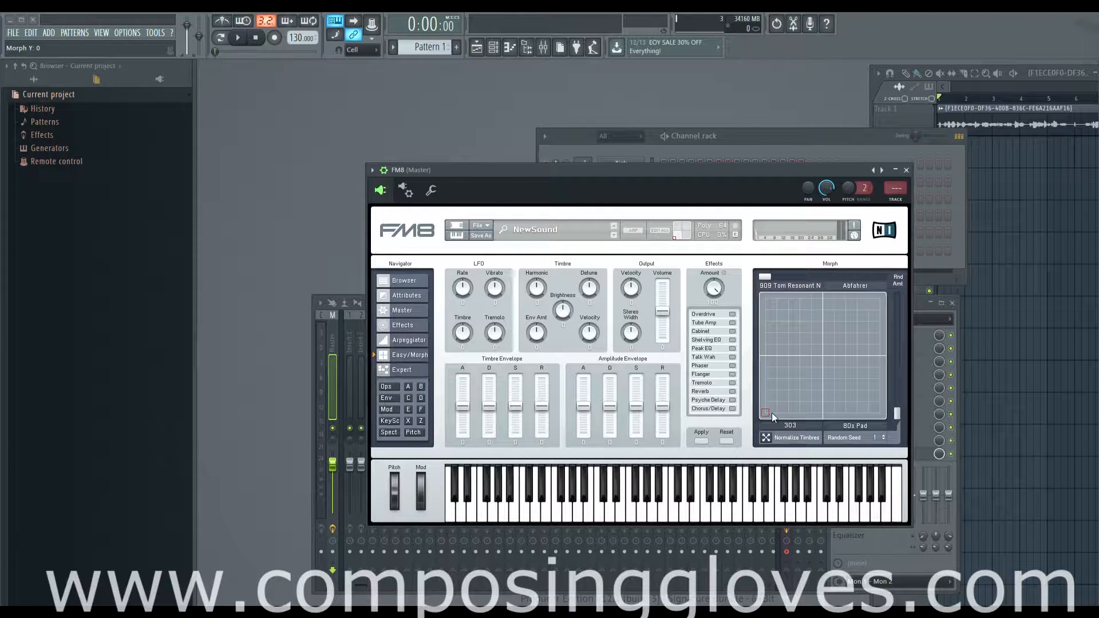
left_click_drag(766, 416, 723, 436)
mouse_move(767, 411)
left_mouse_down()
mouse_move(885, 281)
mouse_move(765, 409)
left_mouse_up()
left_click_drag(897, 288, 764, 413)
Examine the operator, arpeggiator, attributes and master quality settings of the morphed sound and return to the morph square
left_click(411, 367)
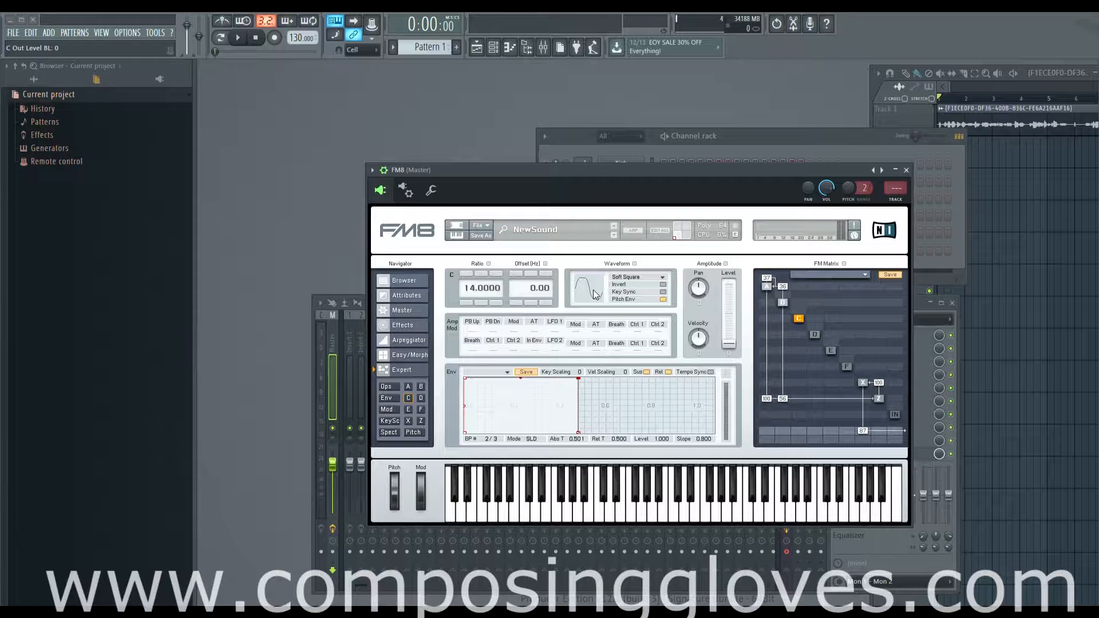
left_click(397, 354)
left_click(422, 342)
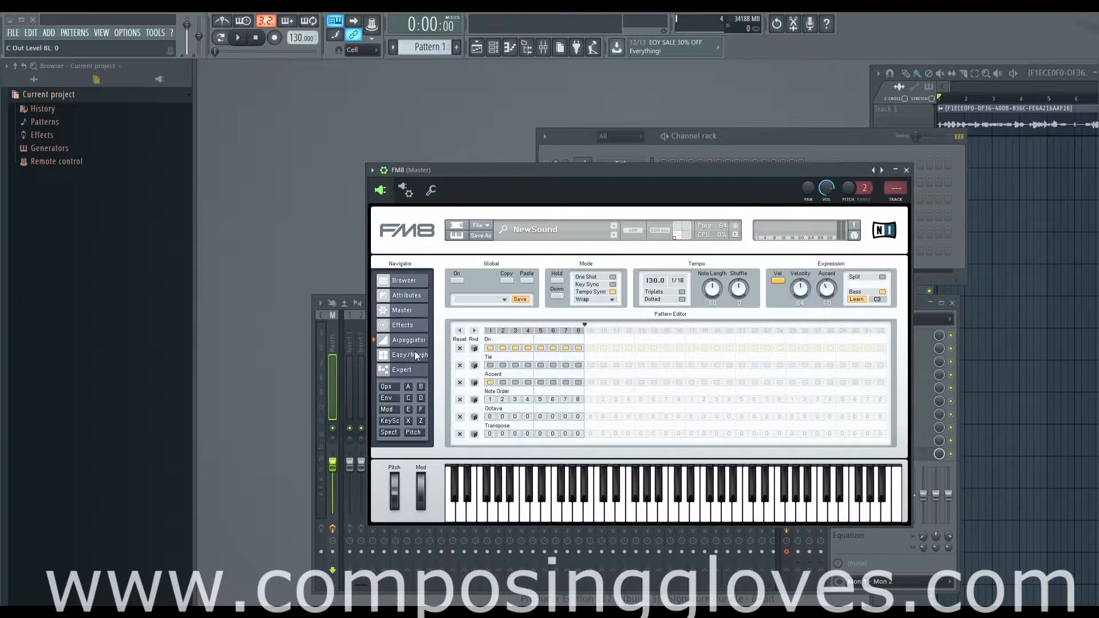
left_click(415, 356)
left_click(414, 340)
left_click(413, 300)
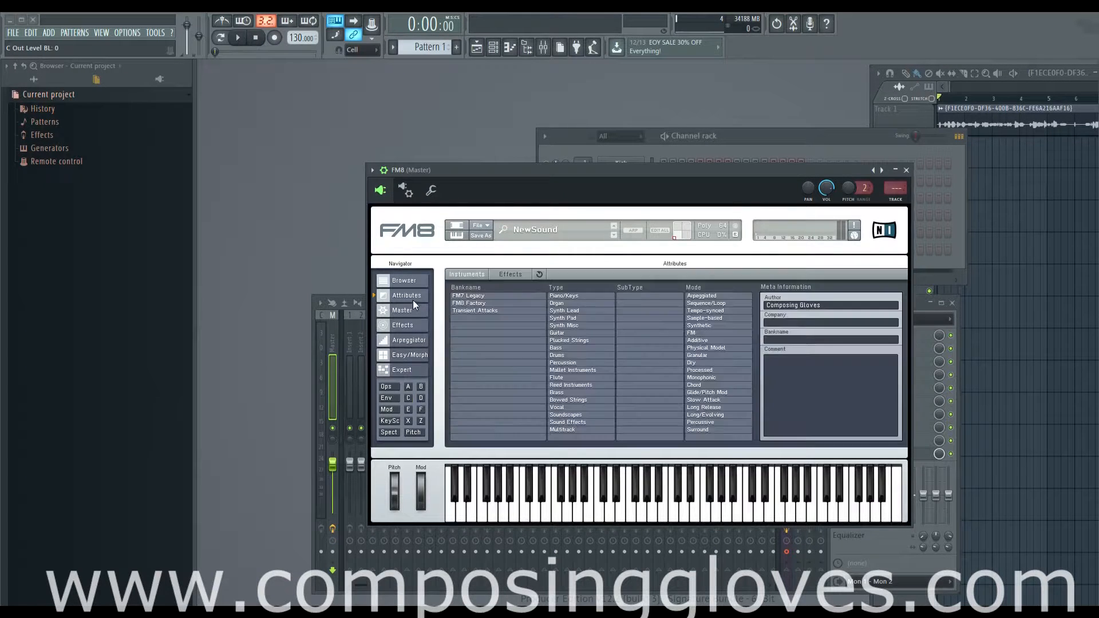
left_click(418, 312)
mouse_move(700, 424)
left_mouse_down()
mouse_move(699, 401)
mouse_move(698, 437)
left_mouse_up()
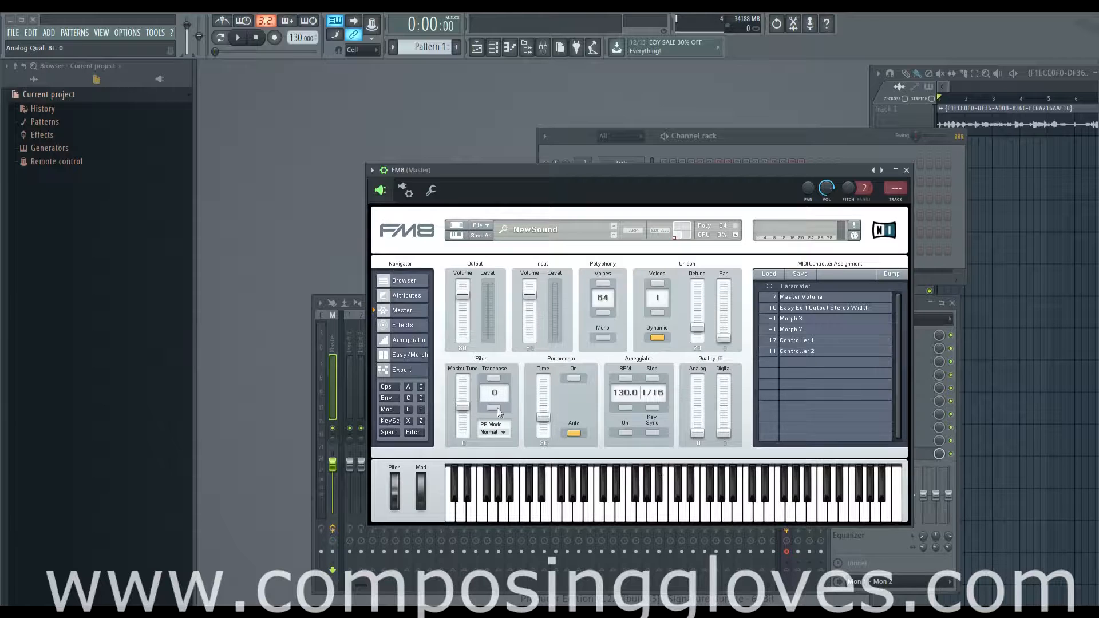
left_click(415, 355)
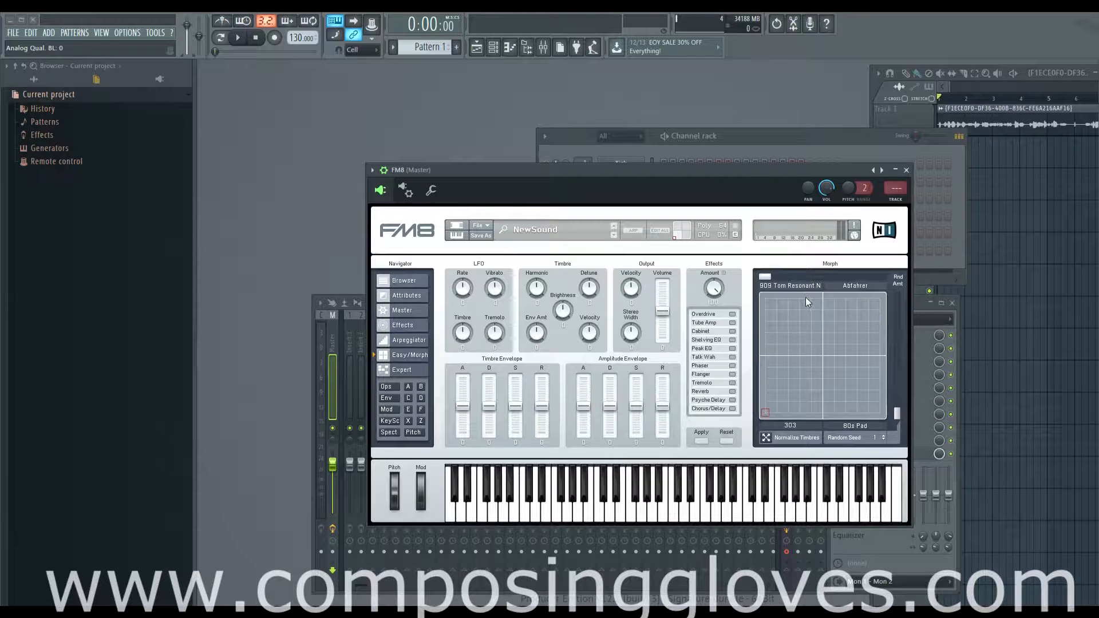
Compare the arpeggiator pattern and operator C settings with the morph controls
left_click(411, 344)
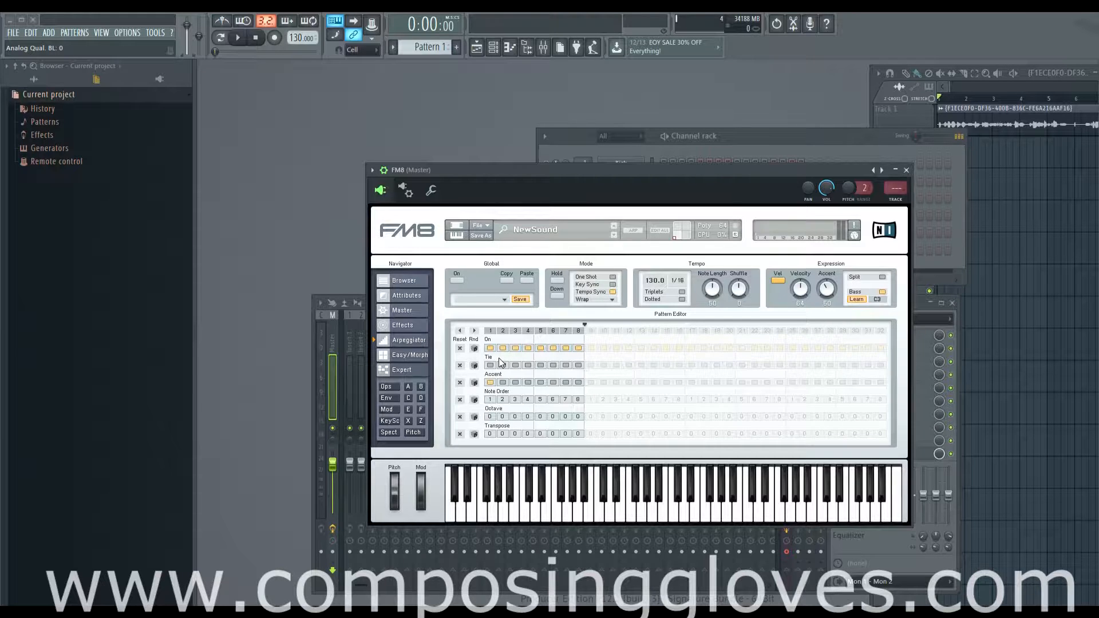
left_click(418, 373)
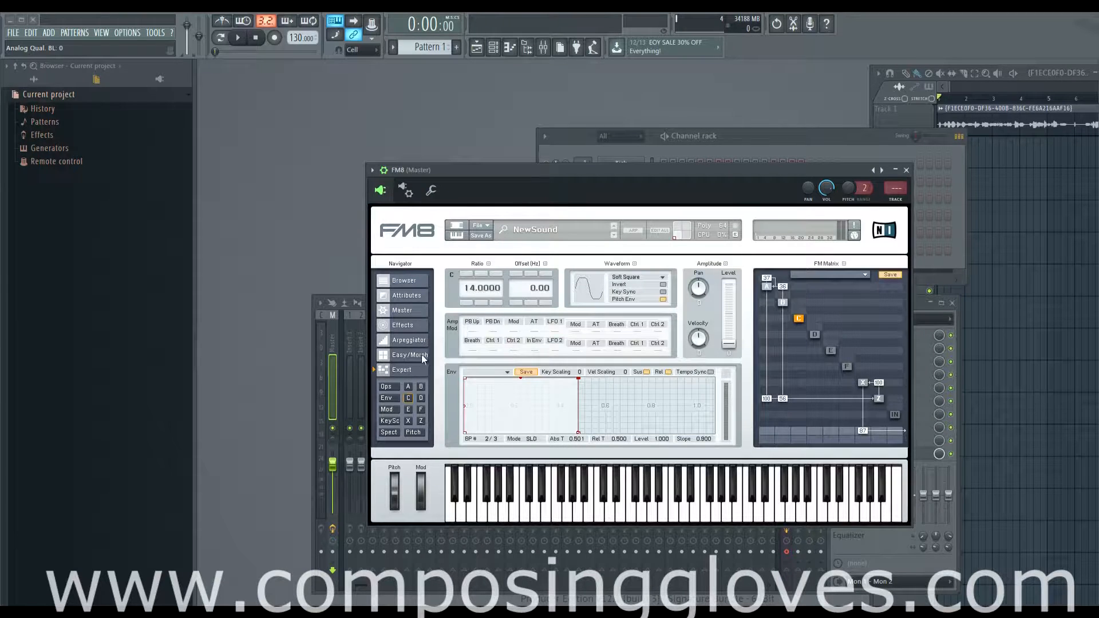
left_click(423, 356)
left_click(635, 230)
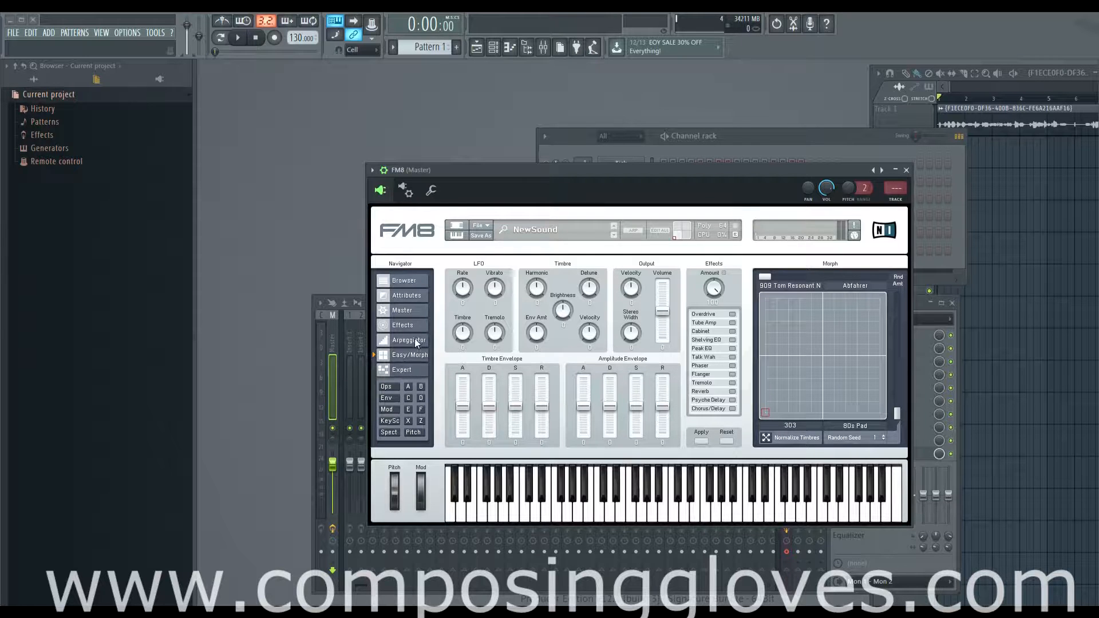
left_click(402, 370)
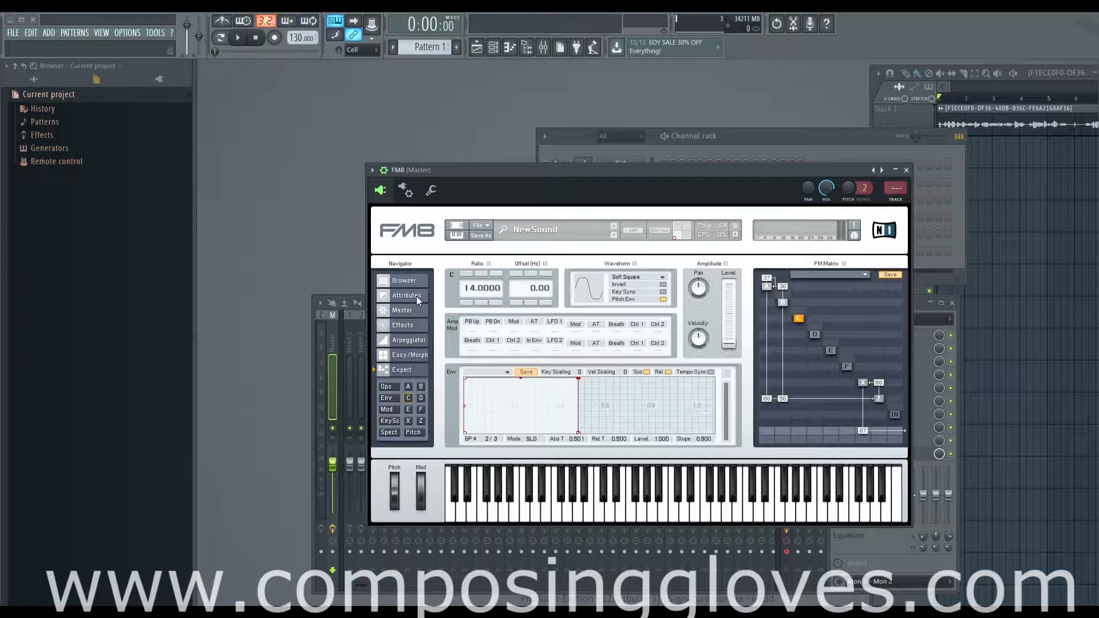
left_click(411, 354)
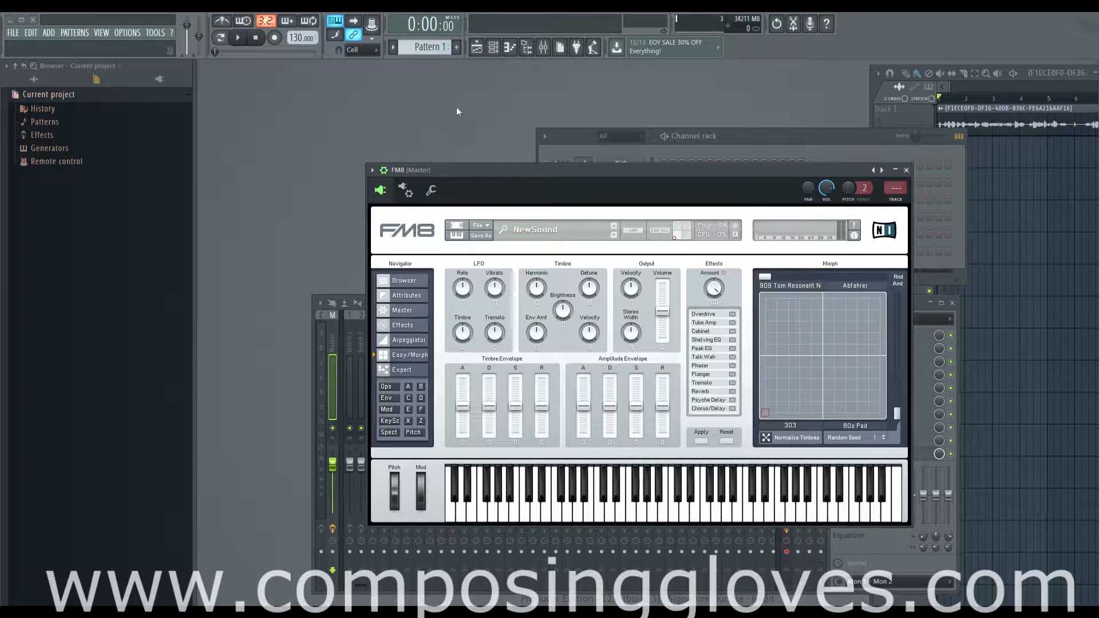
Start a new sound and name the lower-left morph timbre Sine Wave
left_click_drag(766, 413, 667, 446)
left_click(479, 225)
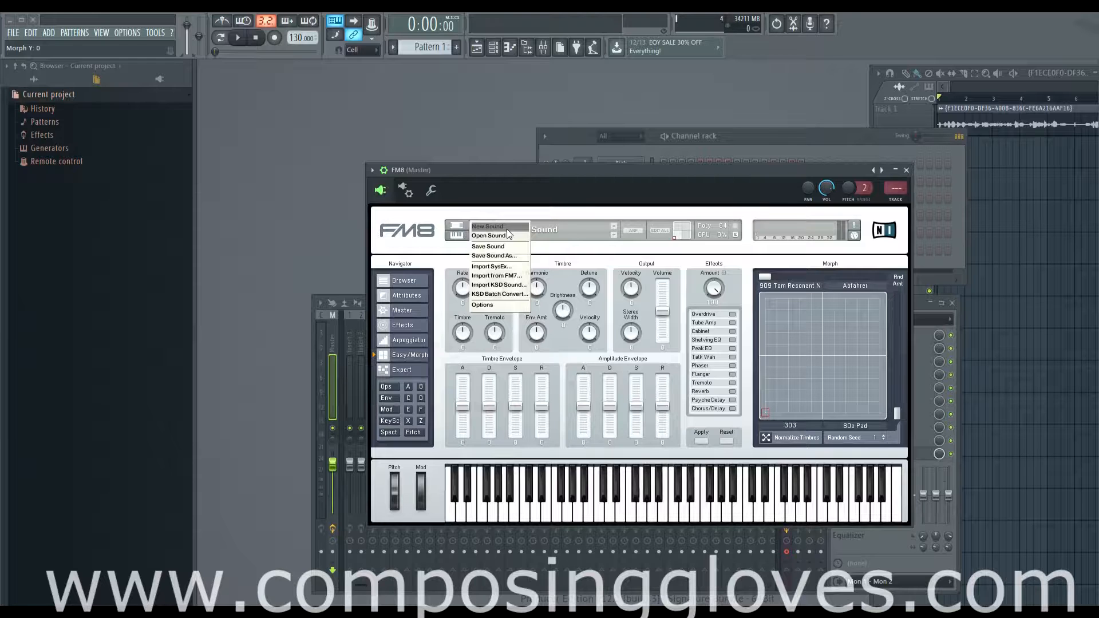
left_click(506, 229)
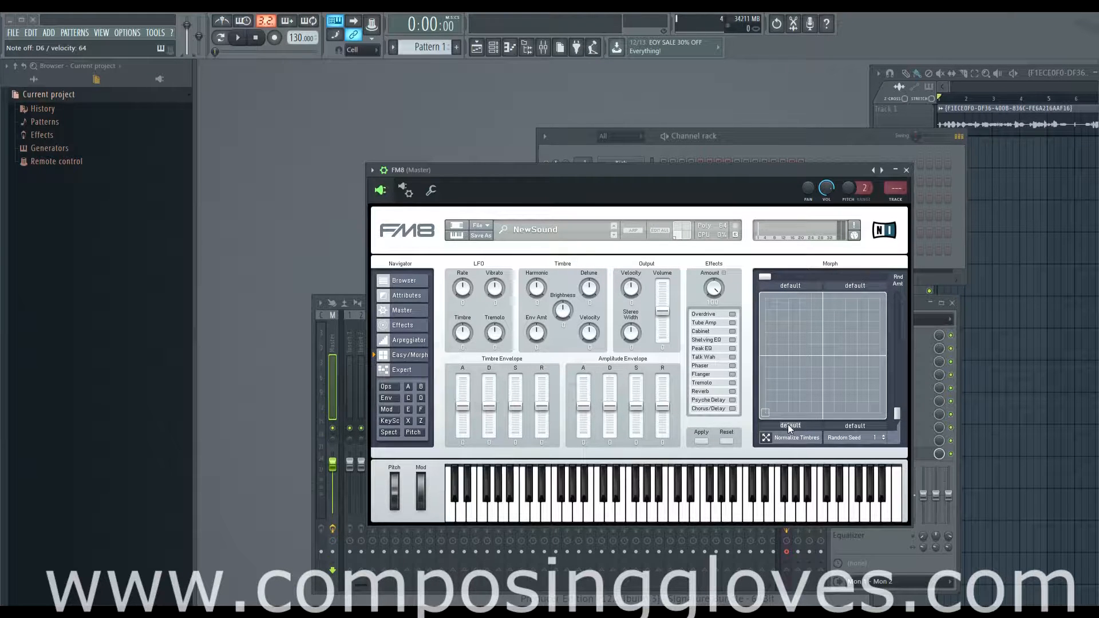
mouse_move(764, 412)
left_mouse_down()
mouse_move(816, 372)
mouse_move(750, 421)
mouse_move(774, 410)
left_mouse_up()
type("ine Wave")
Move the morph handle to the upper-right corner and set the Analog quality to 100
left_click_drag(766, 410, 912, 282)
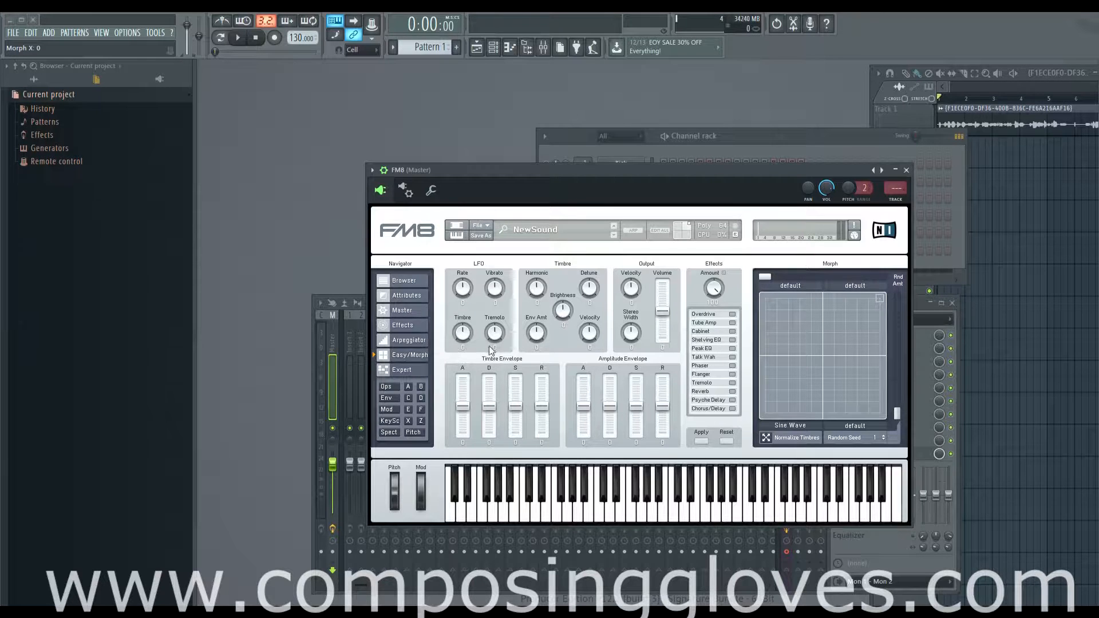
left_click(404, 310)
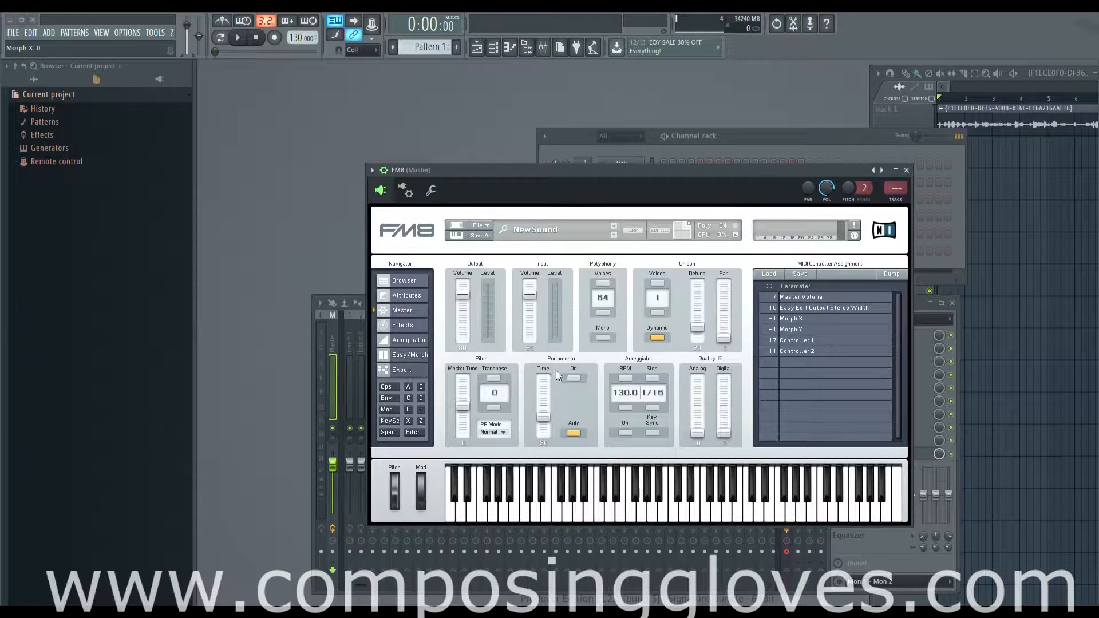
left_click_drag(697, 433, 712, 271)
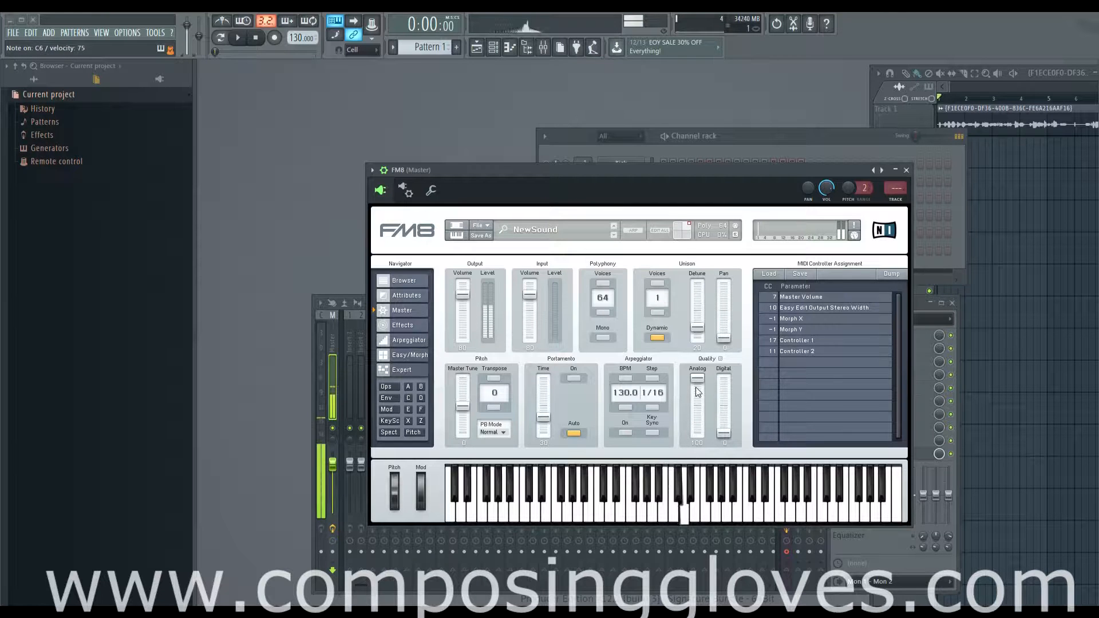
Turn on operator E and route it to modulate operator F in the FM matrix
left_click(400, 353)
left_click(402, 370)
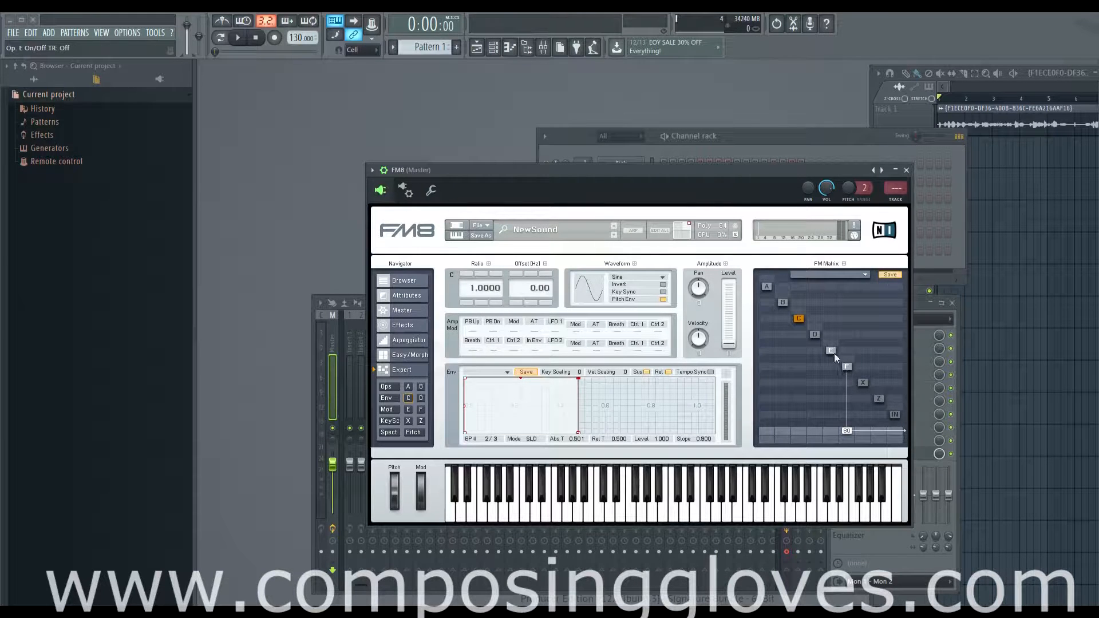
left_click_drag(833, 354, 832, 368)
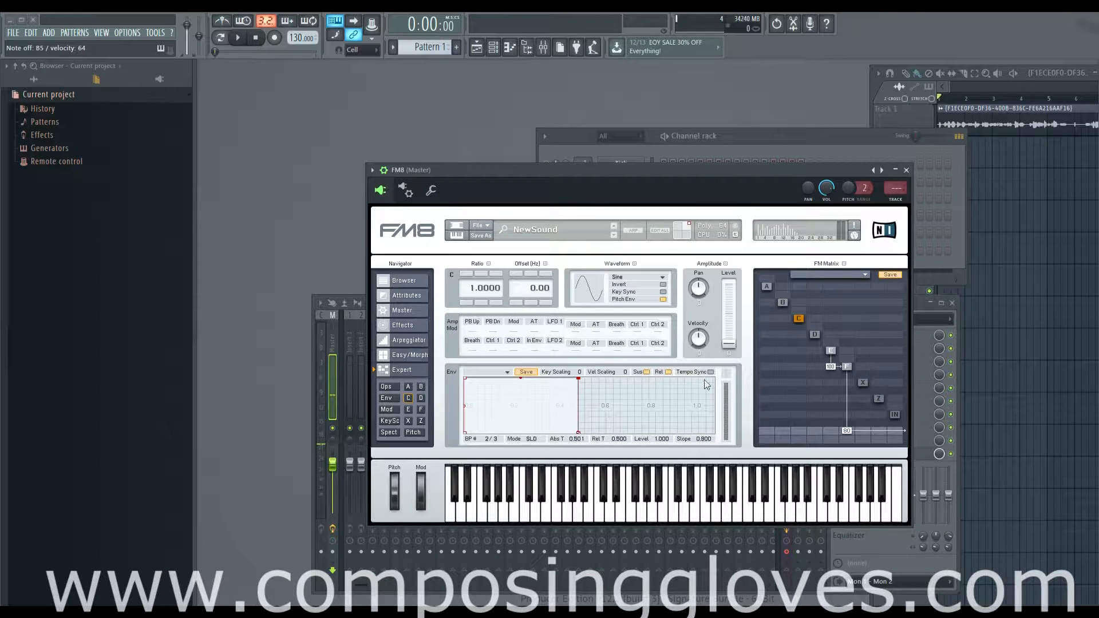
Name the upper-right morph timbre Evil Twin and move the morph handle back to the Sine Wave corner
left_click(410, 356)
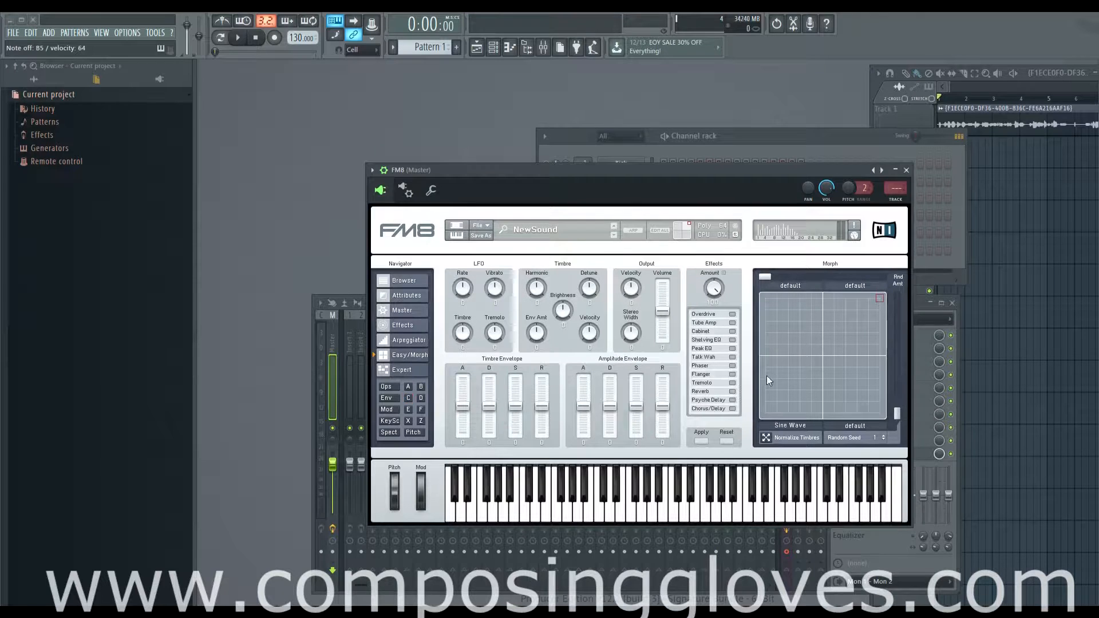
left_click(876, 288)
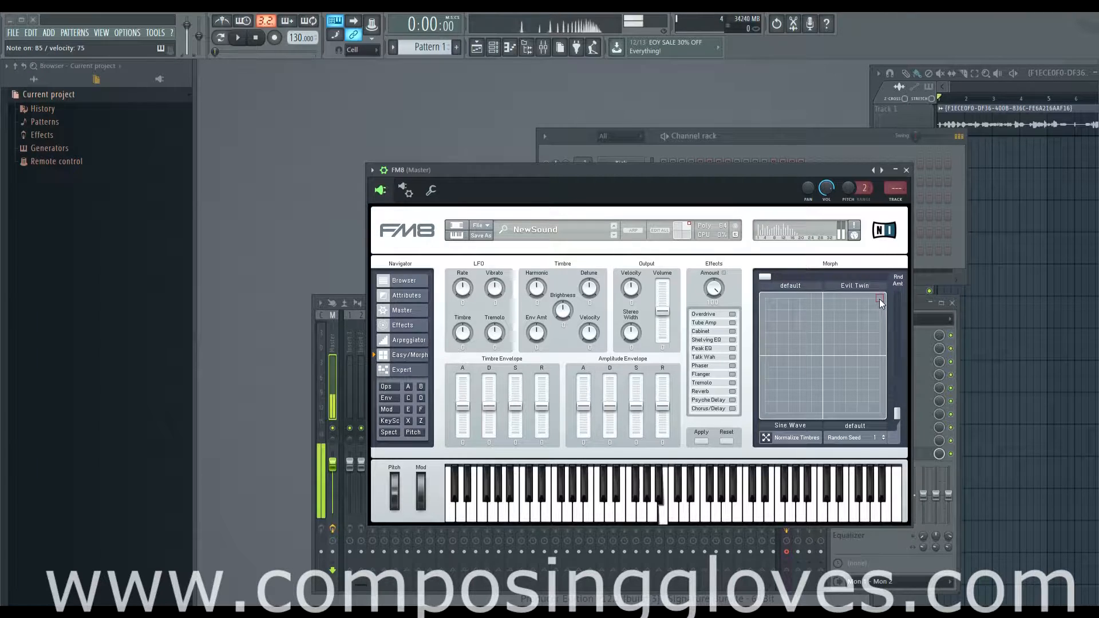
left_click_drag(880, 299, 711, 453)
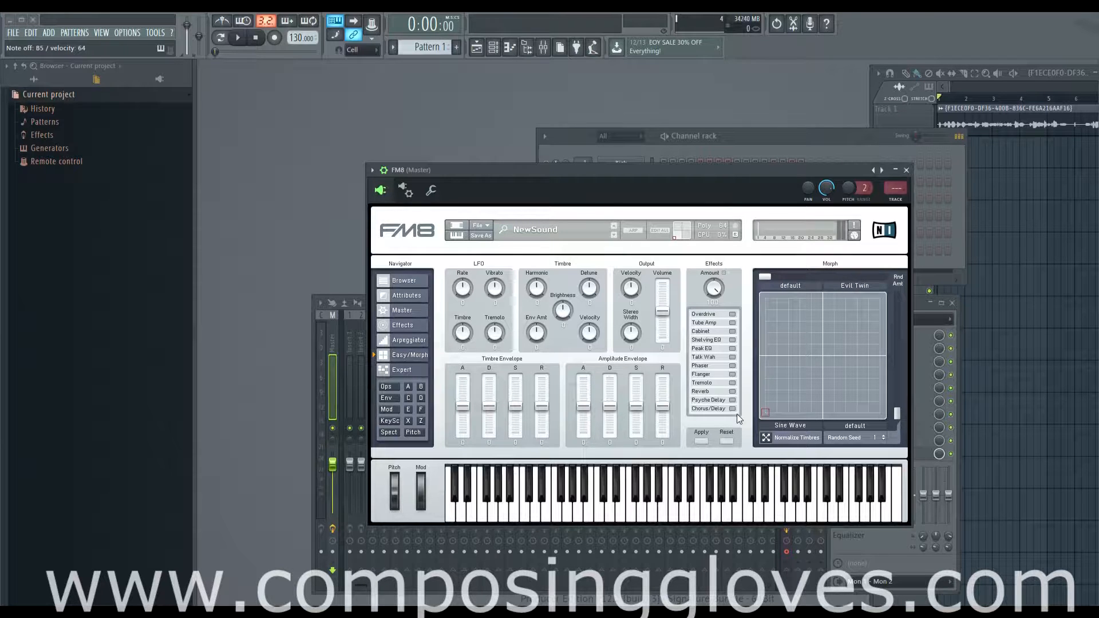
Audition the Sine Wave and Evil Twin morph by moving the handle between corners, and apply the easy-page edits
left_click_drag(764, 414, 880, 412)
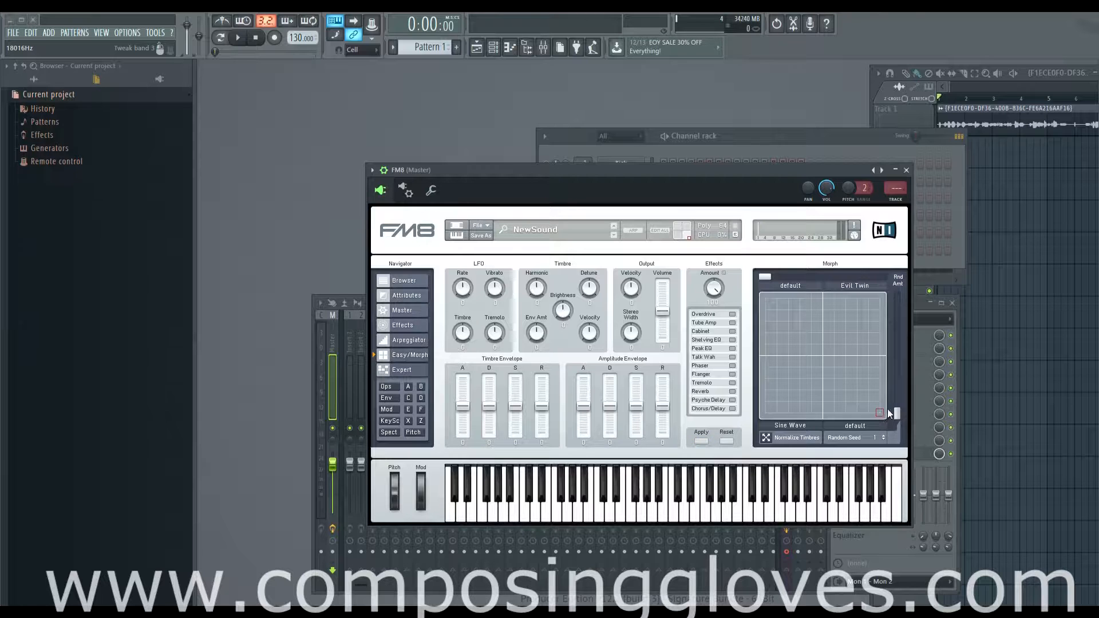
mouse_move(880, 415)
left_mouse_down()
mouse_move(871, 309)
mouse_move(884, 313)
left_mouse_up()
left_click(702, 442)
mouse_move(767, 410)
left_mouse_down()
mouse_move(837, 318)
mouse_move(767, 411)
left_mouse_up()
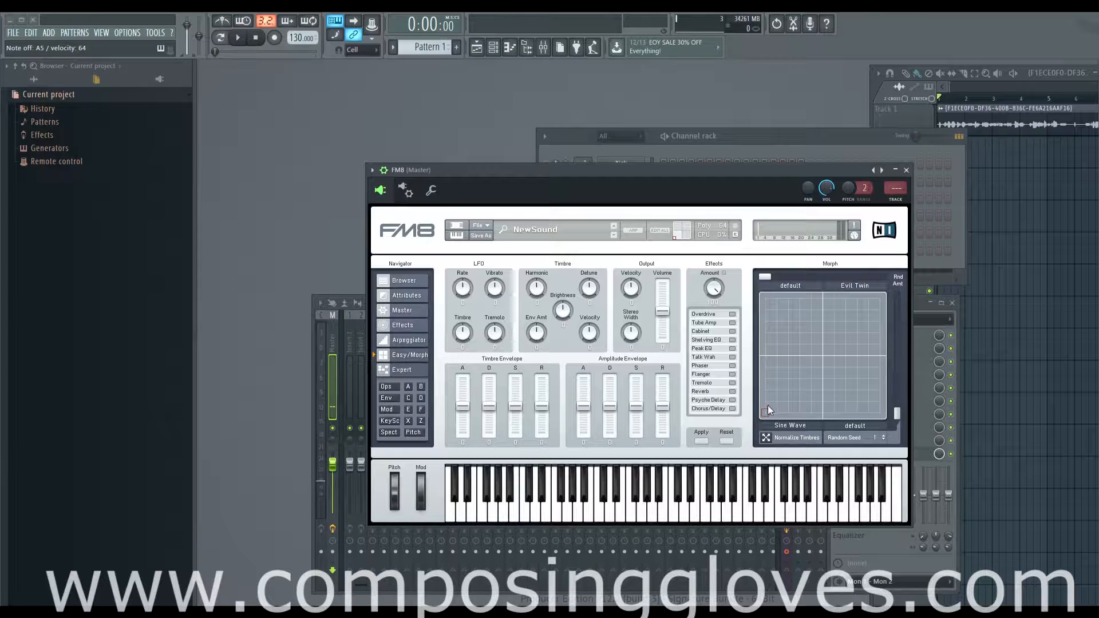
left_click_drag(767, 405, 922, 248)
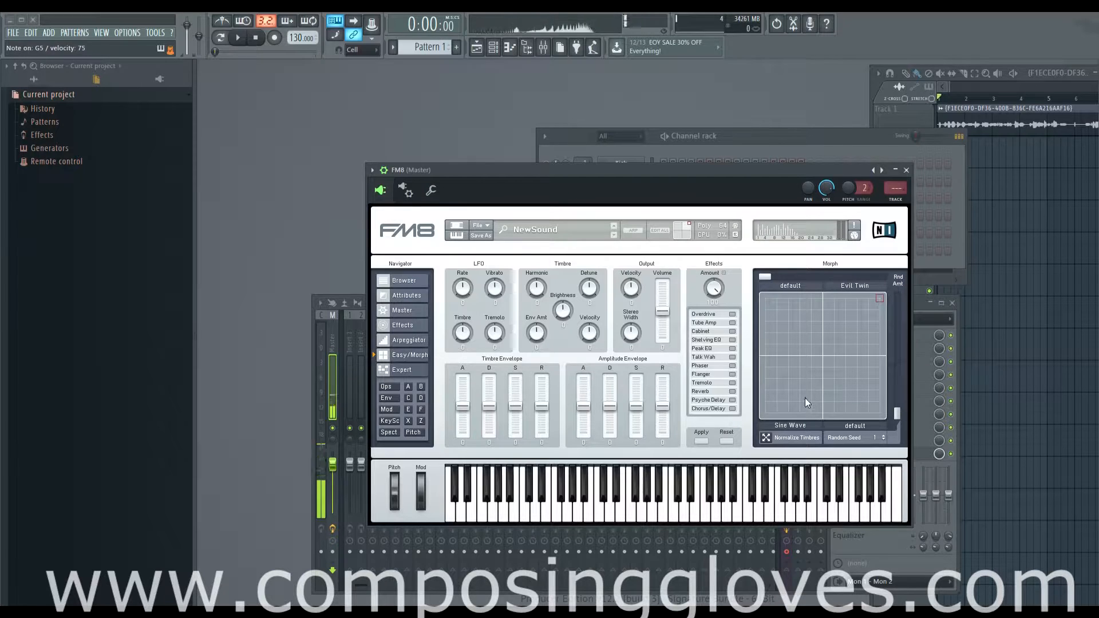
Normalize the timbres from the Evil Twin corner and audition the lower-left and upper-left corners of the morph square
left_click(766, 438)
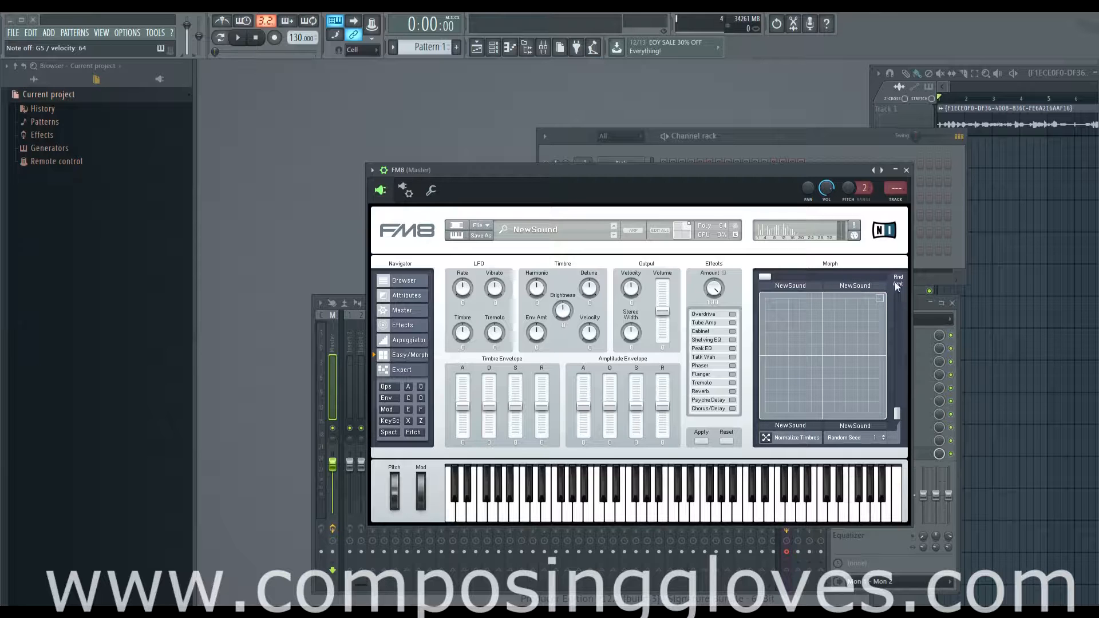
left_click_drag(880, 299, 765, 422)
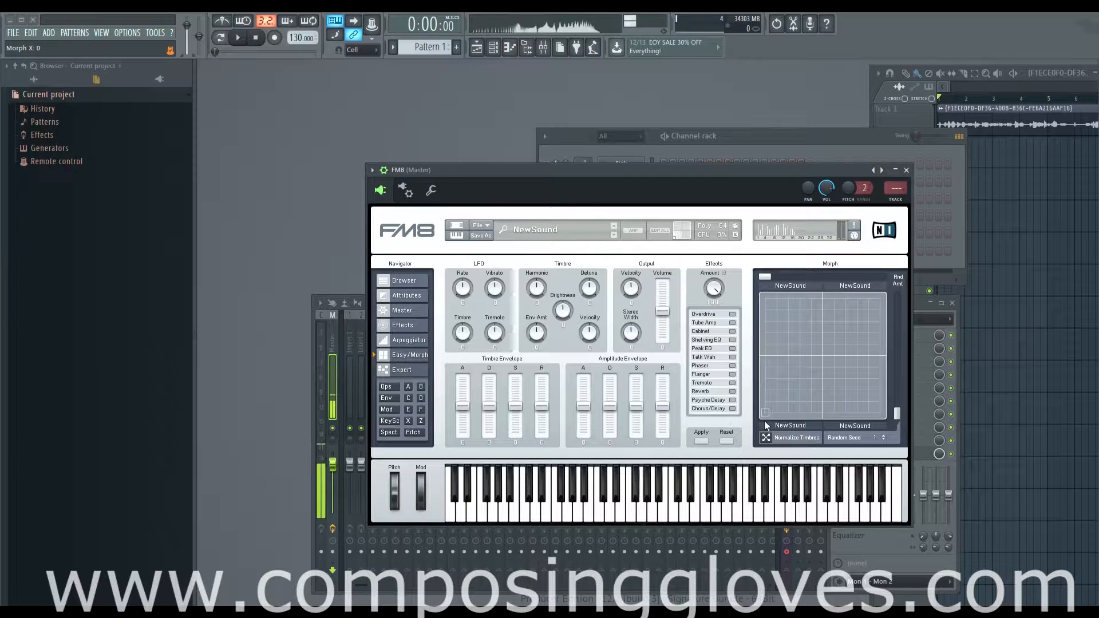
left_click(765, 300)
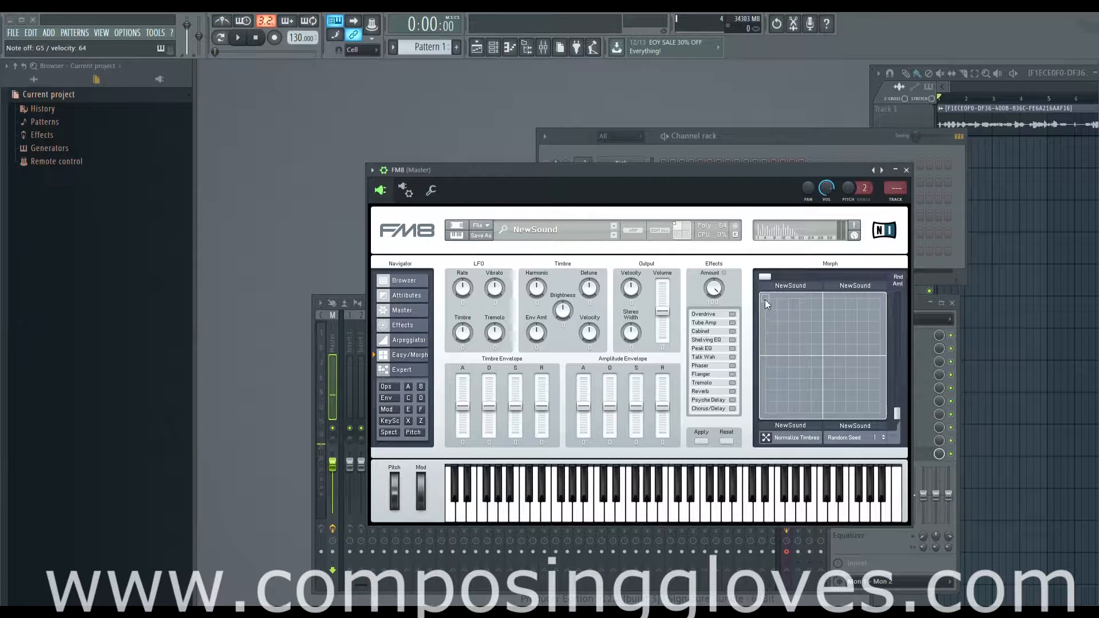
left_click_drag(765, 300, 744, 417)
Start a new sound and move the morph handle to the upper-right corner
left_click(501, 230)
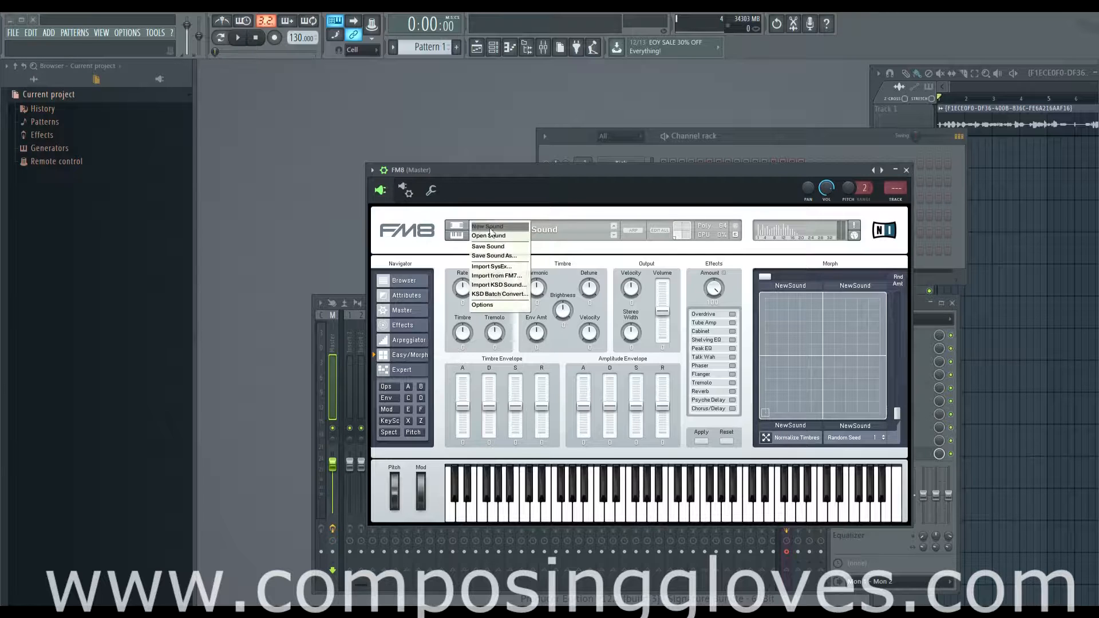
left_click(505, 225)
left_click_drag(680, 172, 673, 130)
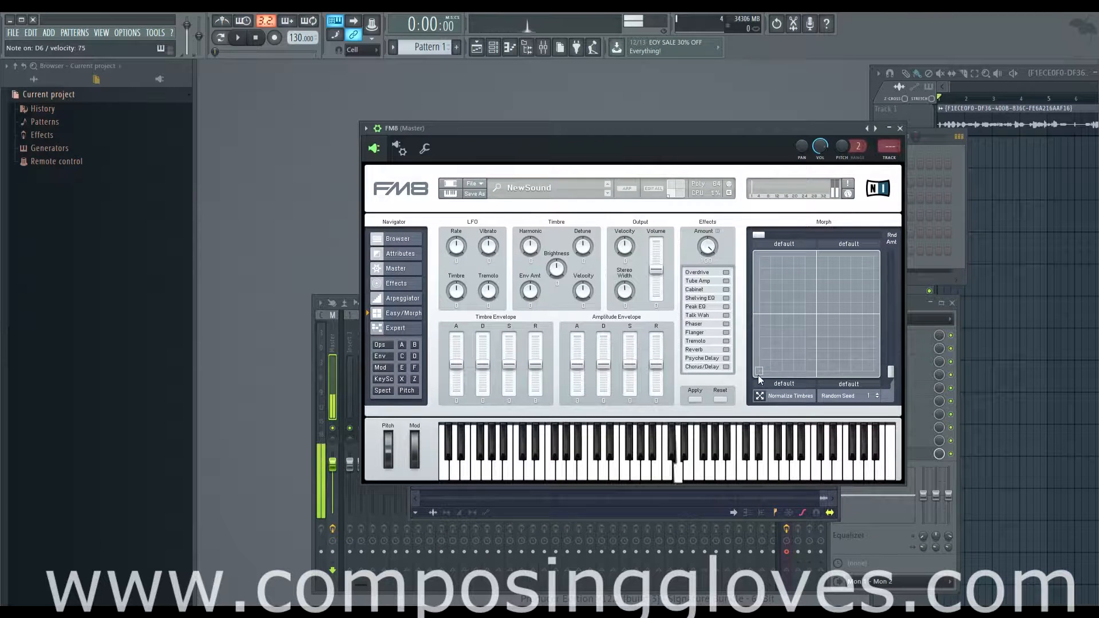
mouse_move(759, 372)
left_mouse_down()
mouse_move(880, 302)
mouse_move(766, 377)
left_mouse_up()
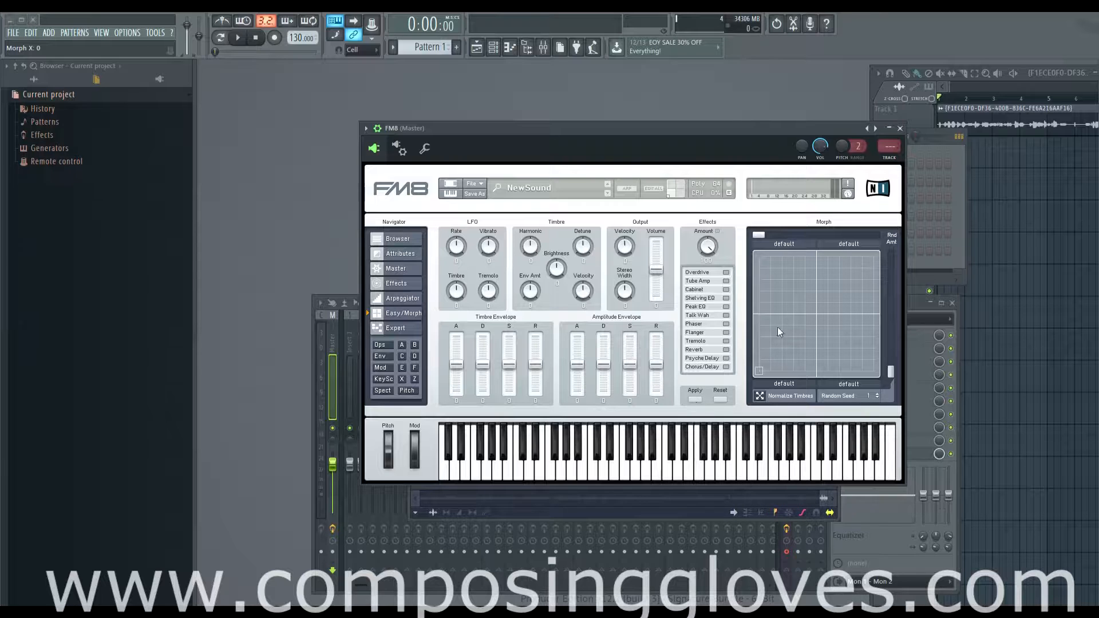
left_click_drag(761, 371, 712, 395)
left_click_drag(768, 369, 873, 256)
Route operator E to modulate operator F in the FM matrix and return the morph handle to the lower-left corner
left_click(419, 331)
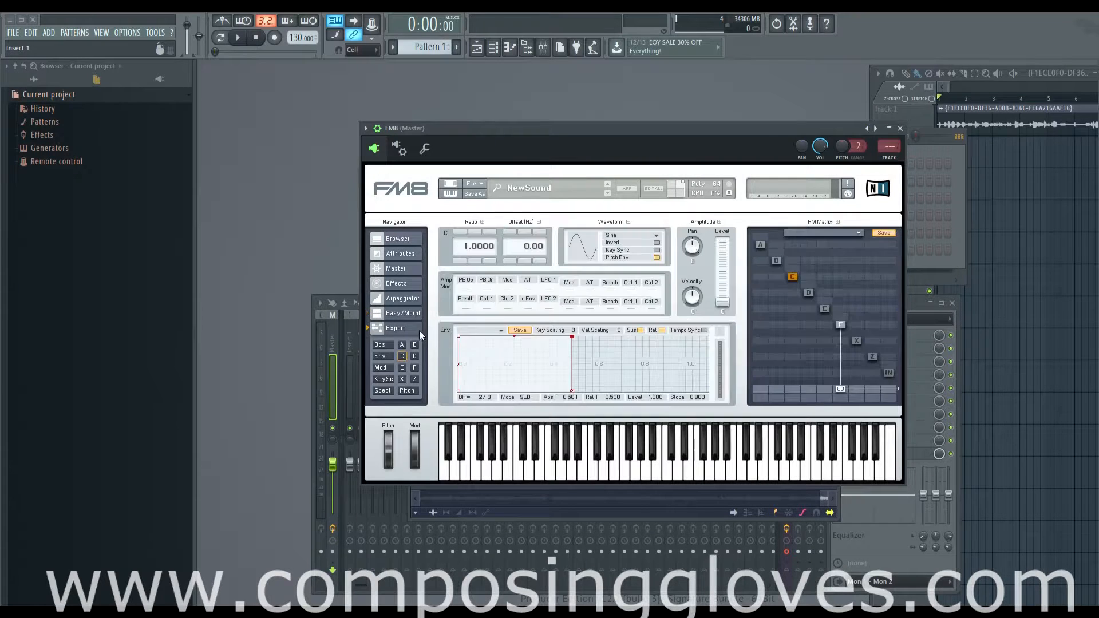
left_click_drag(826, 309, 823, 324)
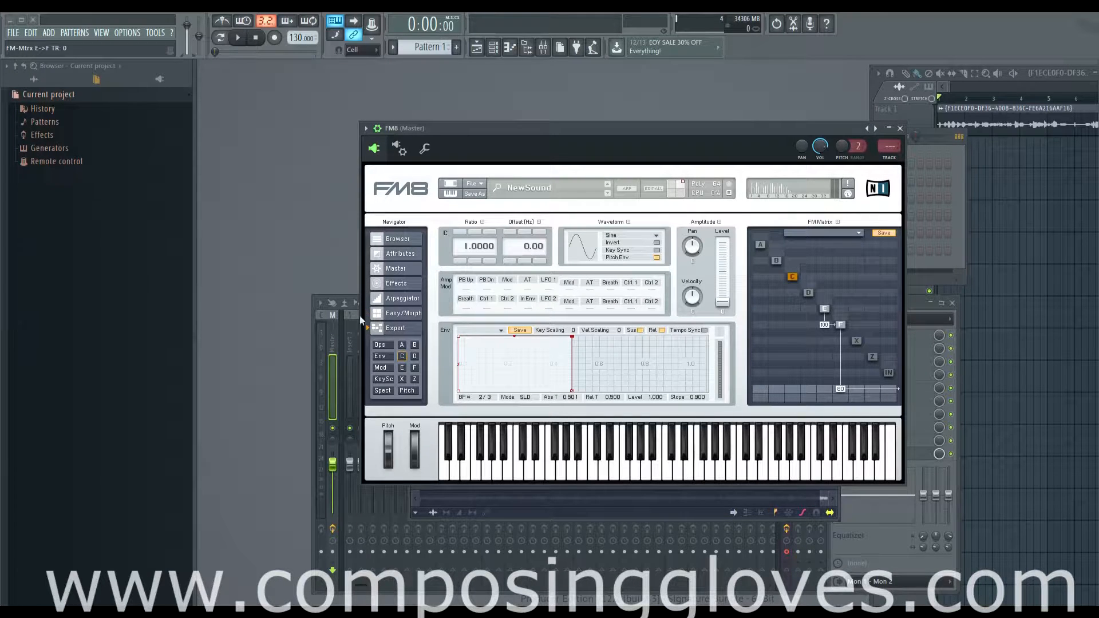
left_click(401, 314)
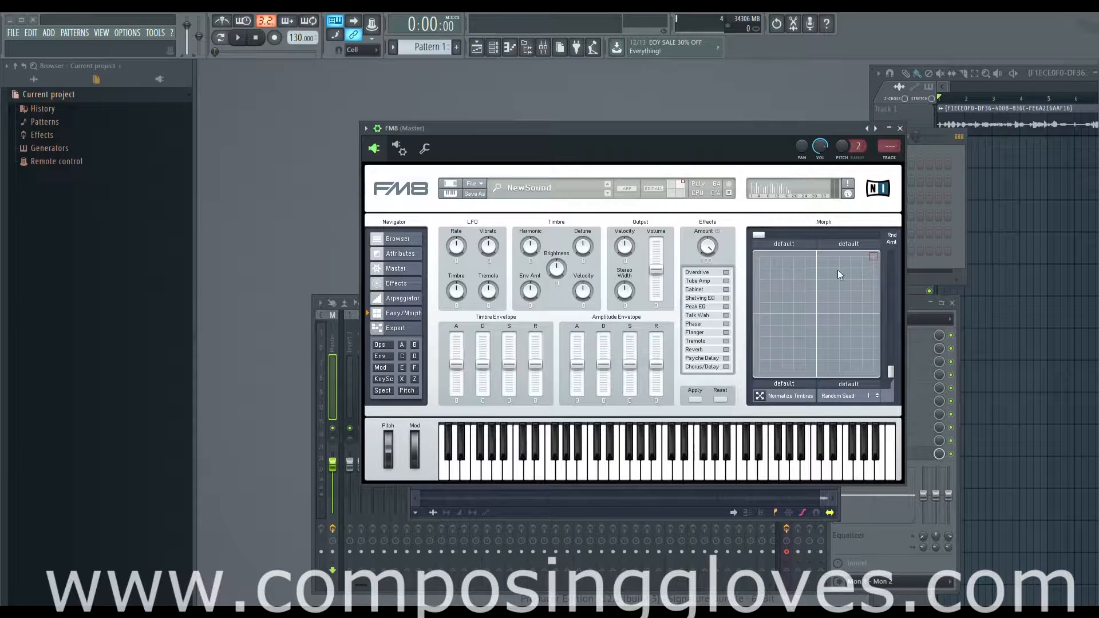
mouse_move(870, 257)
left_mouse_down()
mouse_move(747, 380)
mouse_move(834, 280)
mouse_move(873, 260)
mouse_move(750, 388)
left_mouse_up()
Load the preset 80's atmo into the upper-left morph corner and 808 Bongo into the lower-right one
left_click(404, 254)
left_click(405, 255)
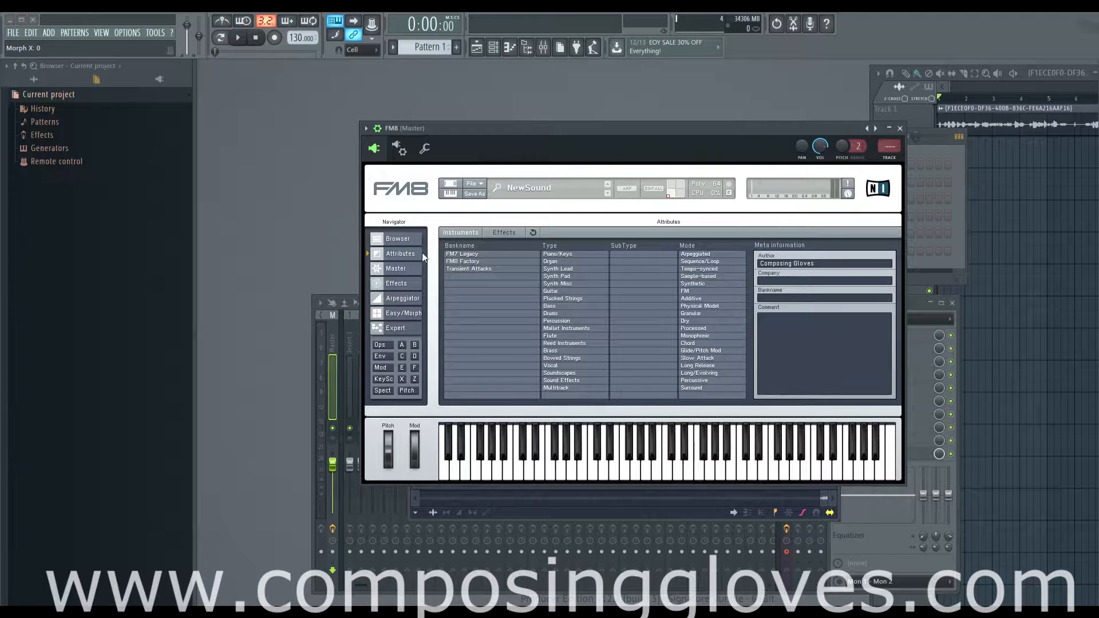
left_click(401, 240)
left_click(779, 299)
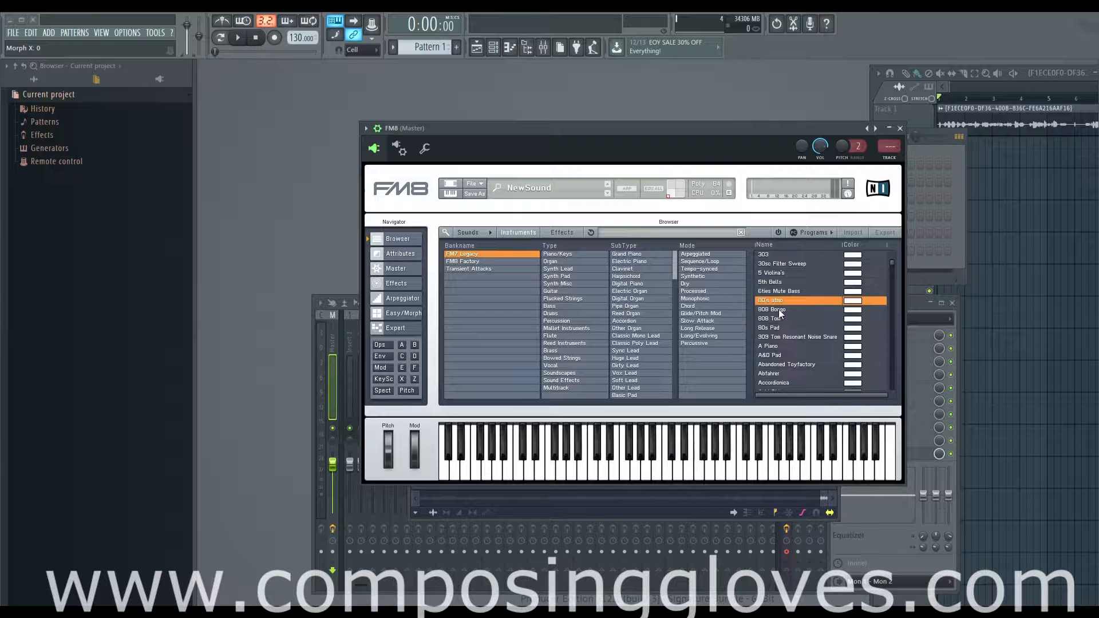
left_click(408, 312)
mouse_move(760, 371)
left_mouse_down()
mouse_move(795, 284)
mouse_move(884, 267)
mouse_move(859, 363)
mouse_move(778, 351)
mouse_move(745, 386)
left_mouse_up()
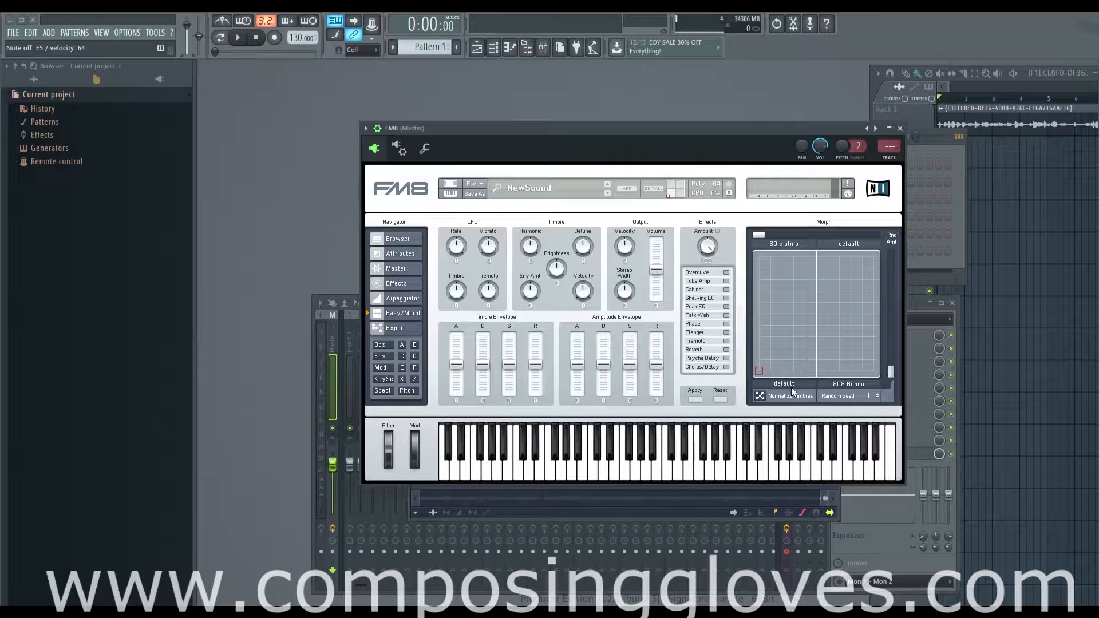
Raise the morph square's horizontal and vertical random amounts well above zero, with the handle in the lower-left quadrant
left_click_drag(760, 373, 772, 357)
mouse_move(762, 235)
left_mouse_down()
mouse_move(808, 237)
mouse_move(758, 236)
left_mouse_up()
left_click_drag(891, 356, 884, 369)
left_click_drag(777, 356, 780, 348)
left_click_drag(760, 240, 767, 240)
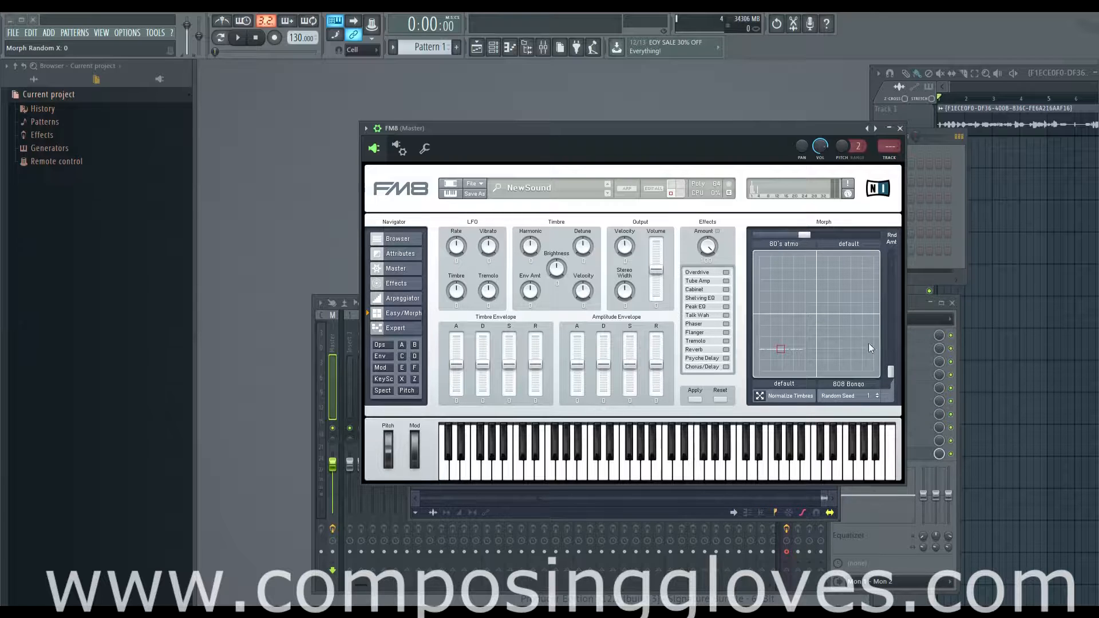
left_click_drag(785, 349, 803, 347)
left_click_drag(807, 234, 844, 236)
left_click_drag(890, 373, 890, 364)
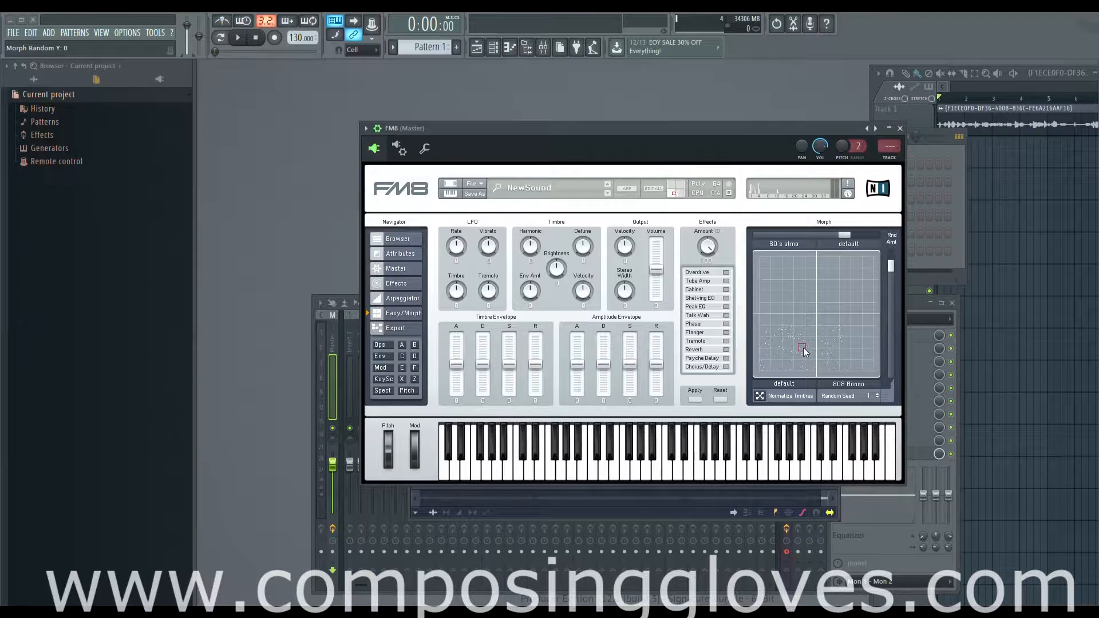
Move the morph handle close to the centre of the square and set the random seed to 42
left_click_drag(803, 348, 873, 256)
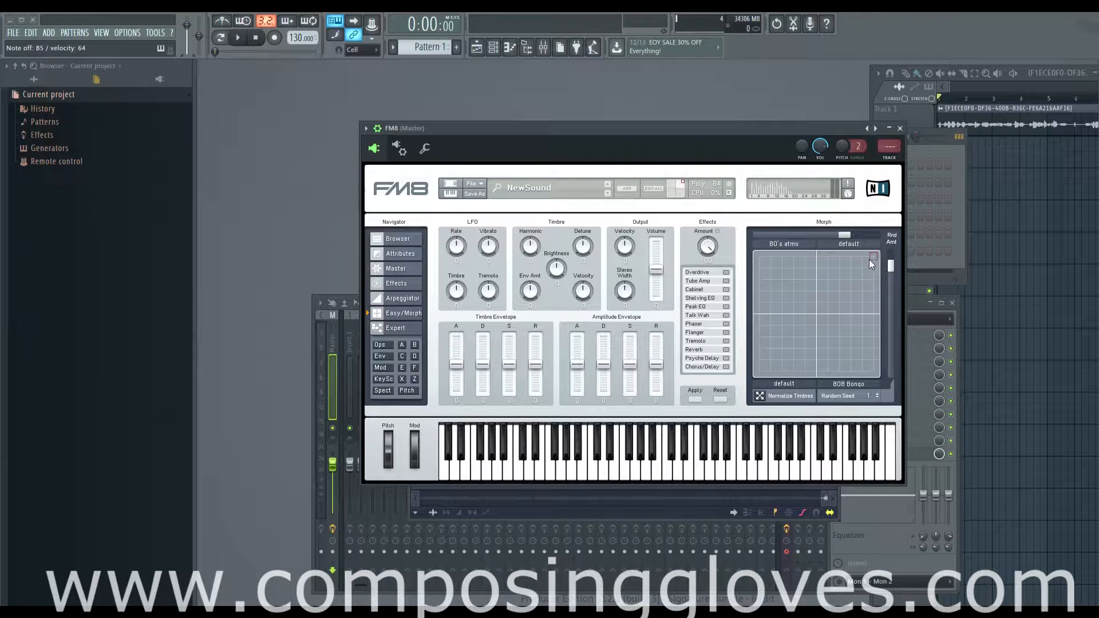
mouse_move(865, 263)
left_mouse_down()
mouse_move(796, 321)
mouse_move(819, 321)
left_mouse_up()
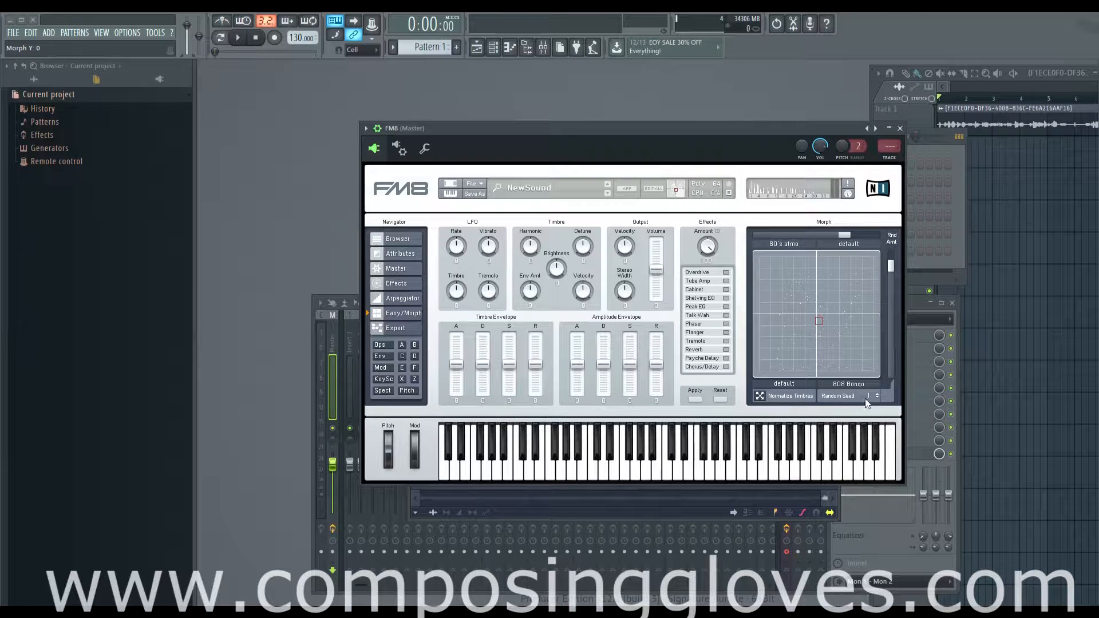
left_click_drag(877, 396, 877, 392)
left_click_drag(879, 264, 879, 257)
left_click_drag(874, 396, 881, 346)
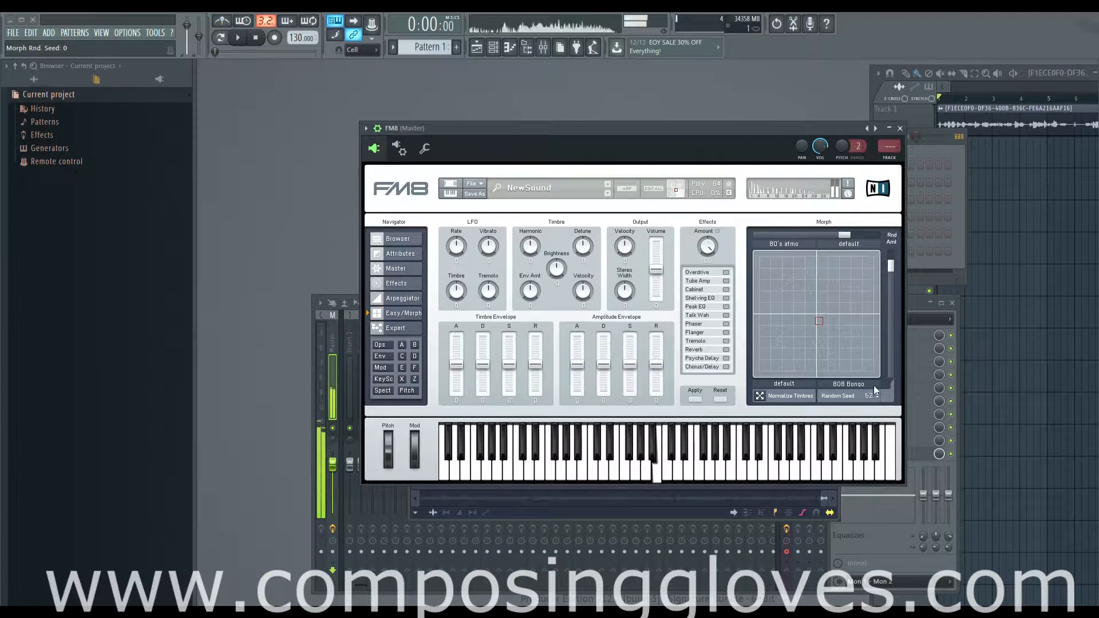
left_click_drag(874, 387, 872, 395)
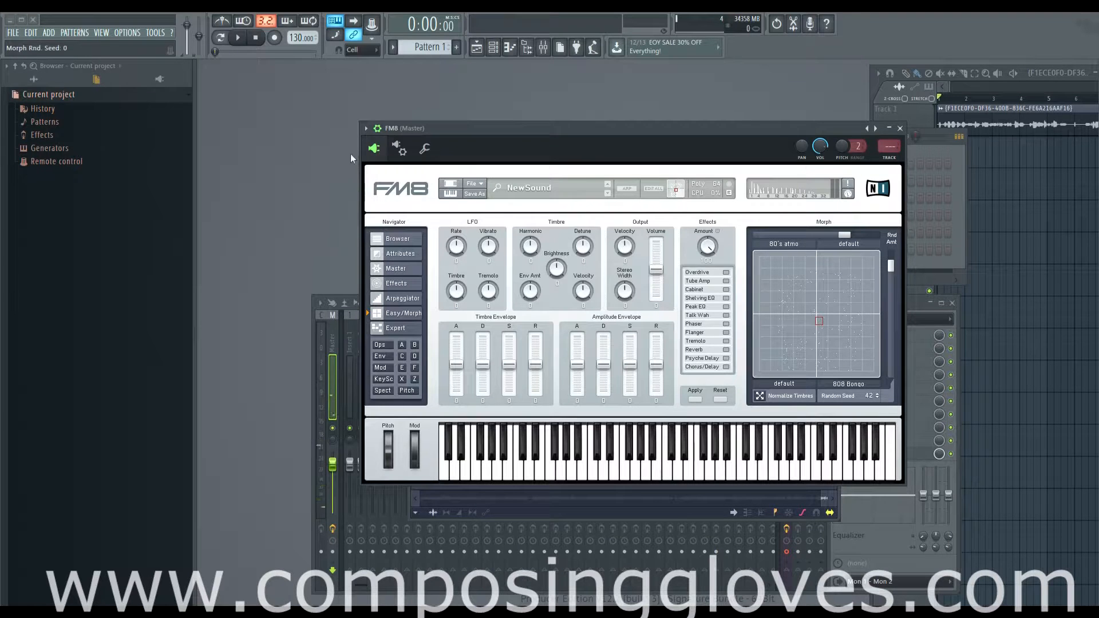
List FM8's parameters in the project browser, set the random seed to 41 and collapse the list
left_click(366, 128)
left_click(425, 254)
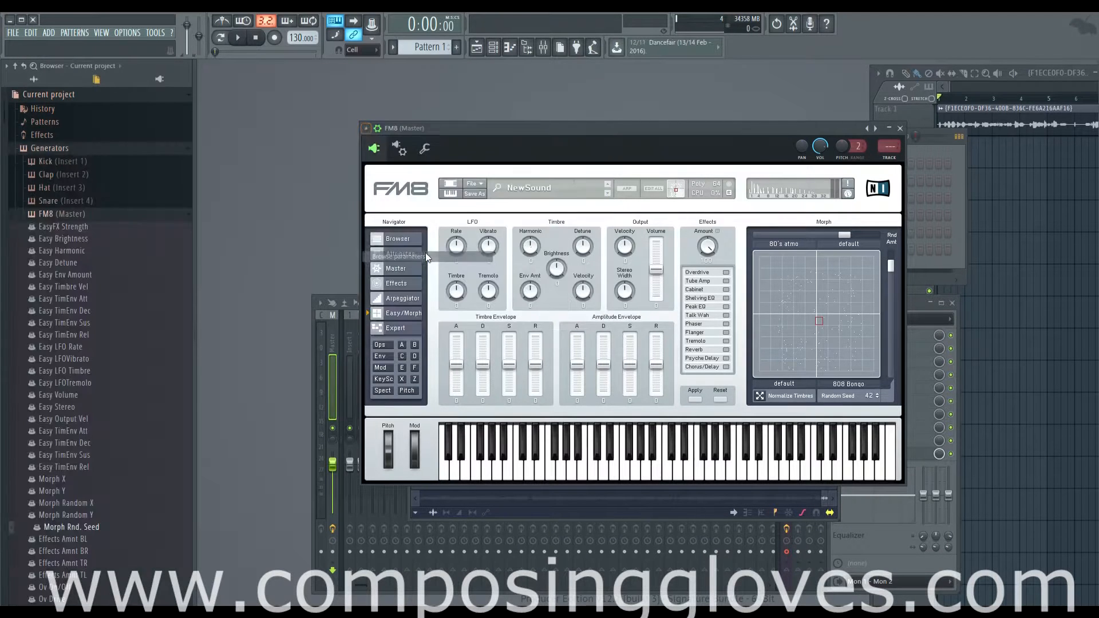
mouse_move(870, 395)
left_mouse_down()
mouse_move(874, 407)
mouse_move(874, 395)
left_mouse_up()
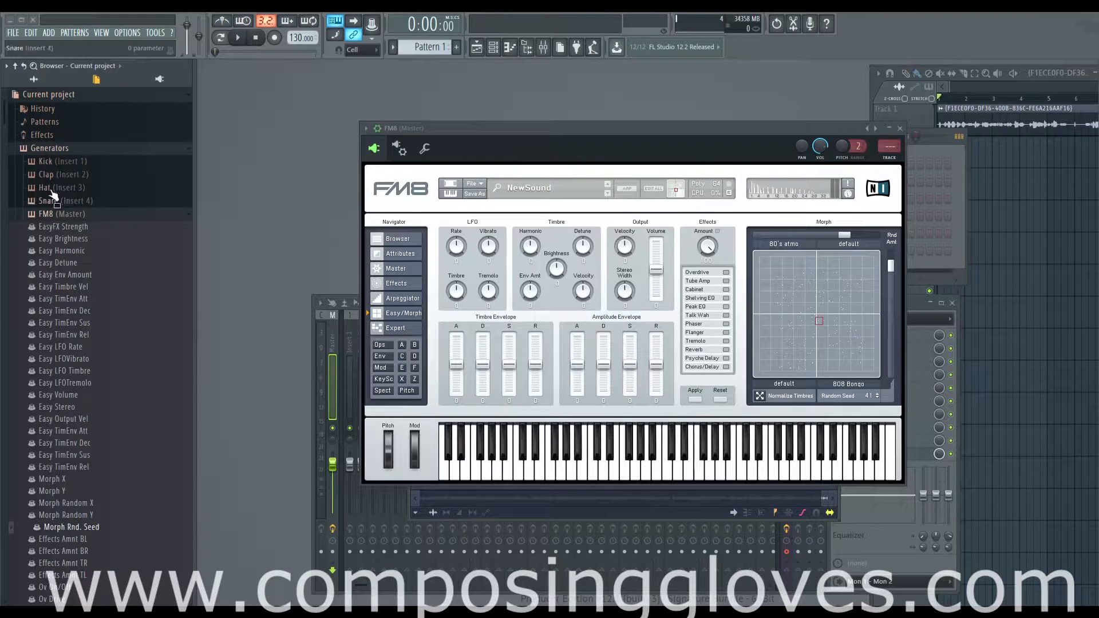
left_click(60, 214)
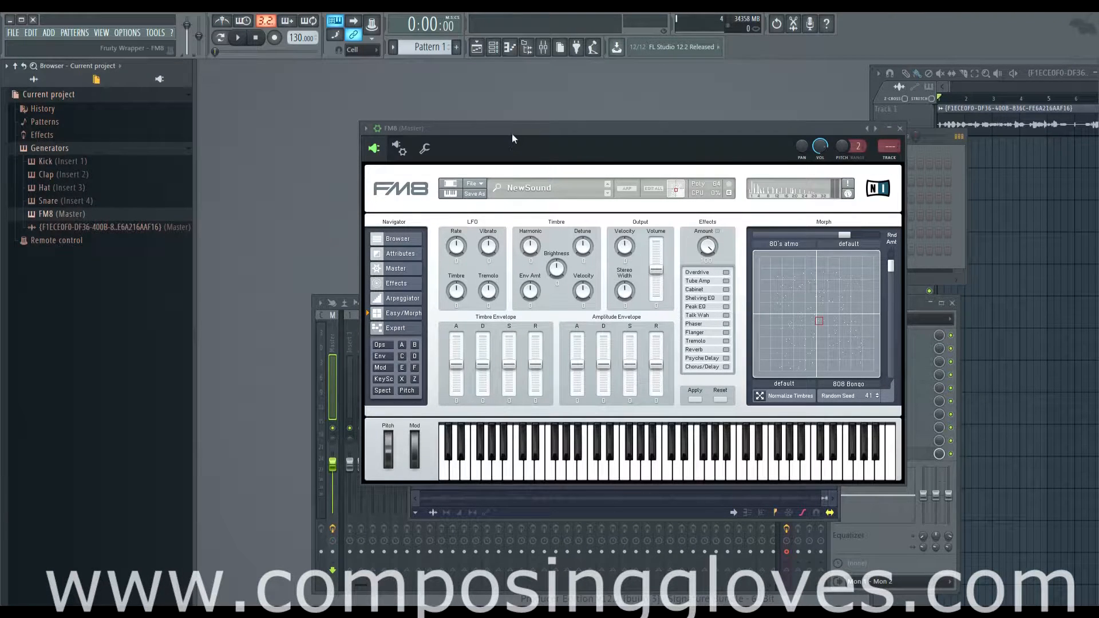
Return the morph handle to the lower-left corner and reset the random seed to 1 and both random amounts to zero
left_click_drag(512, 131, 555, 180)
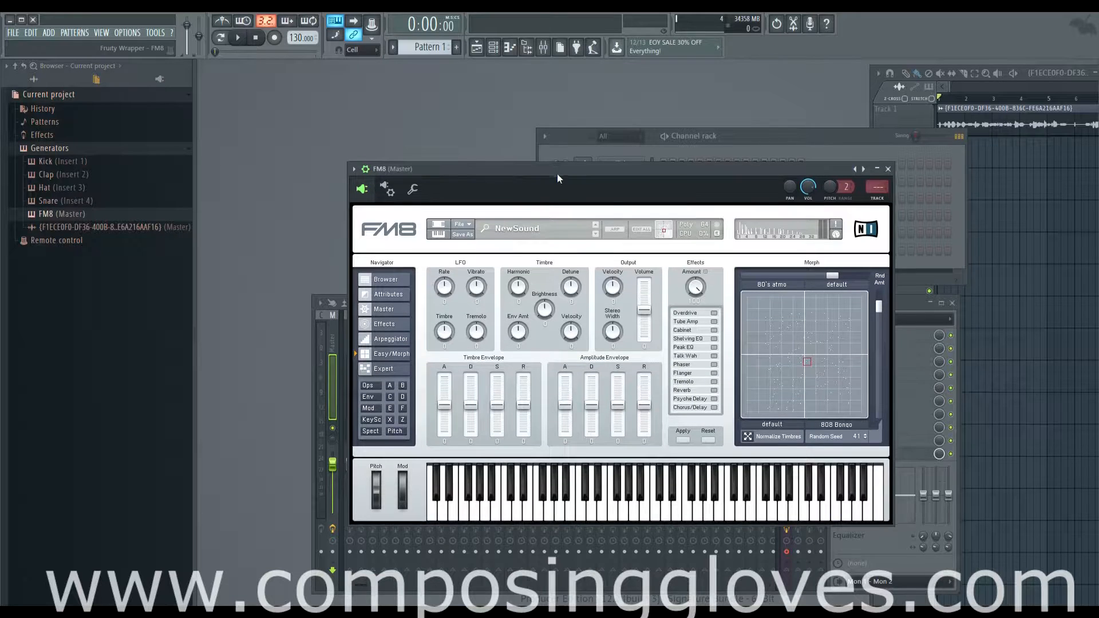
mouse_move(808, 363)
left_mouse_down()
mouse_move(747, 411)
mouse_move(818, 321)
mouse_move(836, 317)
mouse_move(827, 338)
mouse_move(756, 390)
mouse_move(750, 414)
left_mouse_up()
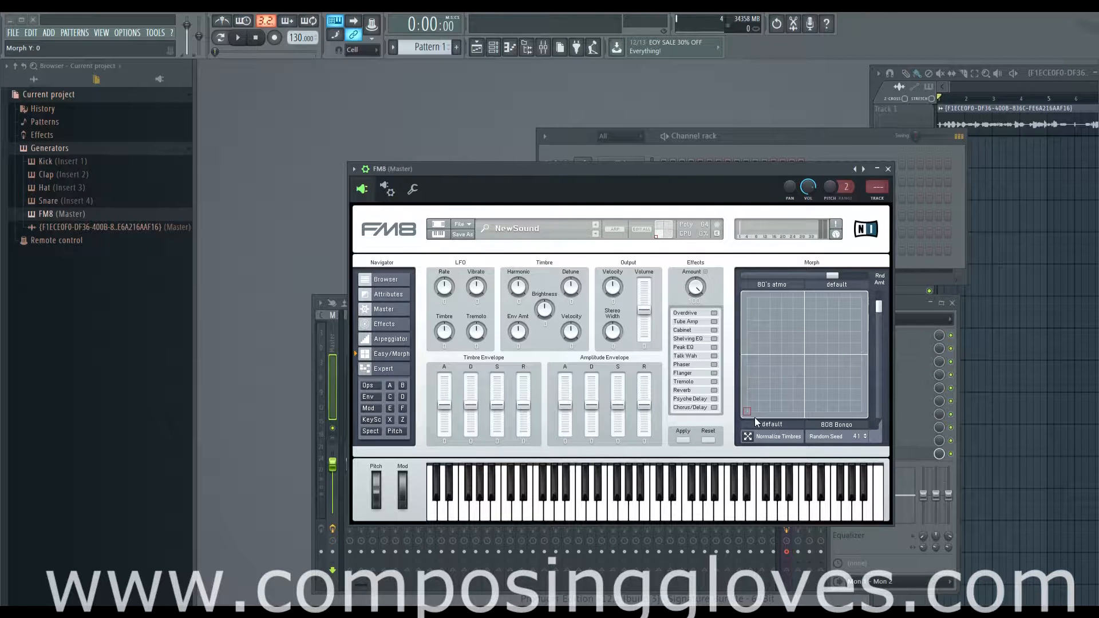
left_click_drag(857, 438, 858, 572)
left_click_drag(879, 304, 880, 436)
left_click_drag(829, 276, 718, 280)
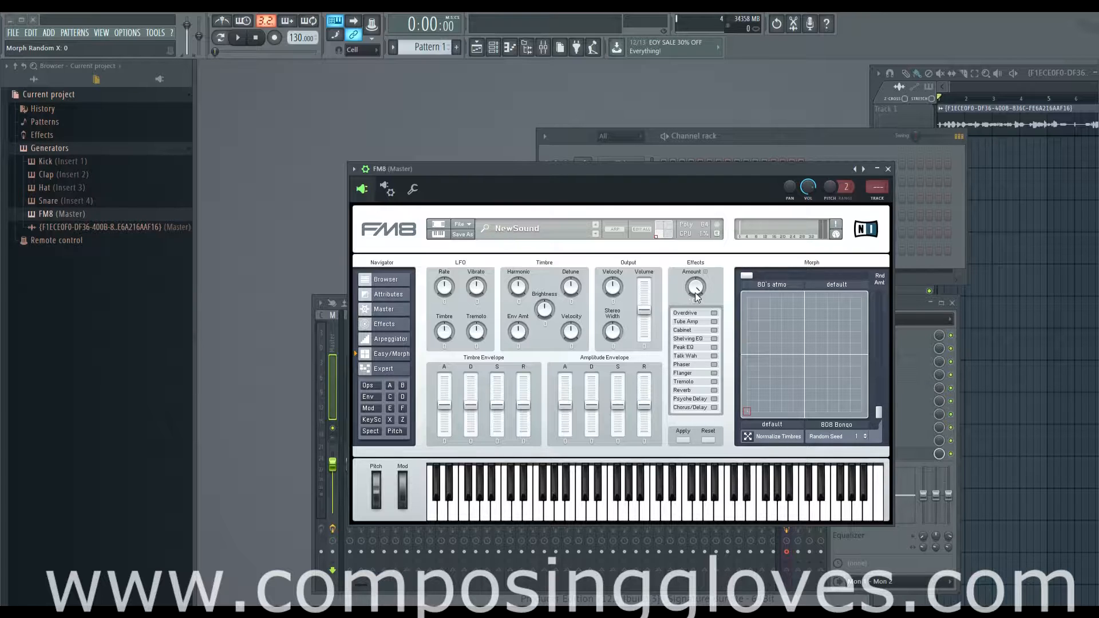
Enable Overdrive, Tube Amp, Shelving EQ and Talk Wah, and check them on the Effects page
left_click(714, 314)
left_click(714, 321)
left_click(714, 338)
left_click(714, 356)
left_click(396, 324)
left_click(389, 355)
Disable Overdrive, Tube Amp, Shelving EQ and Talk Wah, and toggle Peak EQ on and off
left_click(713, 312)
left_click(714, 321)
left_click(714, 339)
left_click(714, 356)
left_click(714, 347)
left_click(714, 348)
Try the output Velocity at its maximum and reset it to its default
mouse_move(646, 311)
left_mouse_down()
mouse_move(643, 275)
mouse_move(647, 313)
left_mouse_up()
left_click_drag(617, 288, 618, 243)
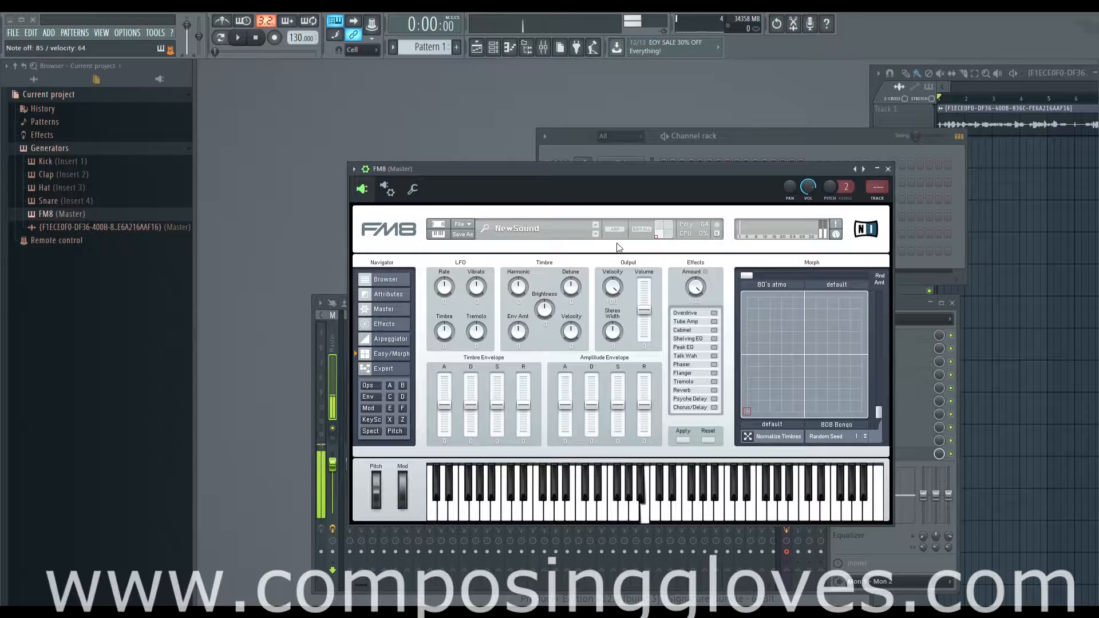
double_click(611, 290)
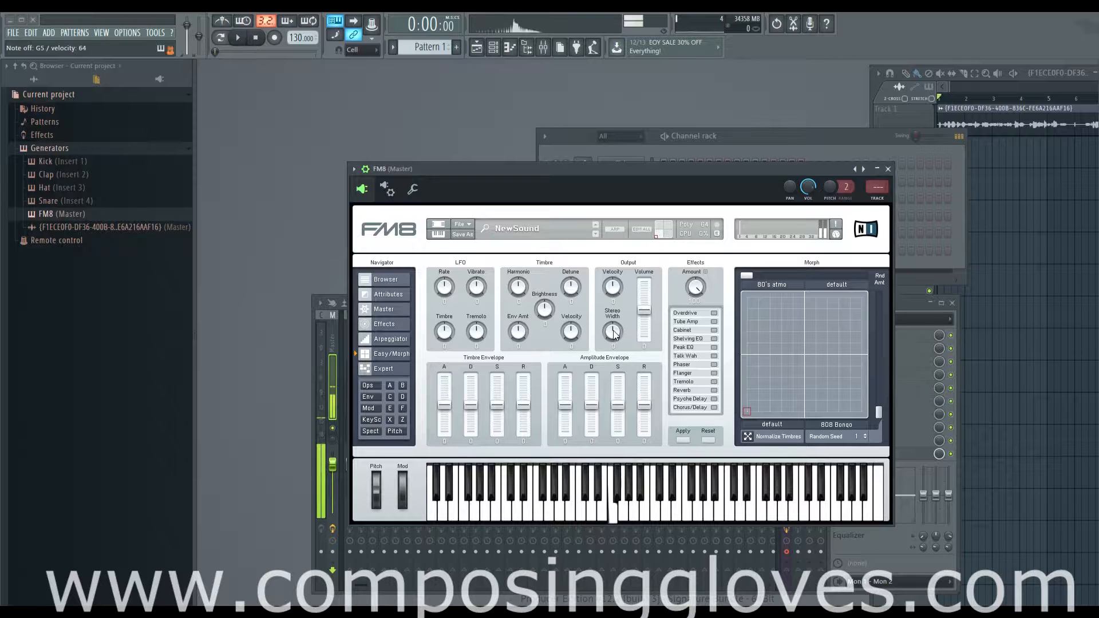
Try the Stereo Width at its minimum and maximum and reset it to its default
left_click_drag(616, 334, 605, 385)
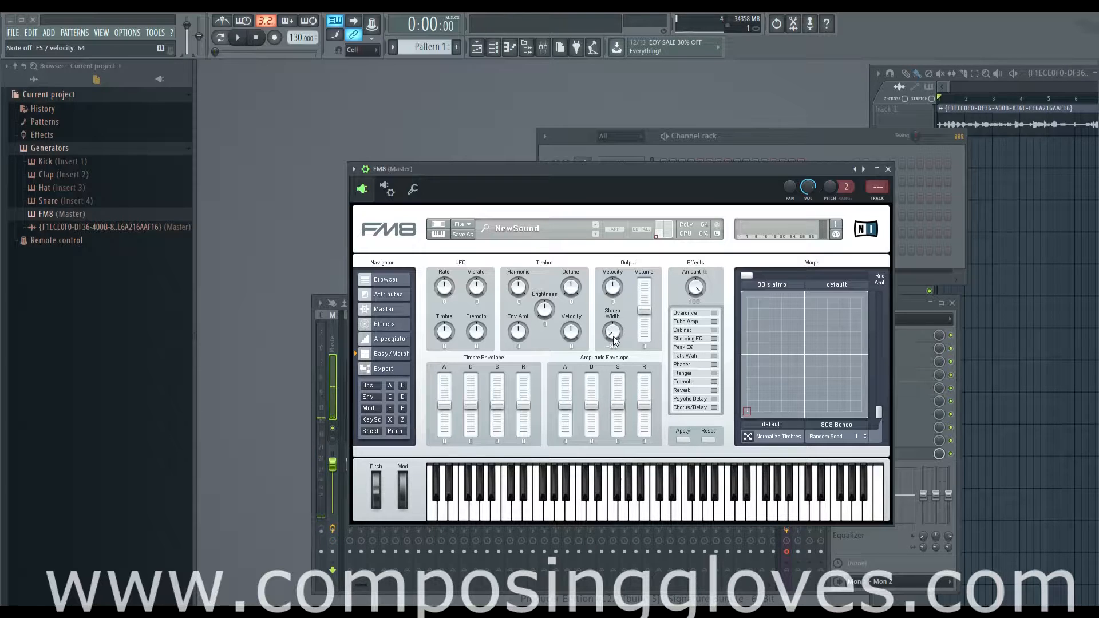
left_click_drag(614, 336, 617, 232)
left_click_drag(612, 334, 613, 364)
left_click_drag(612, 334, 591, 228)
left_click_drag(614, 342, 615, 352)
double_click(613, 336)
Examine the settings of operators C, E, F and X and their routing in the FM matrix
left_click(393, 369)
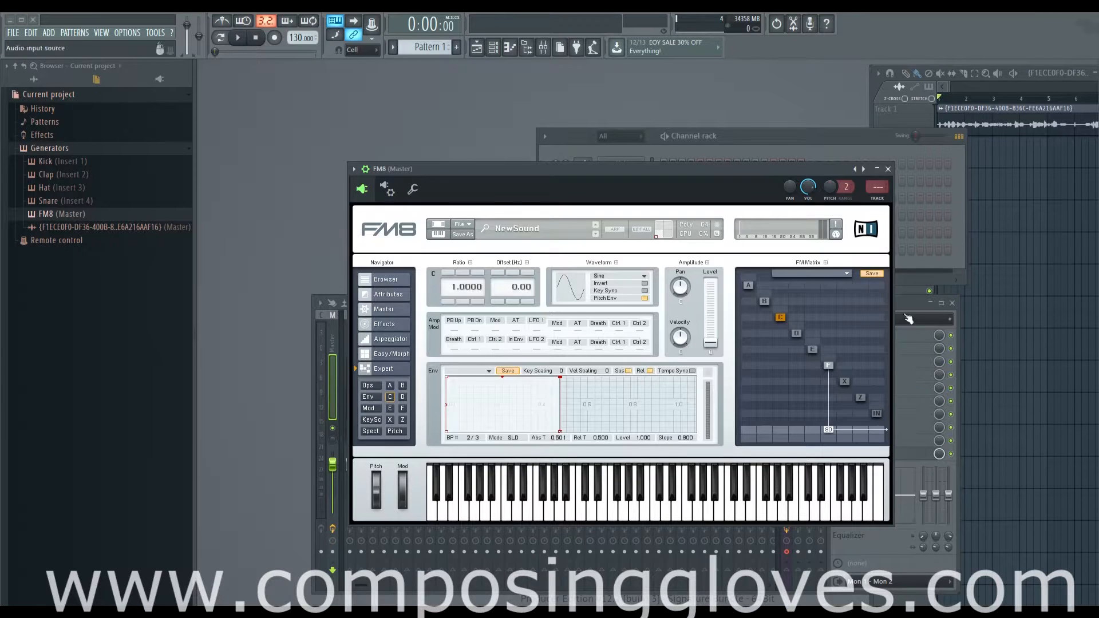
left_click(396, 353)
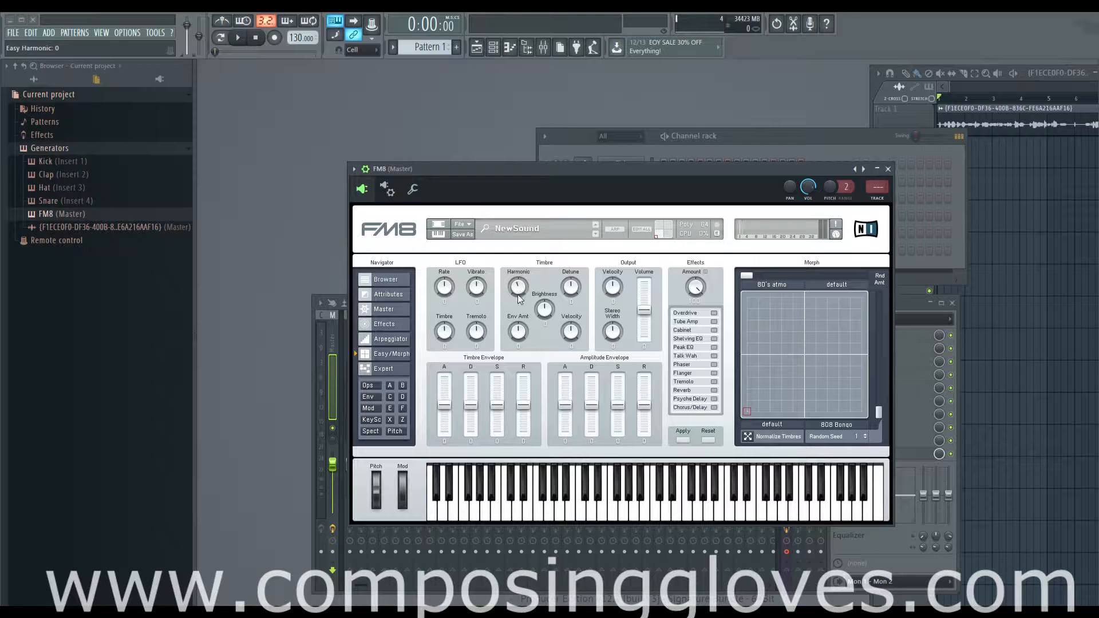
left_click(390, 396)
left_click(402, 410)
left_click(390, 410)
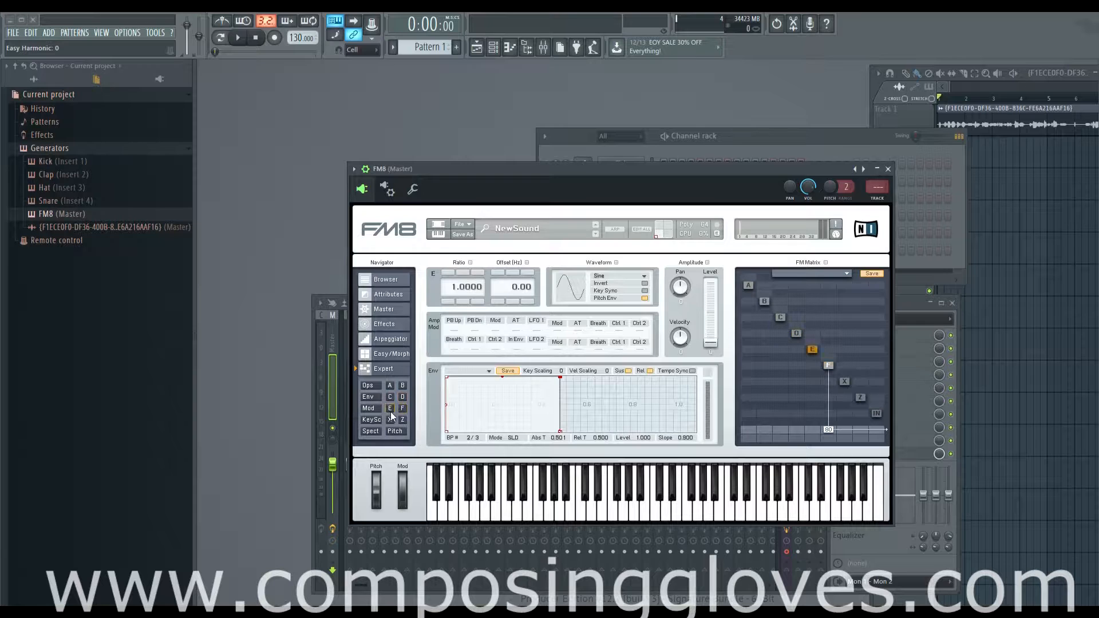
left_click(390, 420)
left_click(828, 365)
Return to the morph square and move its handle into the upper-right quadrant
left_click(392, 354)
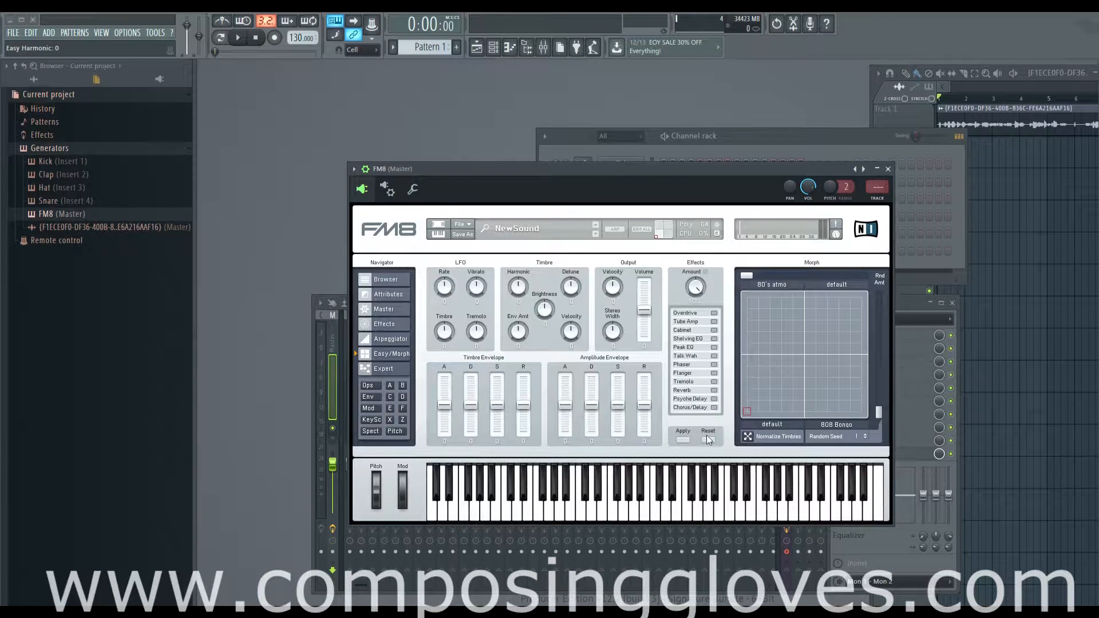
left_click_drag(748, 409, 830, 326)
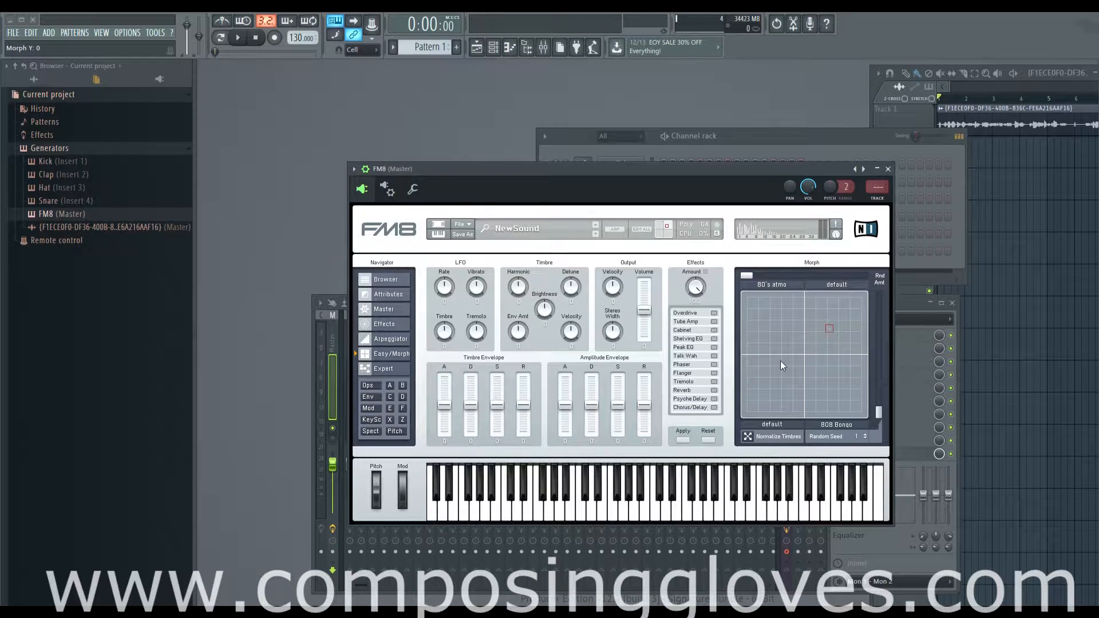
Glance at operator F's expert settings and sweep the morph handle from the lower-left corner into the upper-right quadrant
left_click(387, 369)
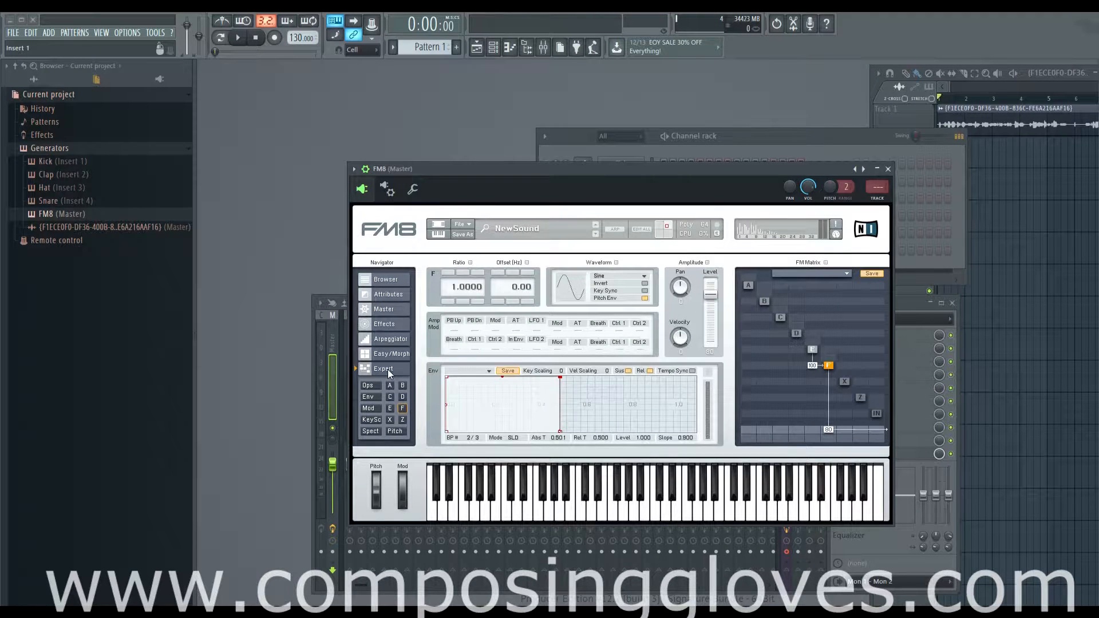
left_click(389, 356)
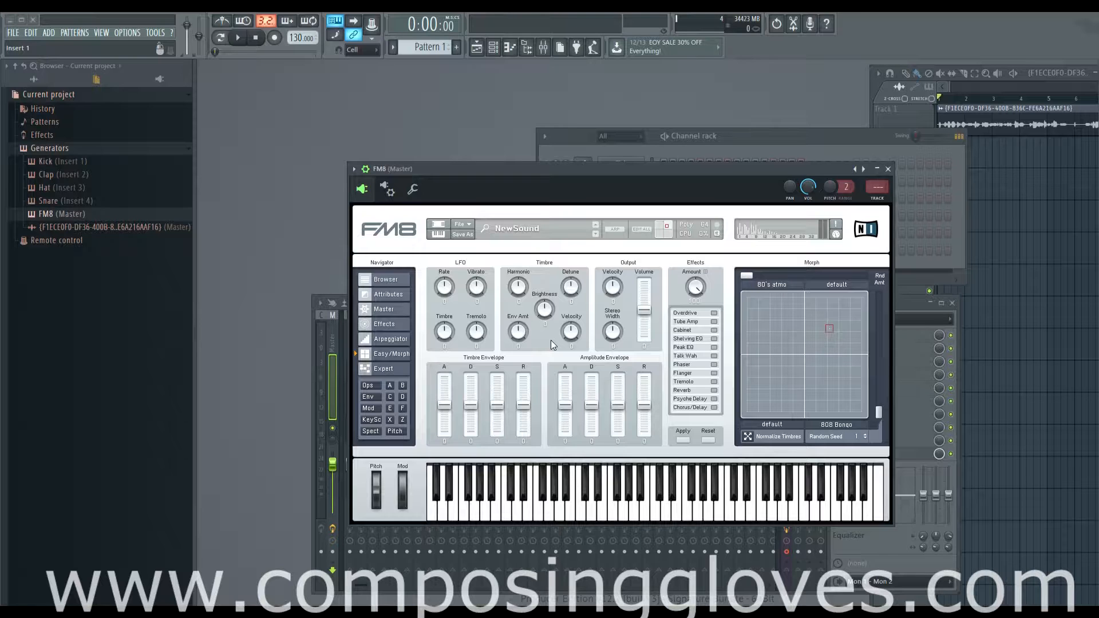
left_click_drag(520, 285, 518, 289)
left_click(747, 414)
left_click_drag(748, 410, 845, 318)
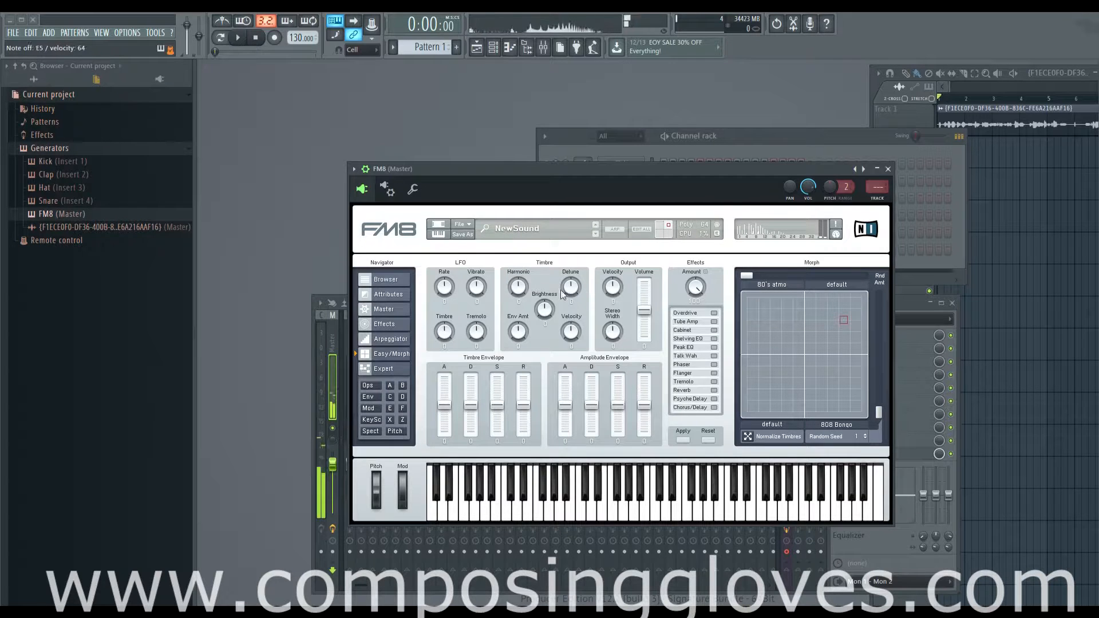
Try different amounts of the timbre Harmonic and Detune controls and reset each to its default
mouse_move(521, 290)
left_mouse_down()
mouse_move(527, 272)
mouse_move(526, 327)
mouse_move(524, 299)
left_mouse_up()
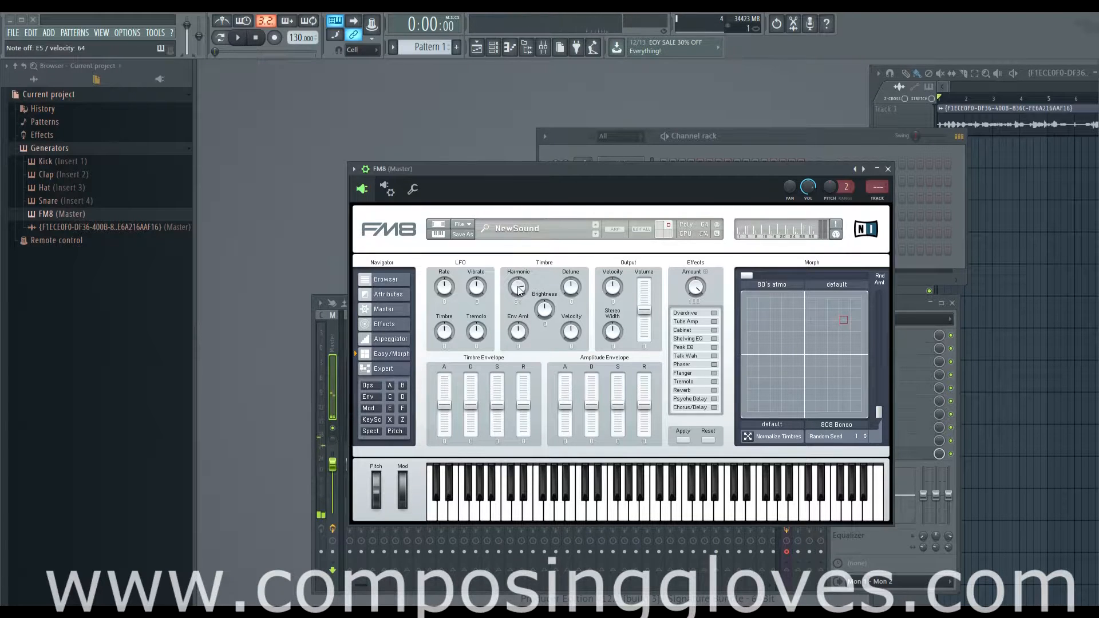
double_click(518, 287)
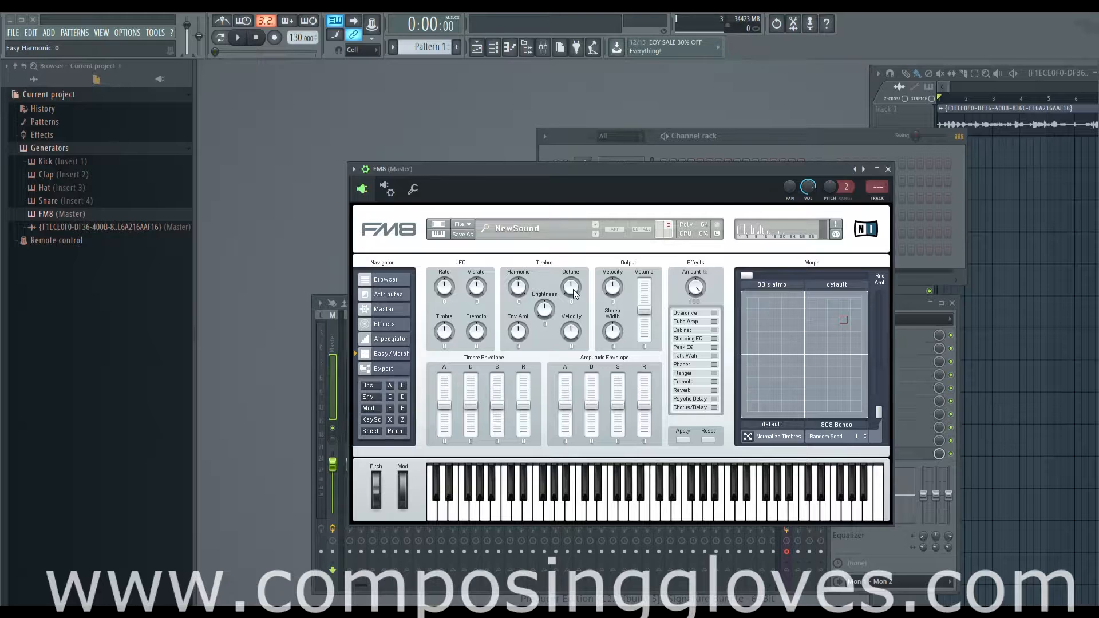
left_click_drag(573, 289, 575, 264)
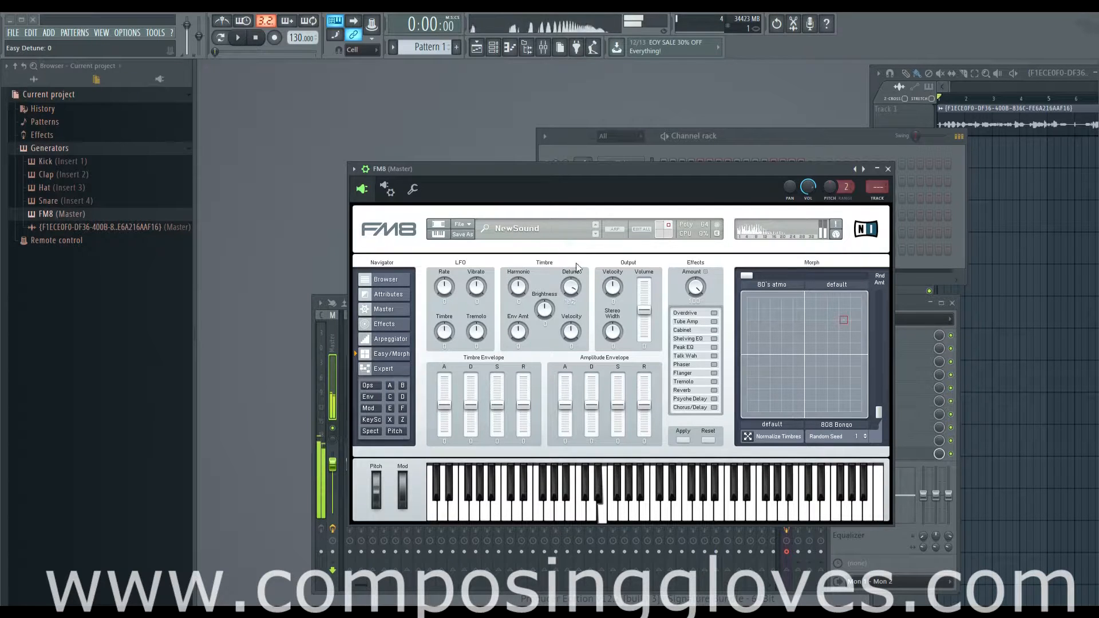
double_click(571, 288)
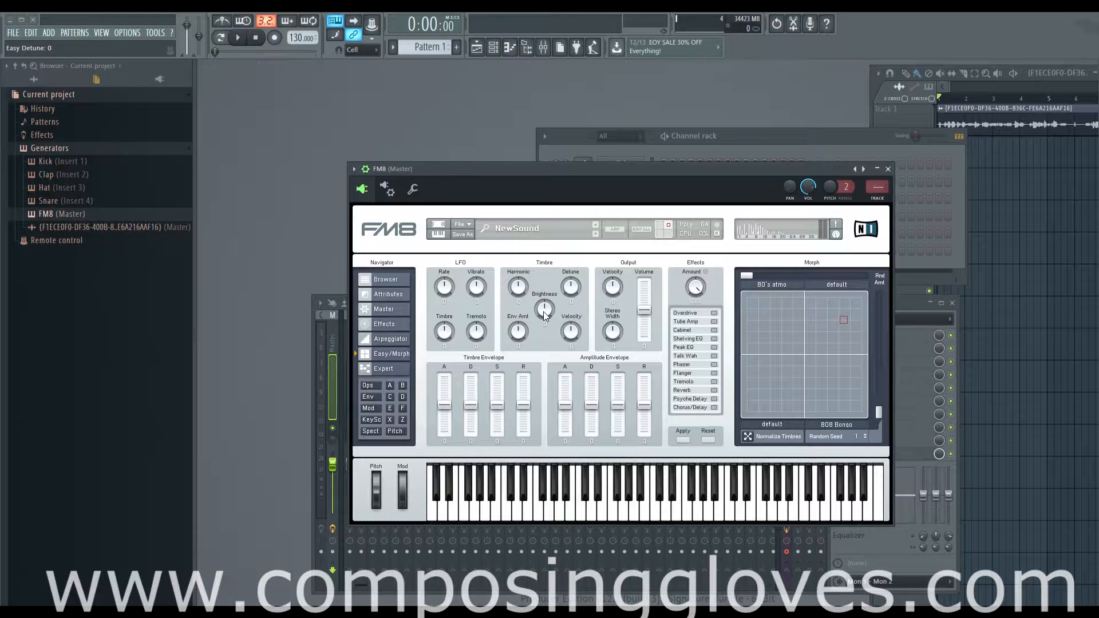
Try lower and higher timbre Brightness at the upper-right, lower-left and near-centre morph positions, and reset it to its default
mouse_move(544, 311)
left_mouse_down()
mouse_move(543, 299)
mouse_move(543, 317)
left_mouse_up()
double_click(550, 307)
left_click_drag(544, 310, 544, 289)
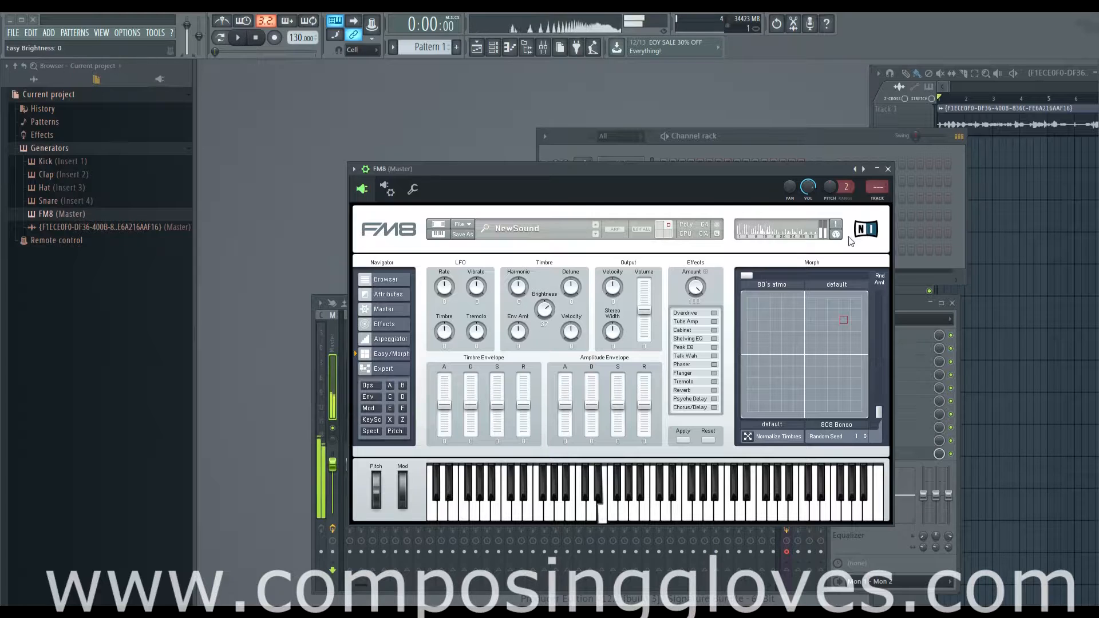
left_click_drag(840, 318, 731, 410)
left_click_drag(545, 310, 548, 269)
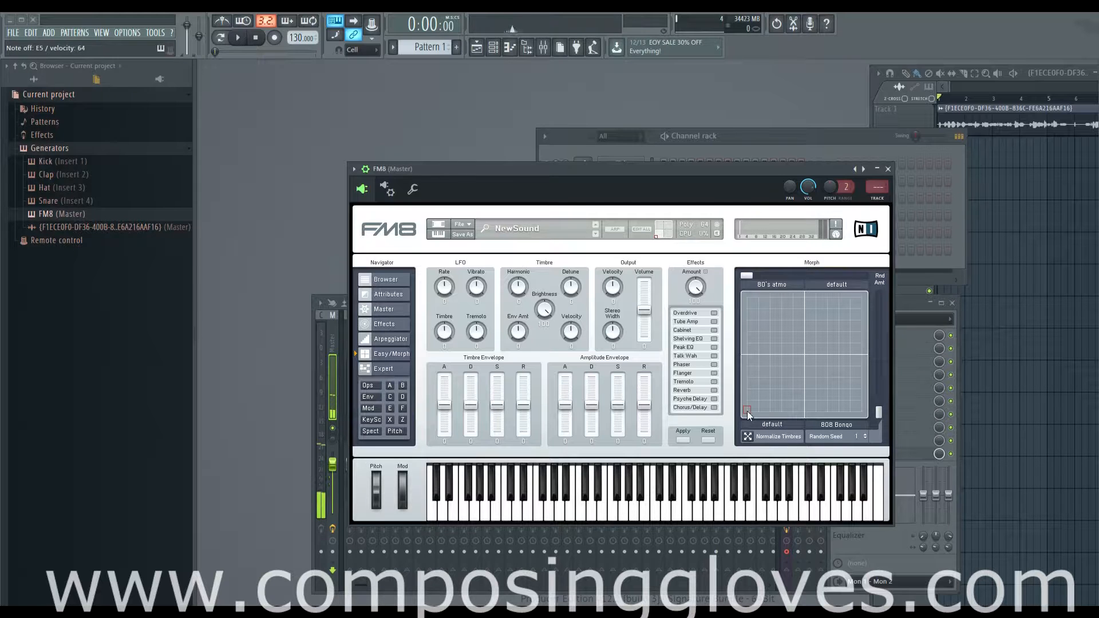
left_click_drag(747, 412, 799, 372)
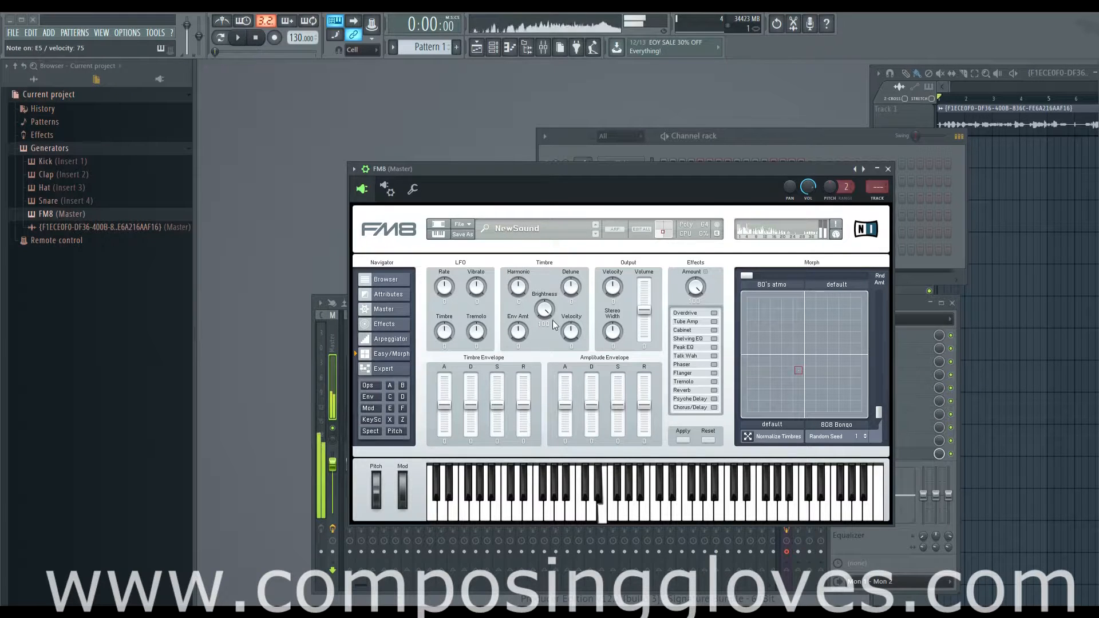
left_click_drag(544, 310, 548, 311)
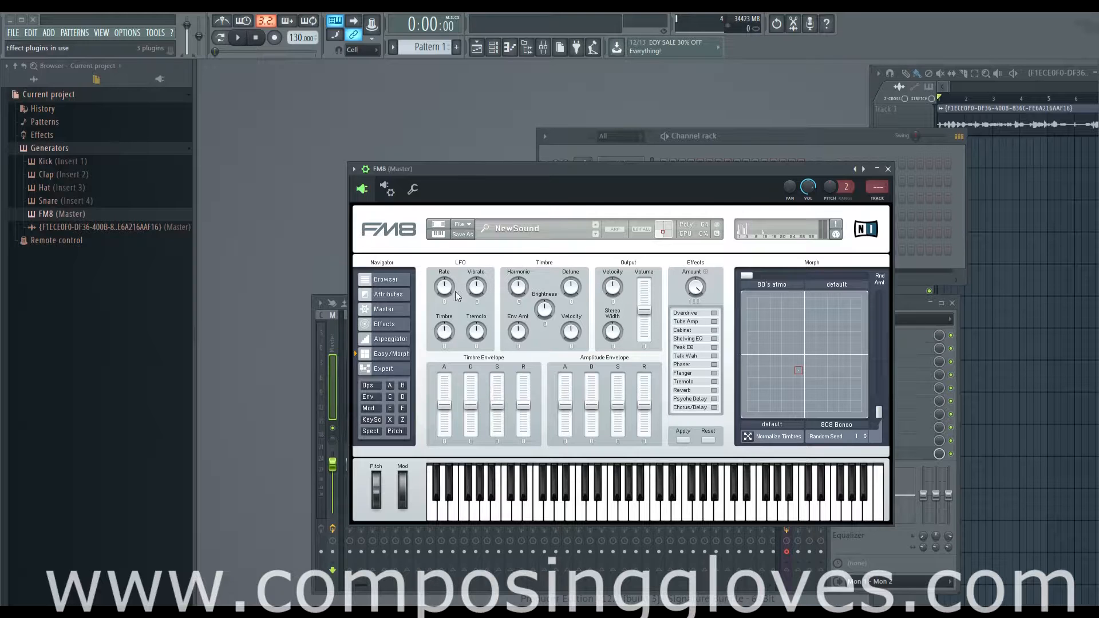
Try the LFO Rate, Vibrato and Tremolo controls and reset them to their defaults
mouse_move(442, 288)
left_mouse_down()
mouse_move(448, 274)
mouse_move(447, 288)
left_mouse_up()
mouse_move(479, 290)
left_mouse_down()
mouse_move(479, 272)
mouse_move(450, 254)
mouse_move(447, 319)
mouse_move(444, 286)
mouse_move(478, 294)
left_mouse_up()
left_click_drag(481, 338, 465, 306)
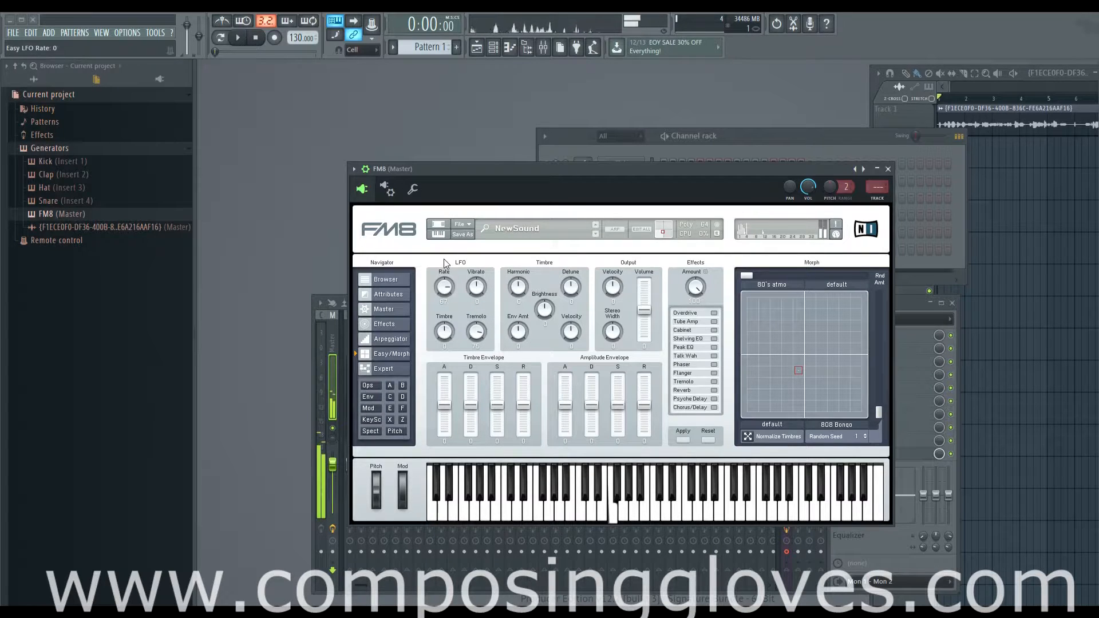
double_click(473, 339)
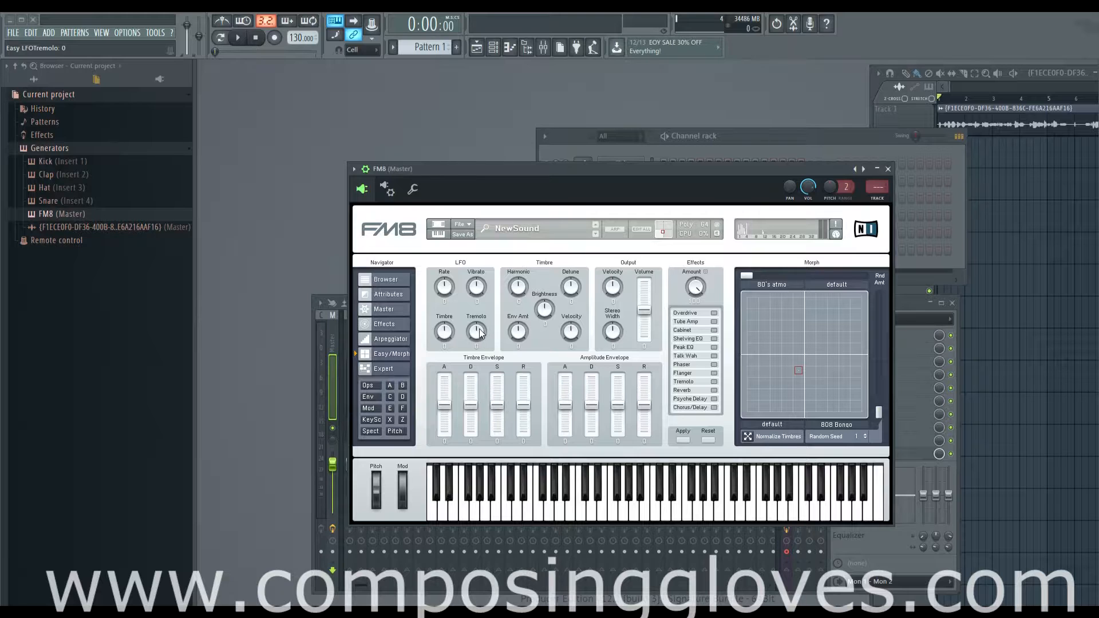
Try the LFO Tremolo and Vibrato once more and sweep the morph handle from the lower-left corner to the upper-right corner
mouse_move(476, 329)
left_mouse_down()
mouse_move(475, 293)
mouse_move(477, 335)
left_mouse_up()
mouse_move(479, 292)
left_mouse_down()
mouse_move(479, 257)
mouse_move(478, 290)
left_mouse_up()
mouse_move(799, 369)
left_mouse_down()
mouse_move(728, 419)
mouse_move(748, 415)
left_mouse_up()
left_click_drag(746, 412, 874, 306)
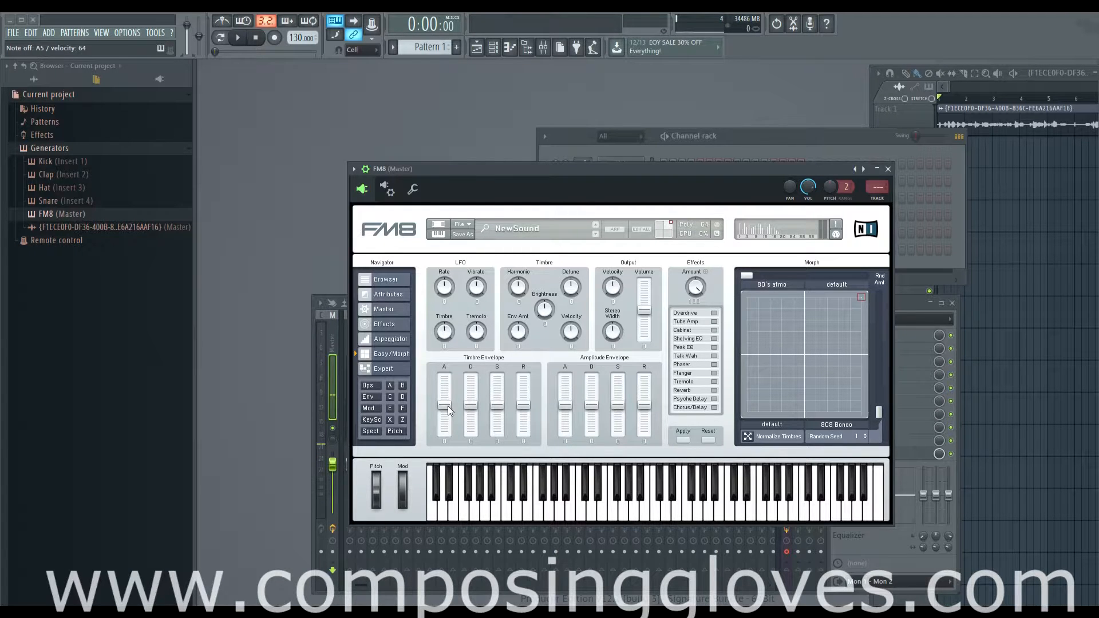
Open operator A's envelope and try short and long attack times, ending at about 0.143
left_click(384, 338)
left_click(390, 386)
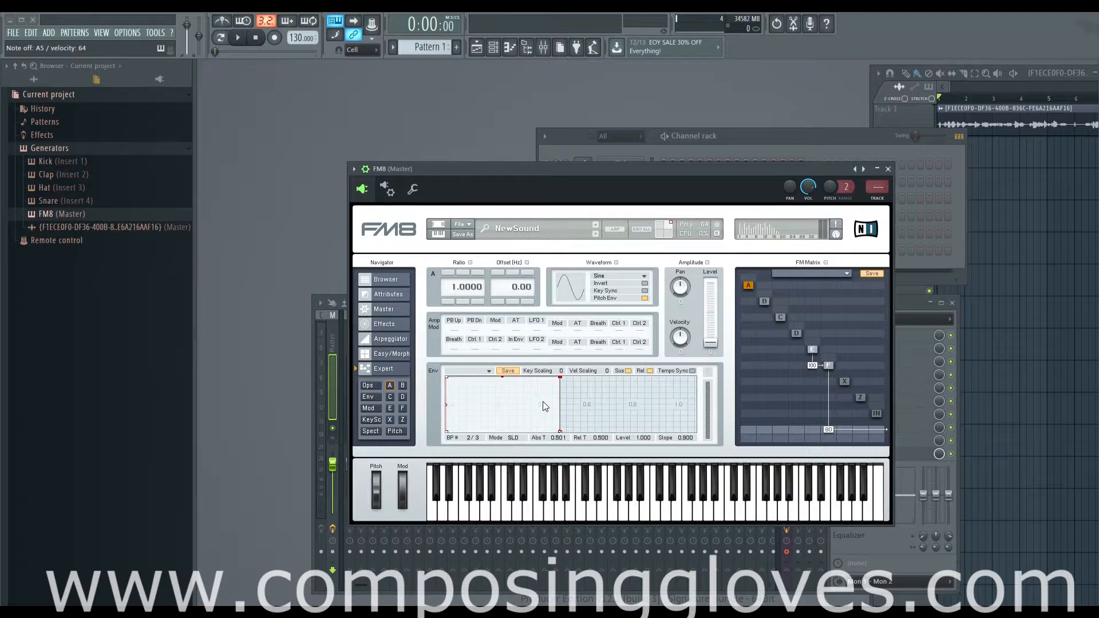
left_click(446, 377)
left_click_drag(446, 377, 473, 376)
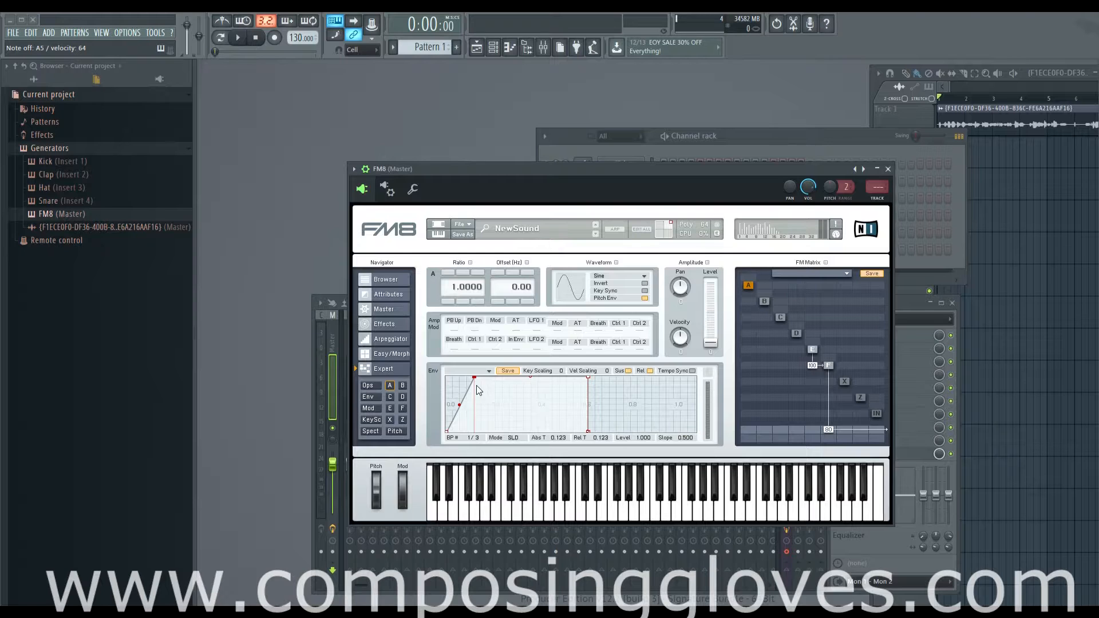
left_click_drag(474, 379, 580, 377)
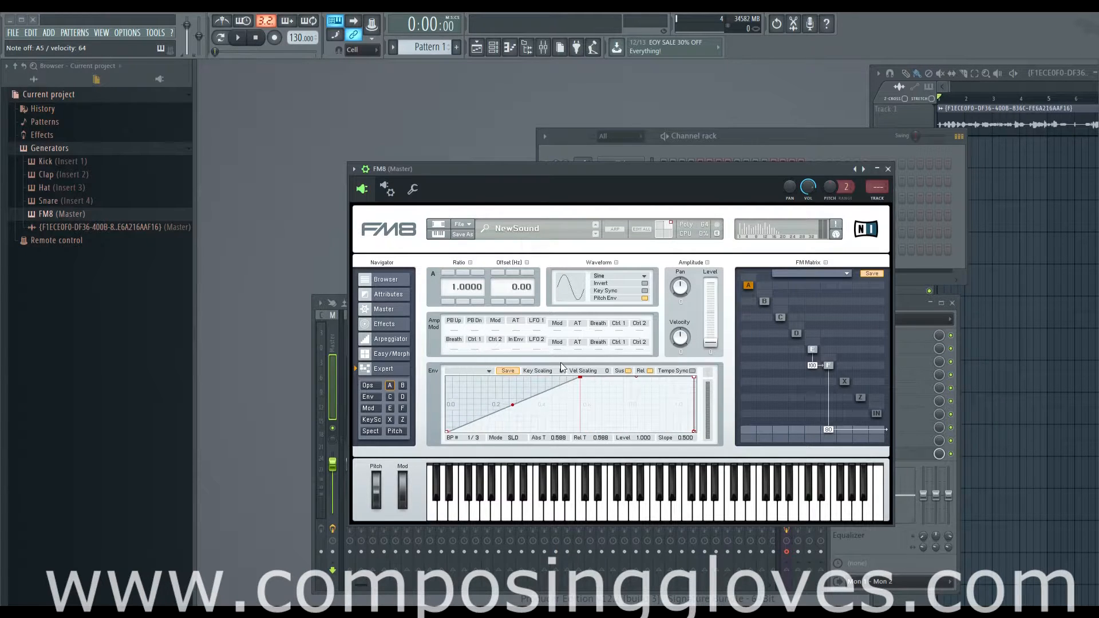
left_click_drag(580, 377, 397, 342)
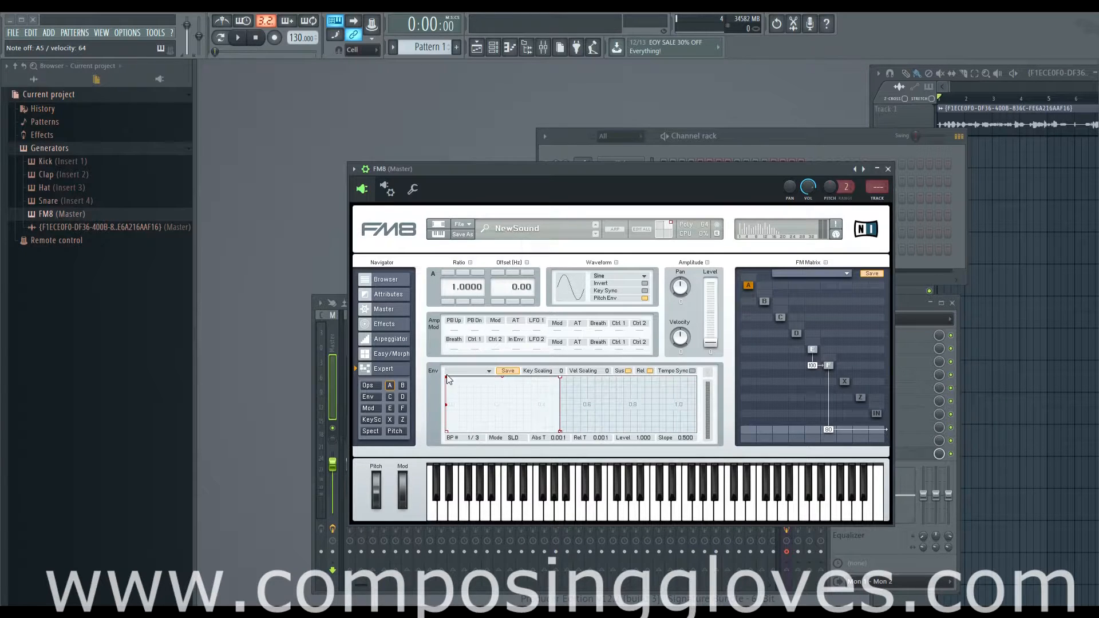
left_click_drag(447, 378, 479, 378)
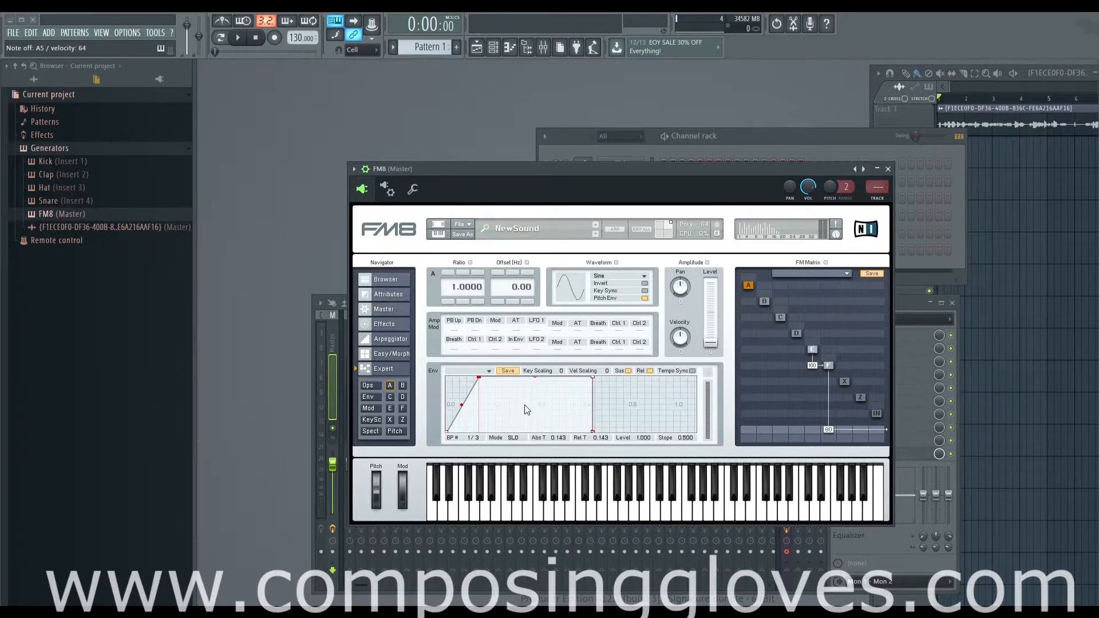
Add breakpoints to operator A's envelope for a decay to level 0.755, a flat sustain and a release to zero at 0.653
double_click(492, 383)
mouse_move(478, 378)
left_mouse_down()
mouse_move(467, 378)
mouse_move(479, 390)
left_mouse_up()
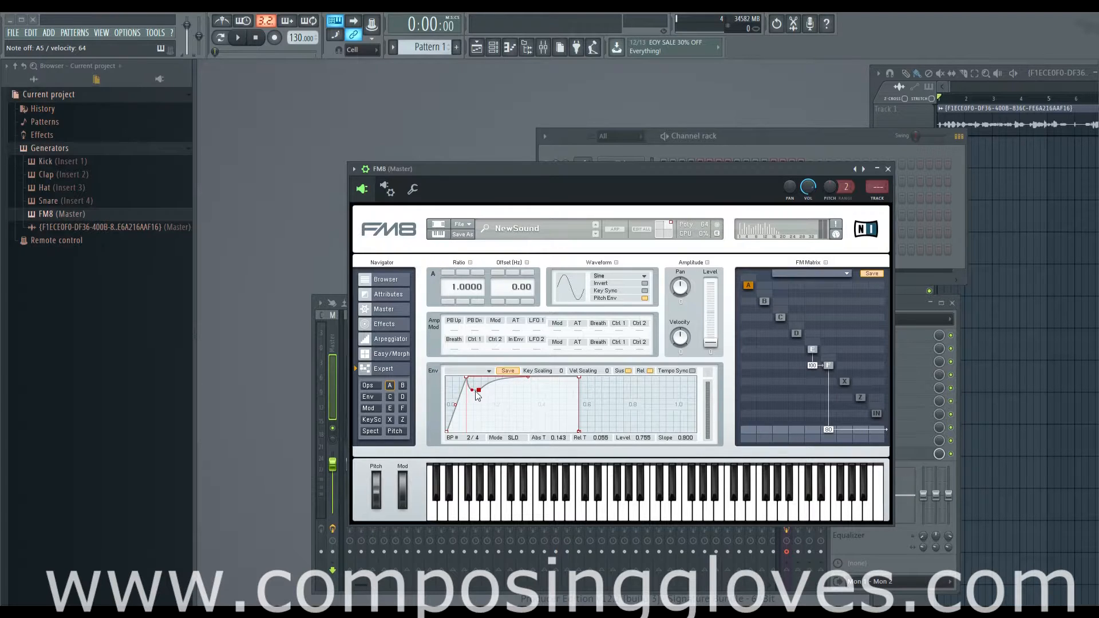
double_click(547, 387)
left_click_drag(548, 390, 548, 396)
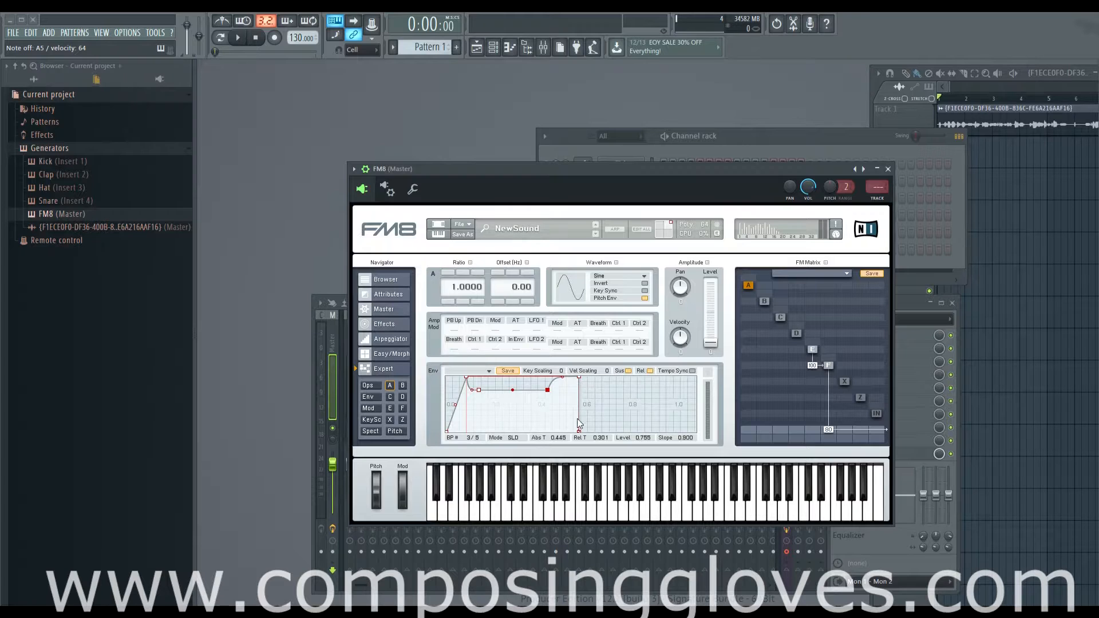
left_click_drag(579, 379, 595, 435)
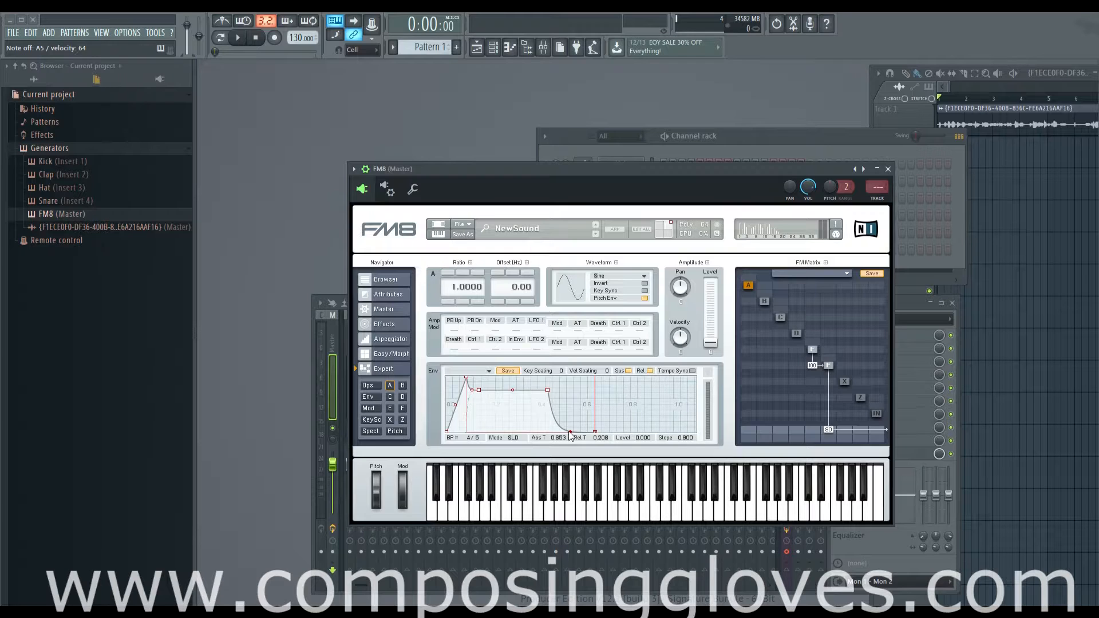
mouse_move(570, 432)
left_mouse_down()
mouse_move(571, 416)
mouse_move(573, 428)
left_mouse_up()
Compare the timbre envelope's Attack control with operator A's envelope and shorten operator A's attack time to 0.001
left_click(393, 355)
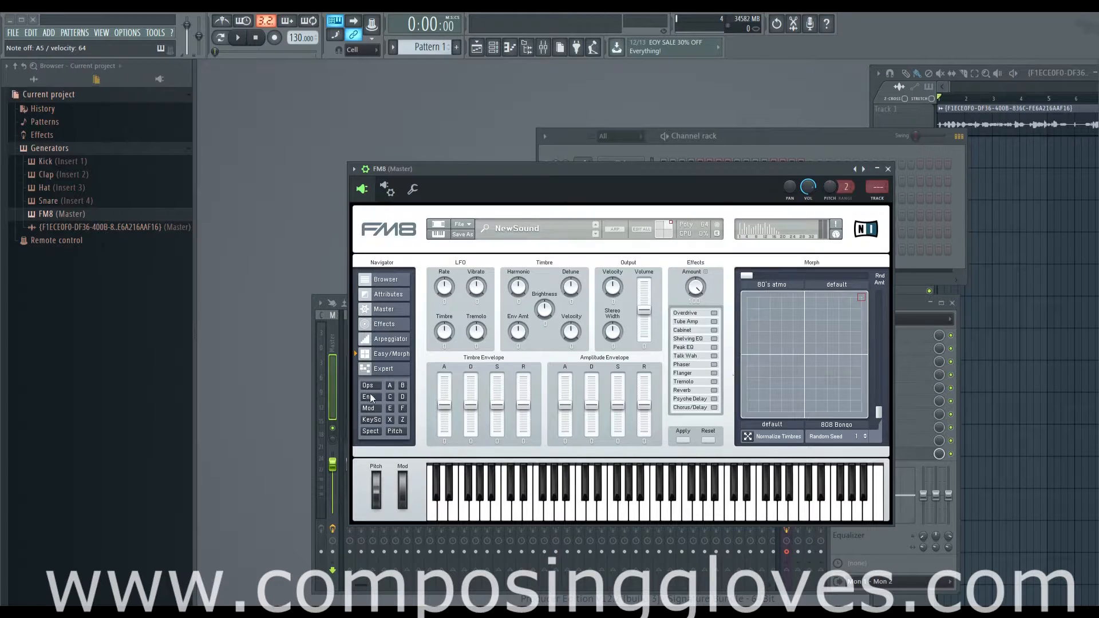
left_click(389, 369)
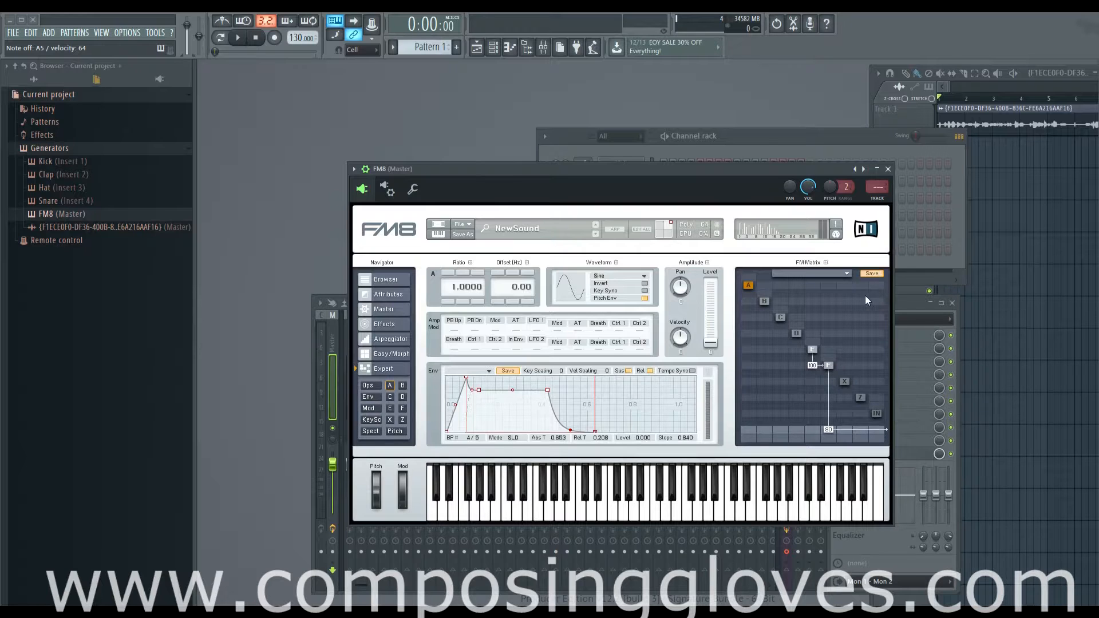
left_click(397, 354)
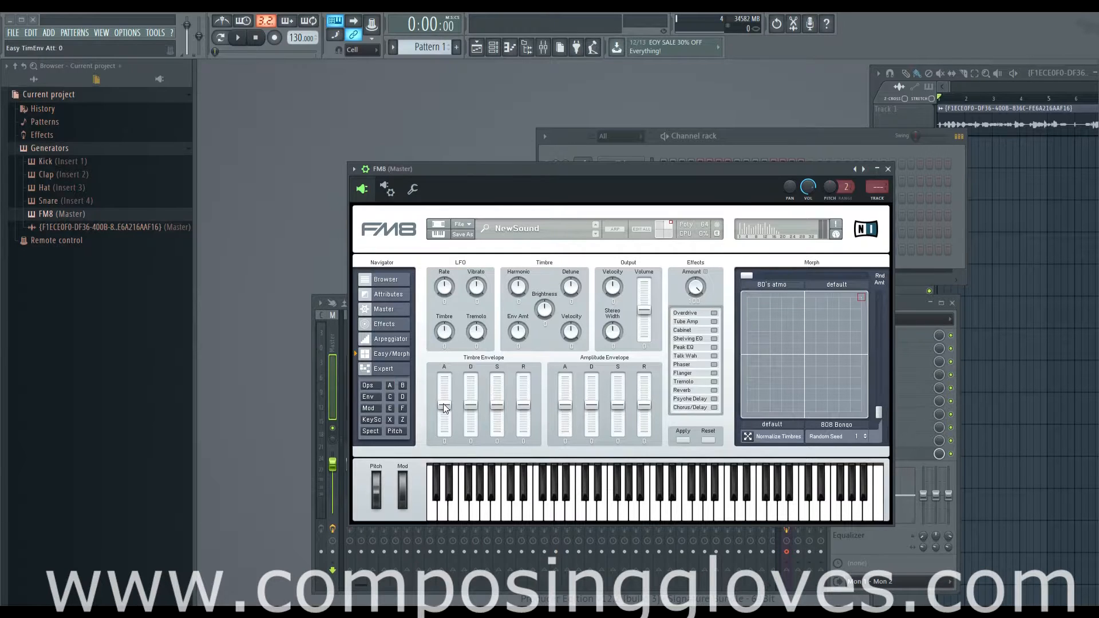
left_click_drag(445, 408, 449, 358)
left_click(393, 371)
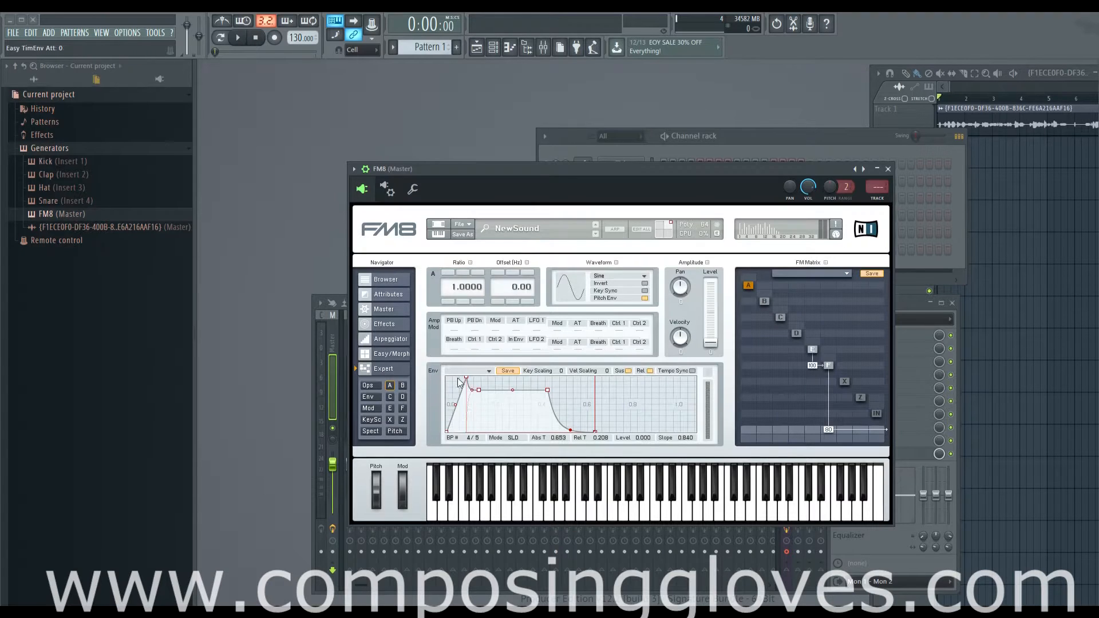
mouse_move(466, 380)
left_mouse_down()
mouse_move(487, 377)
mouse_move(480, 366)
mouse_move(447, 382)
left_mouse_up()
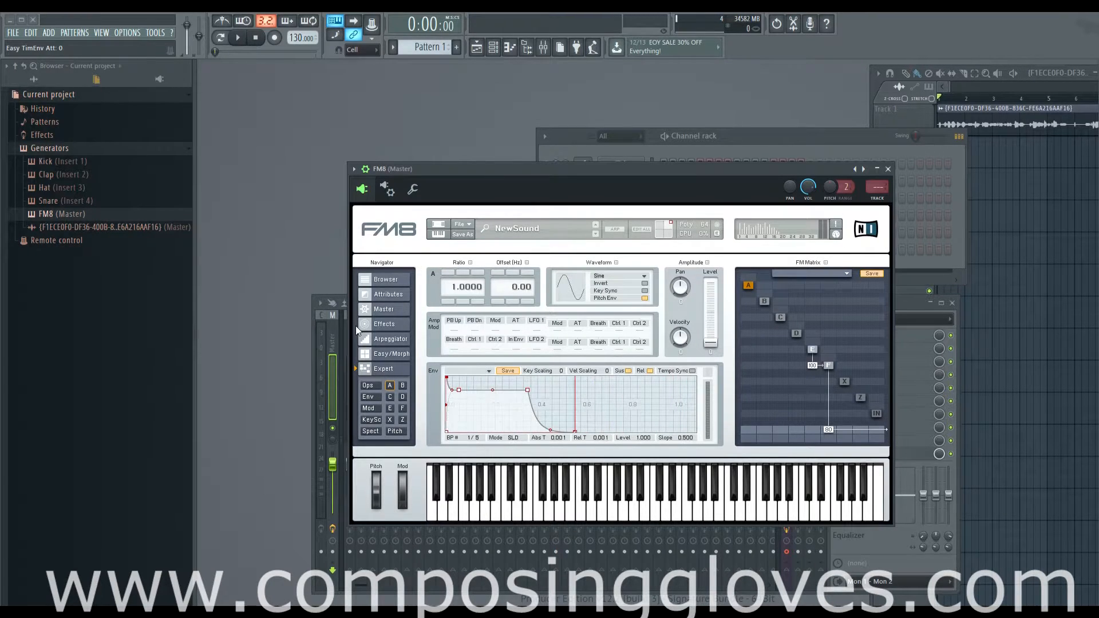
Audition the timbre envelope's Attack from low up to 100, comparing the lower-left and upper-right morph corners
left_click(394, 355)
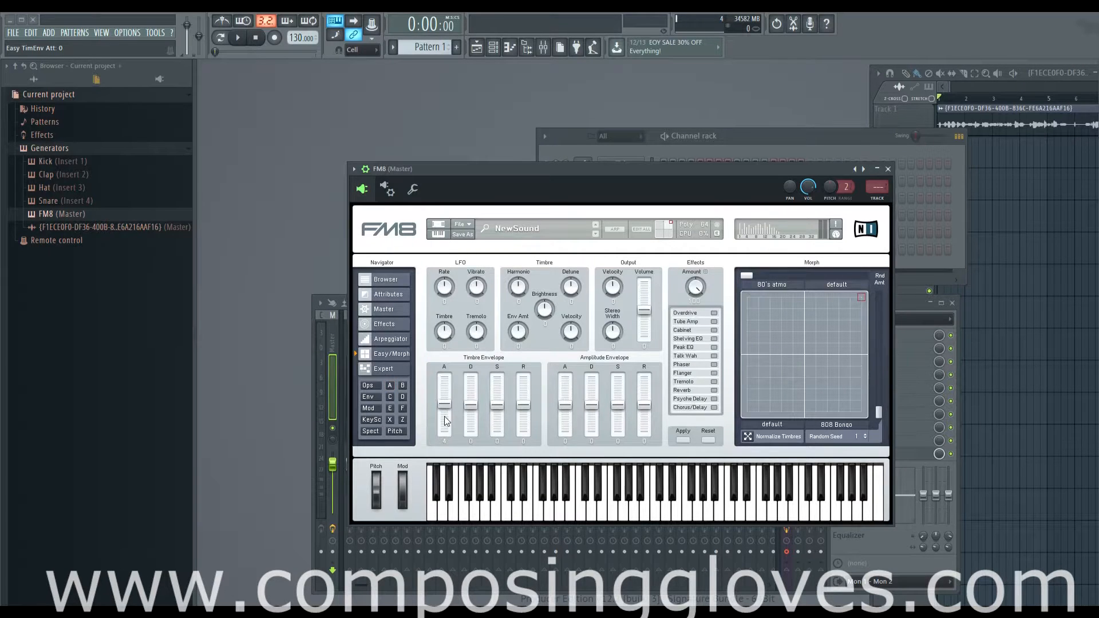
left_click_drag(446, 422, 451, 469)
key("q")
key("e")
scroll(452, 375, "down", 2)
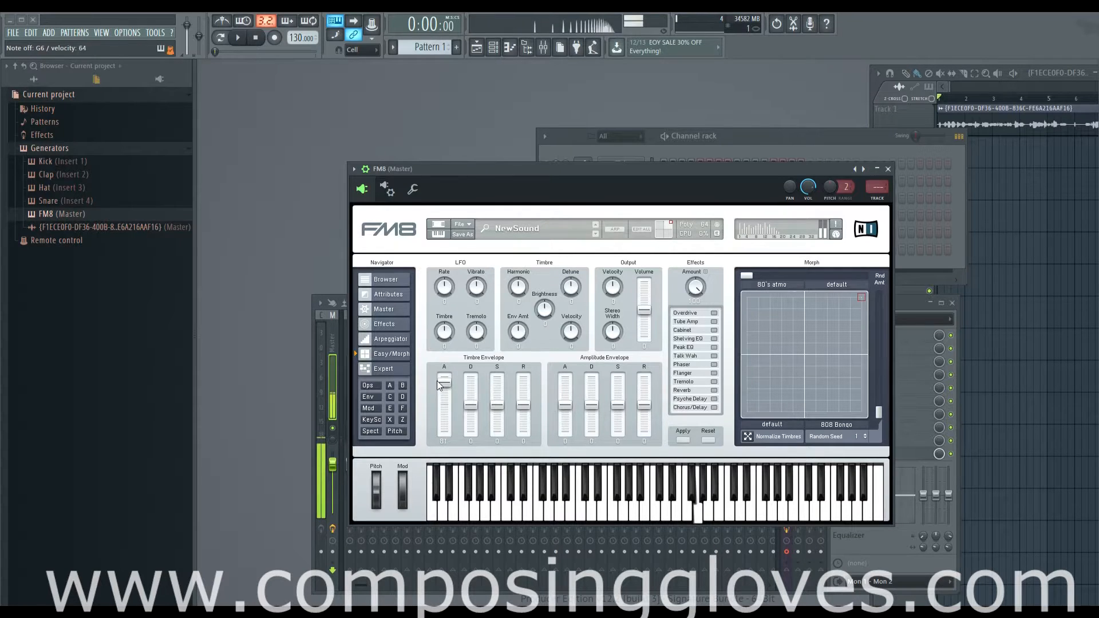
left_click_drag(444, 387, 449, 352)
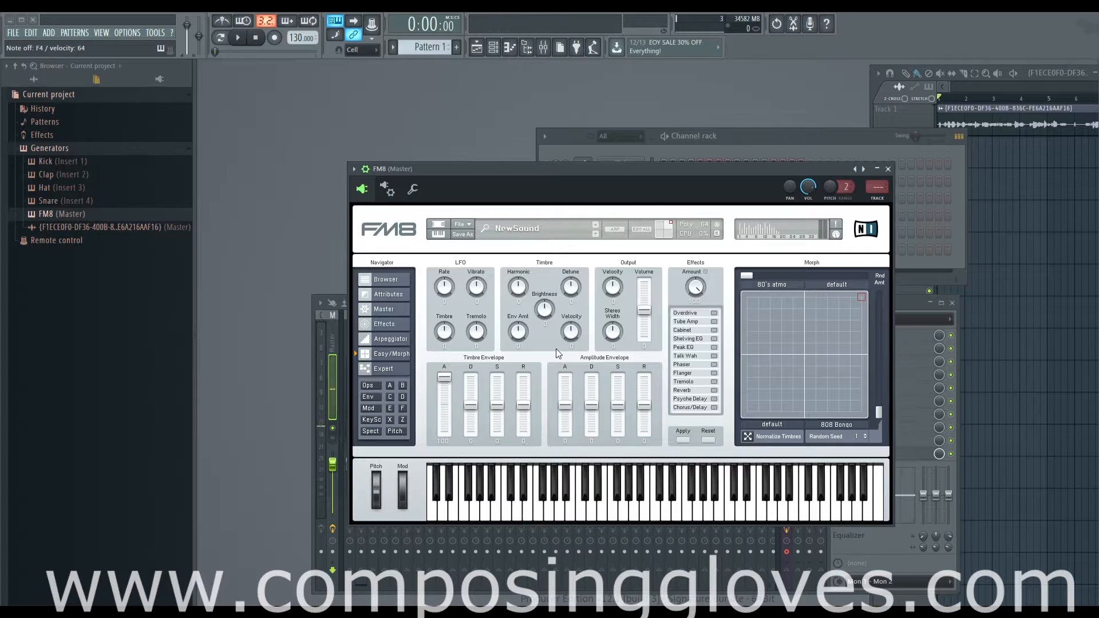
left_click_drag(860, 296, 689, 444)
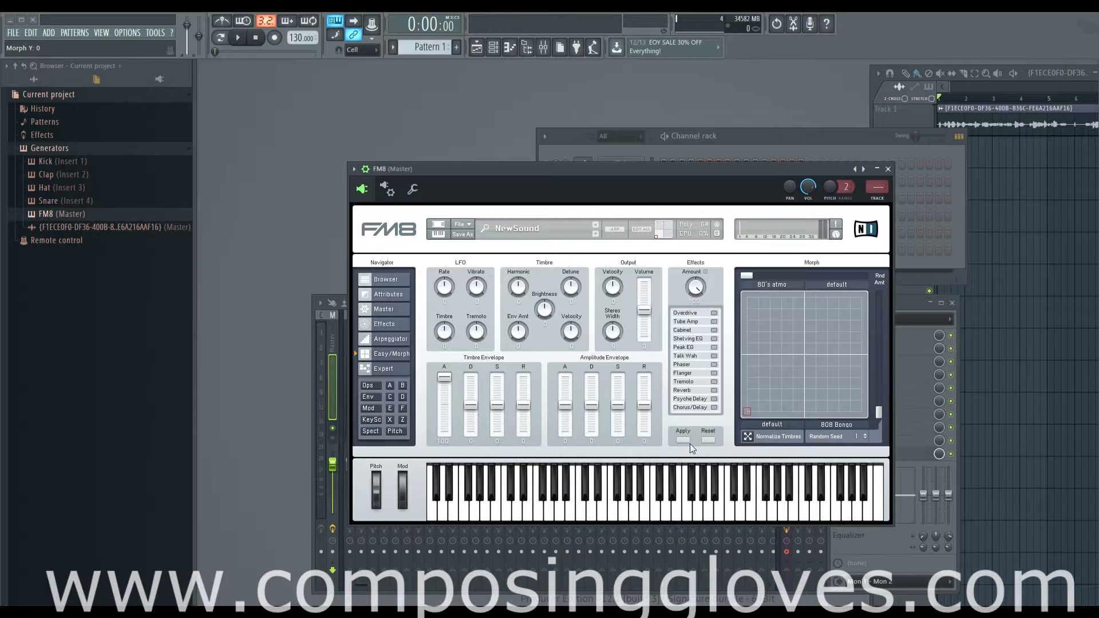
mouse_move(744, 408)
left_mouse_down()
mouse_move(847, 330)
mouse_move(871, 286)
left_mouse_up()
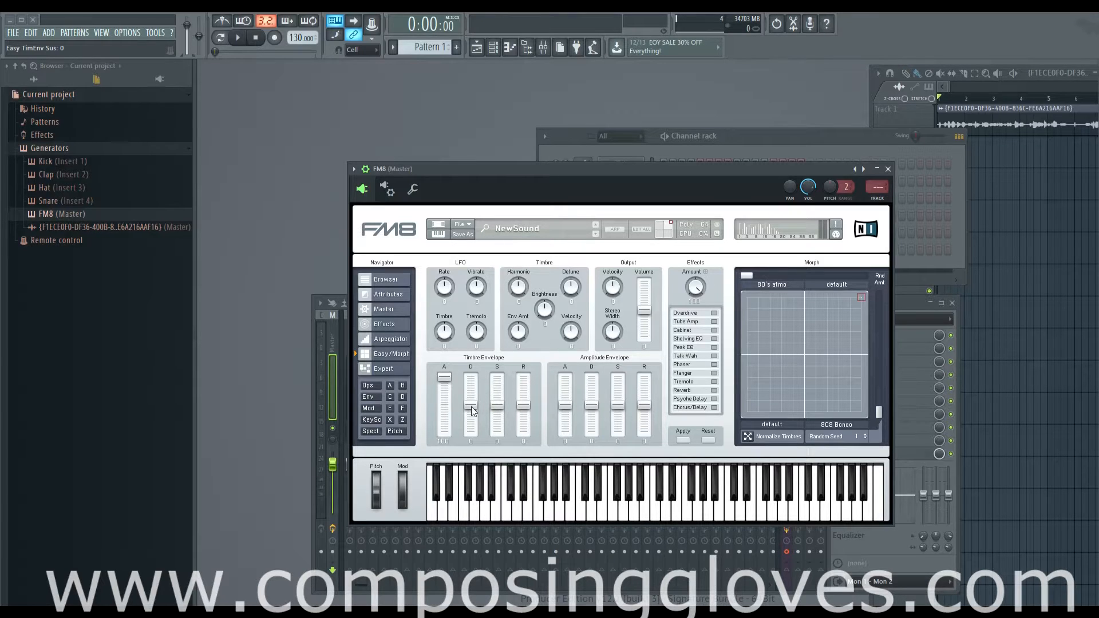
Try the timbre envelope's Decay, and raise its Sustain to 100 before lowering it again
left_click_drag(473, 411, 474, 403)
left_click_drag(497, 411, 500, 379)
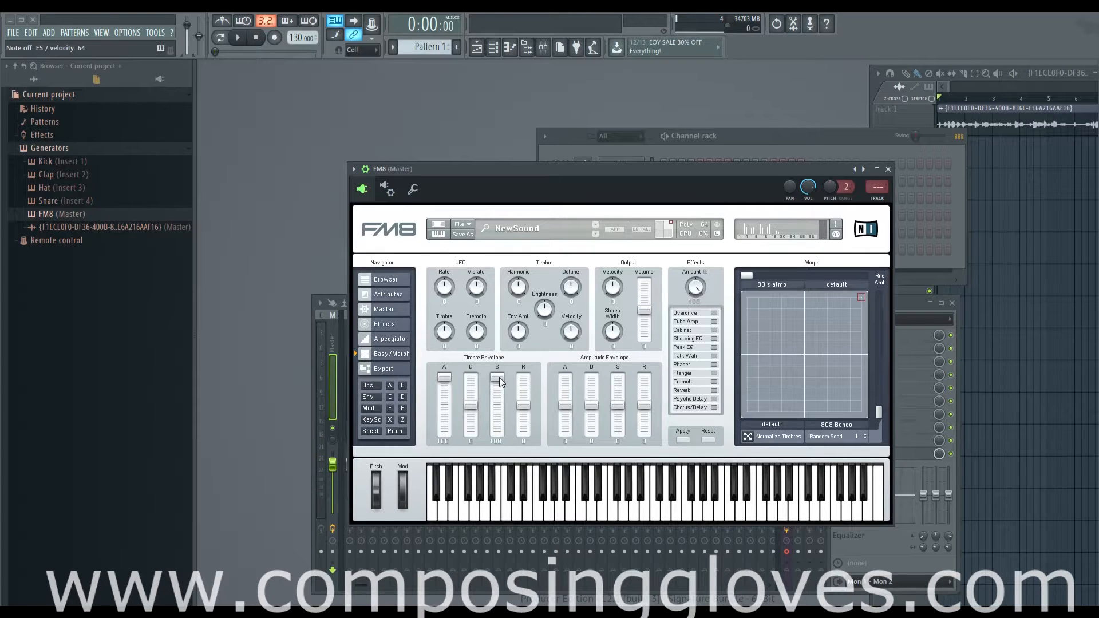
left_click_drag(499, 379, 502, 421)
Move the decay point of operator A's envelope to about 0.12 and lower the end of its sustain segment to level 0.122
left_click(389, 370)
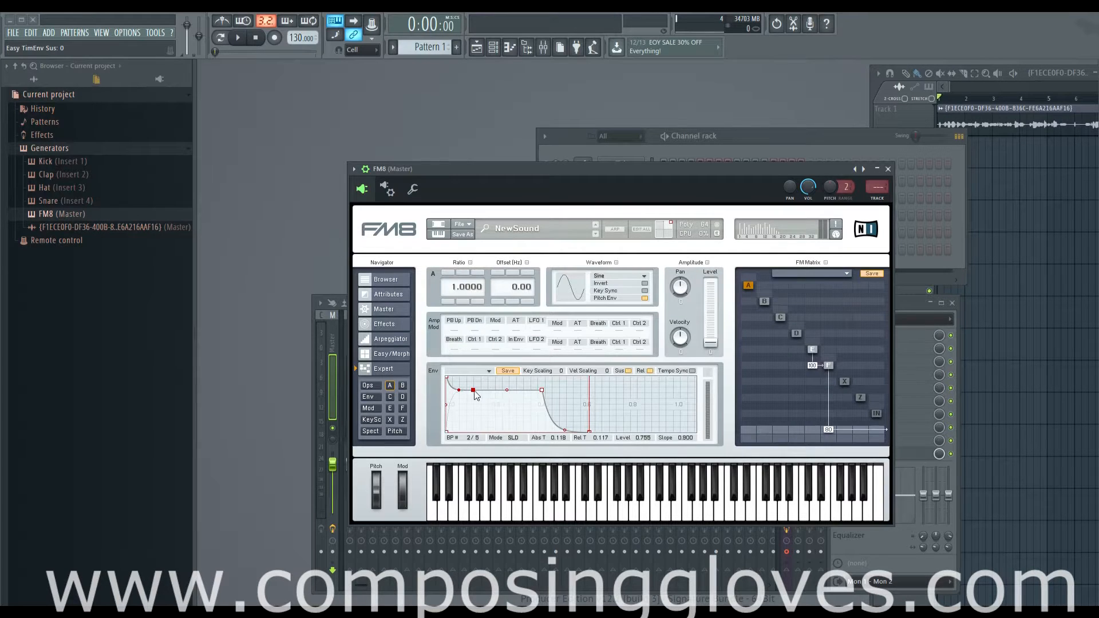
mouse_move(474, 392)
left_mouse_down()
mouse_move(475, 404)
mouse_move(474, 391)
left_mouse_up()
left_click_drag(543, 390, 543, 428)
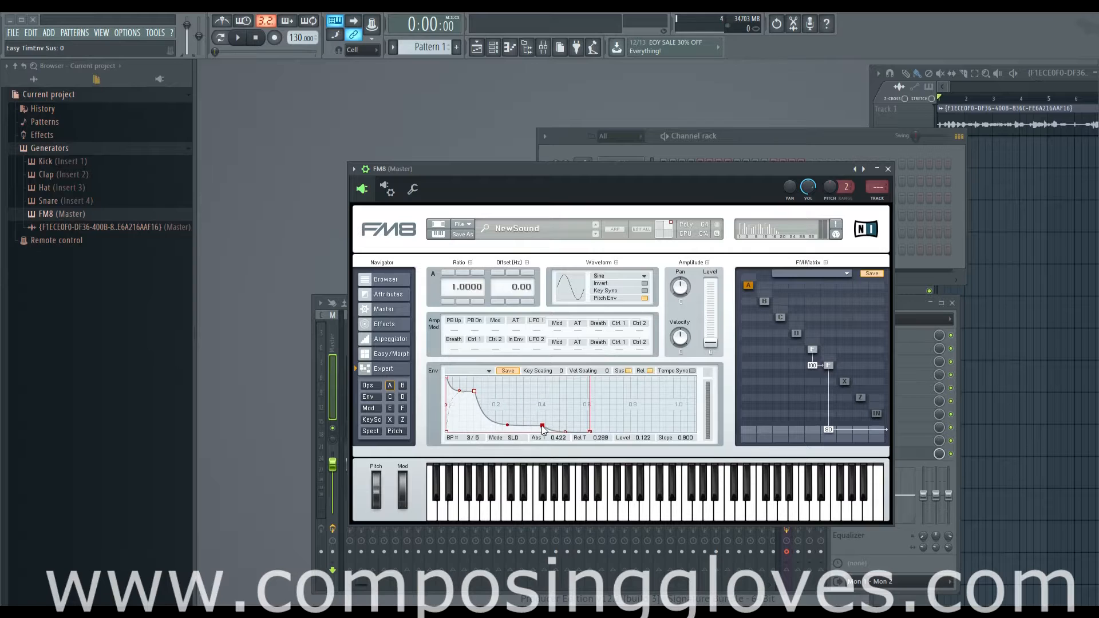
Move the decay point of operator A's envelope to about 0.153 at level 0.133, and return to the Easy/Morph page
left_click_drag(475, 391, 497, 433)
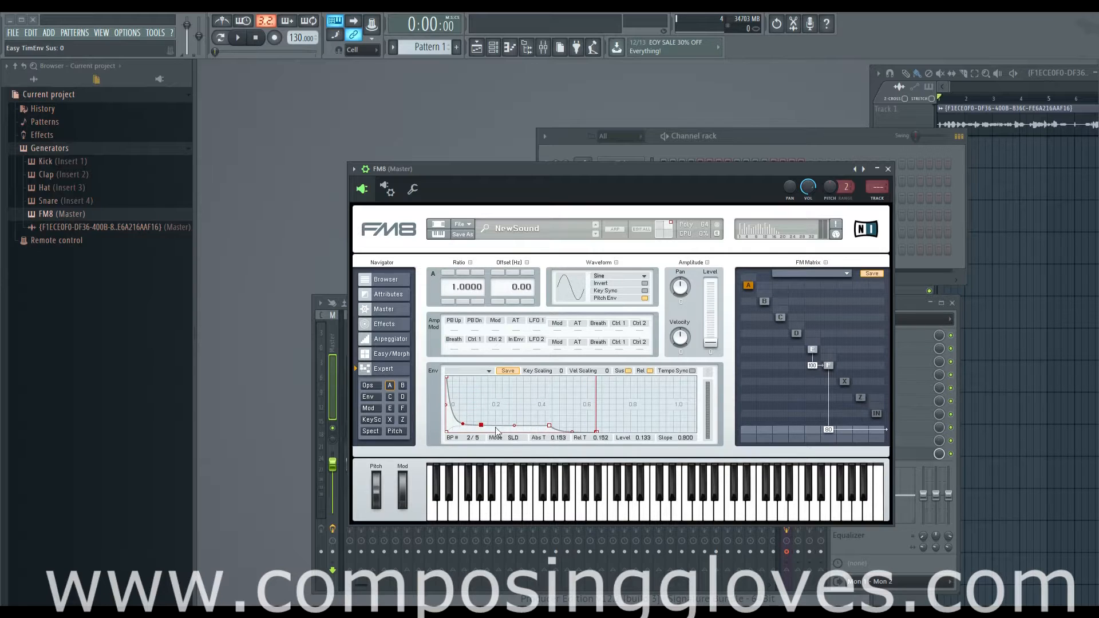
left_click(382, 353)
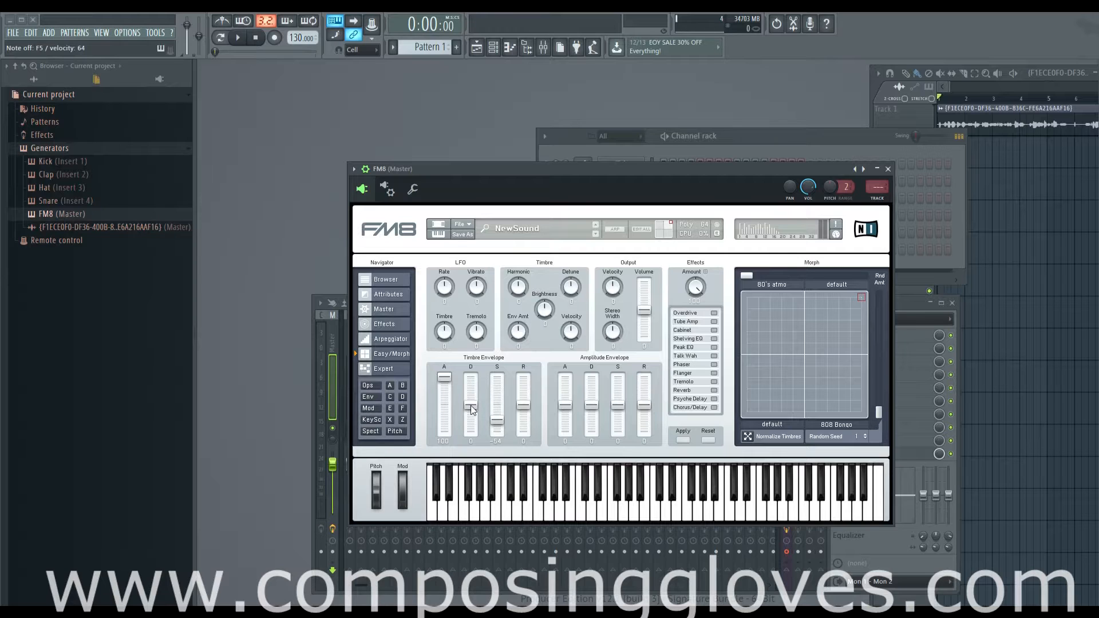
Audition the timbre envelope's Decay at -52 and 100 with Sustain lowered further, and reset both to 0
left_click_drag(471, 406, 471, 422)
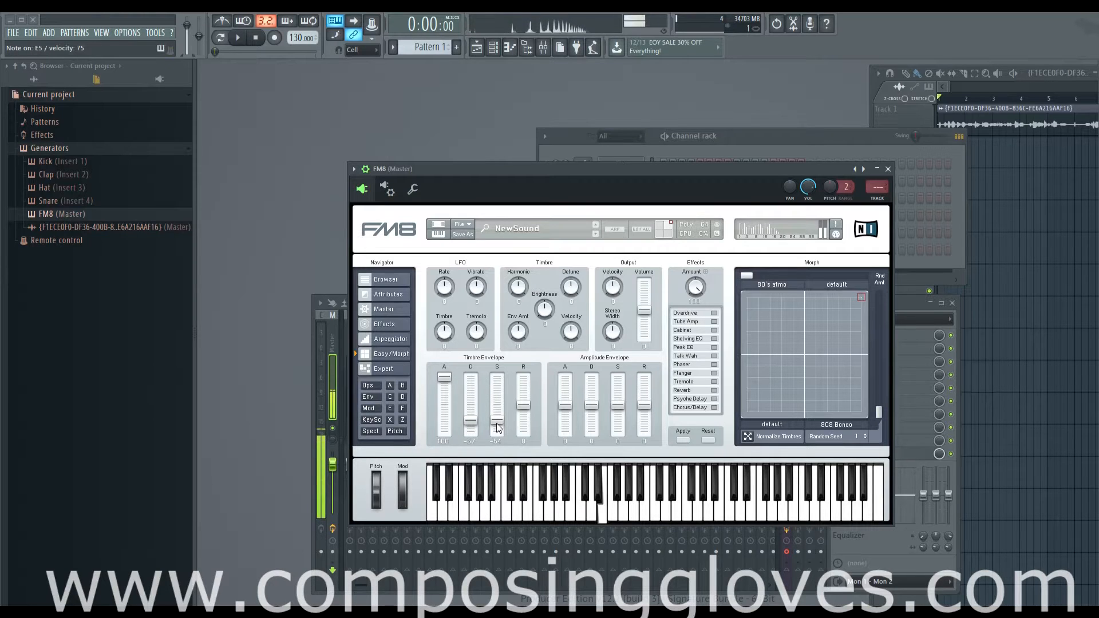
mouse_move(498, 426)
left_mouse_down()
mouse_move(498, 438)
mouse_move(499, 394)
mouse_move(497, 430)
left_mouse_up()
left_click_drag(470, 422, 480, 370)
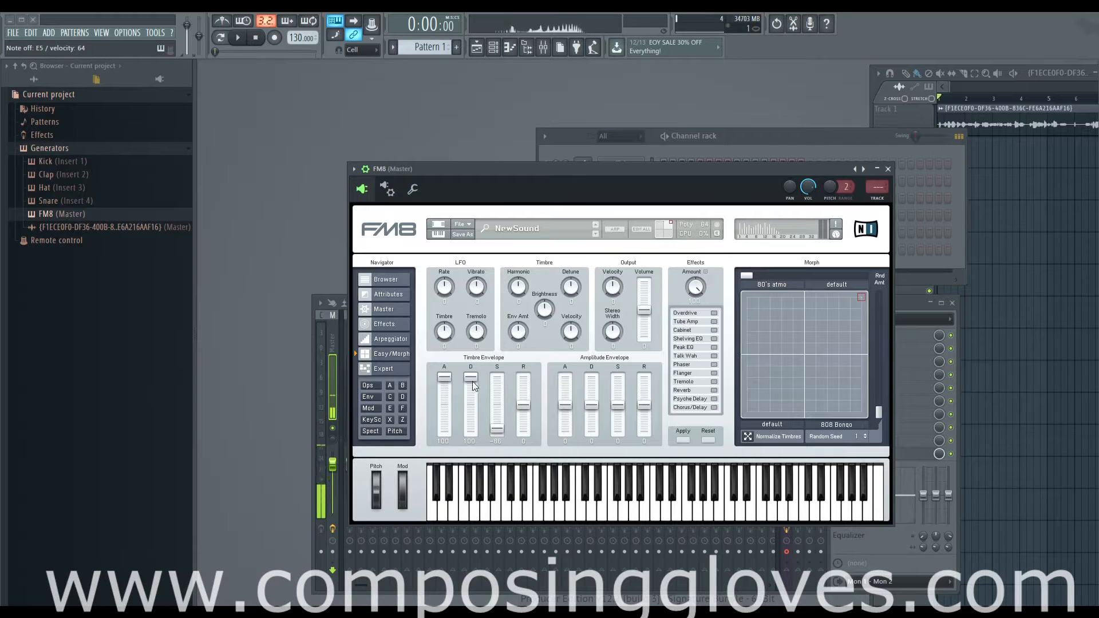
double_click(497, 429)
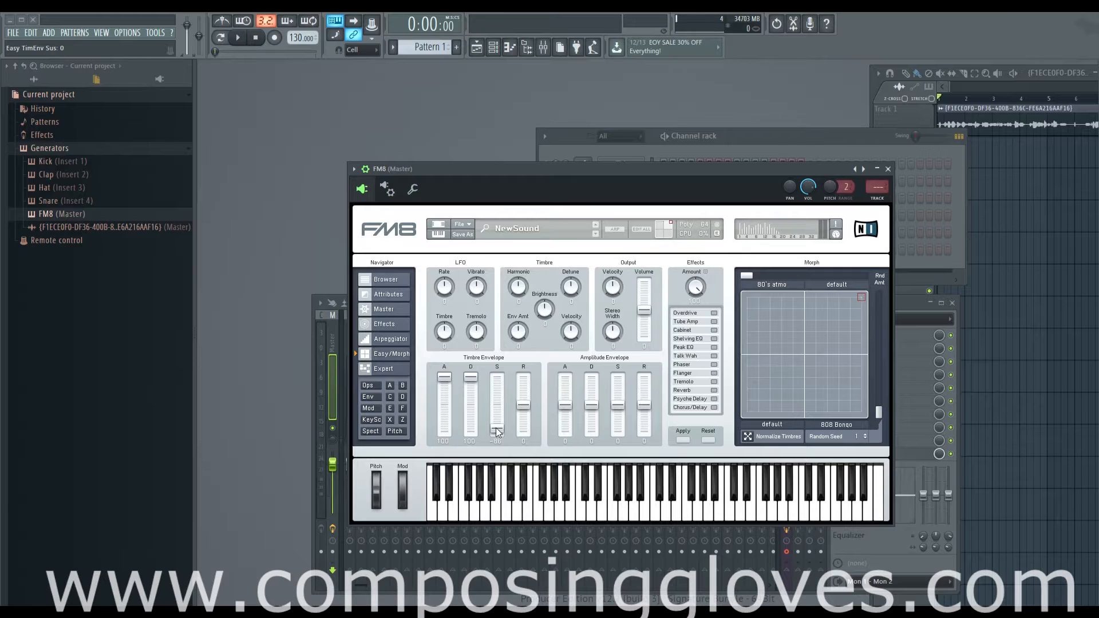
double_click(471, 378)
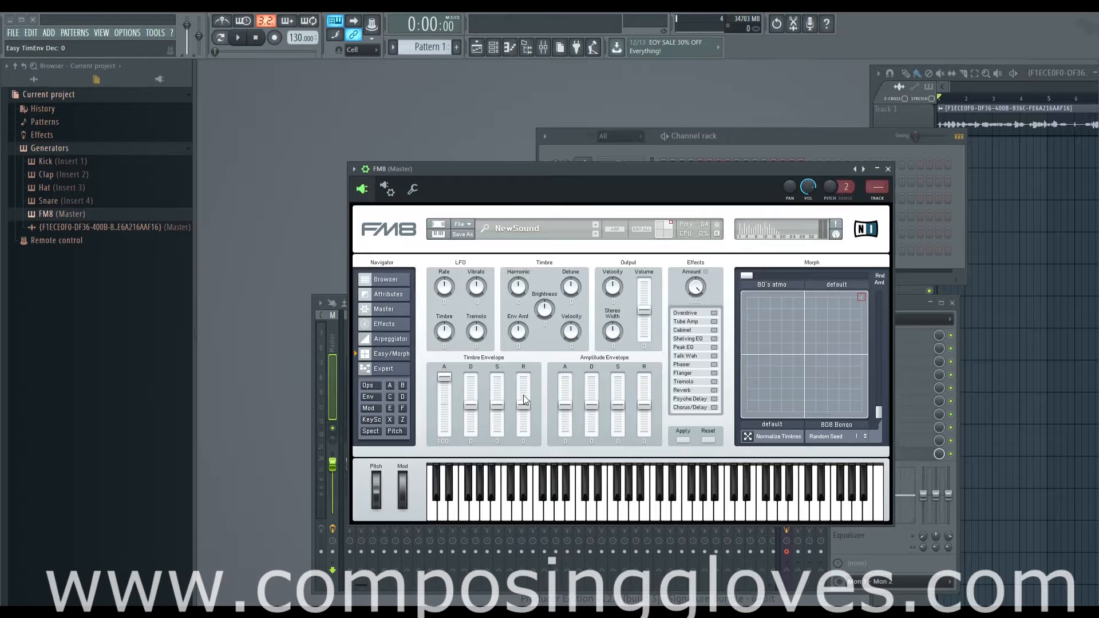
Try the timbre envelope's Release at 100 and near its minimum, and reset it to 0
left_click_drag(524, 403, 522, 332)
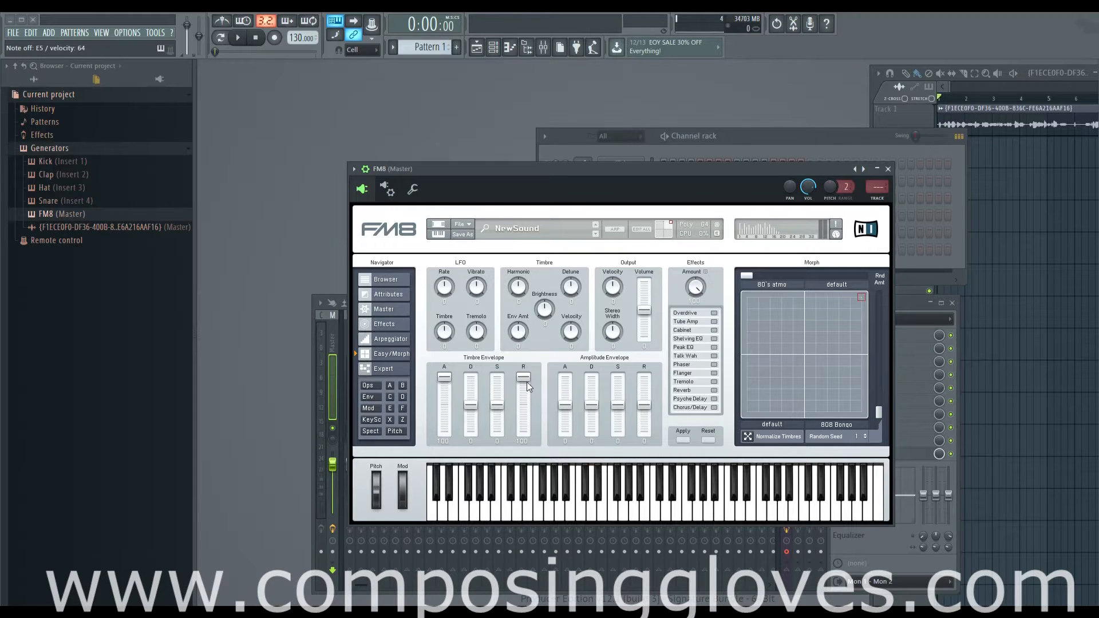
left_click_drag(523, 378, 522, 434)
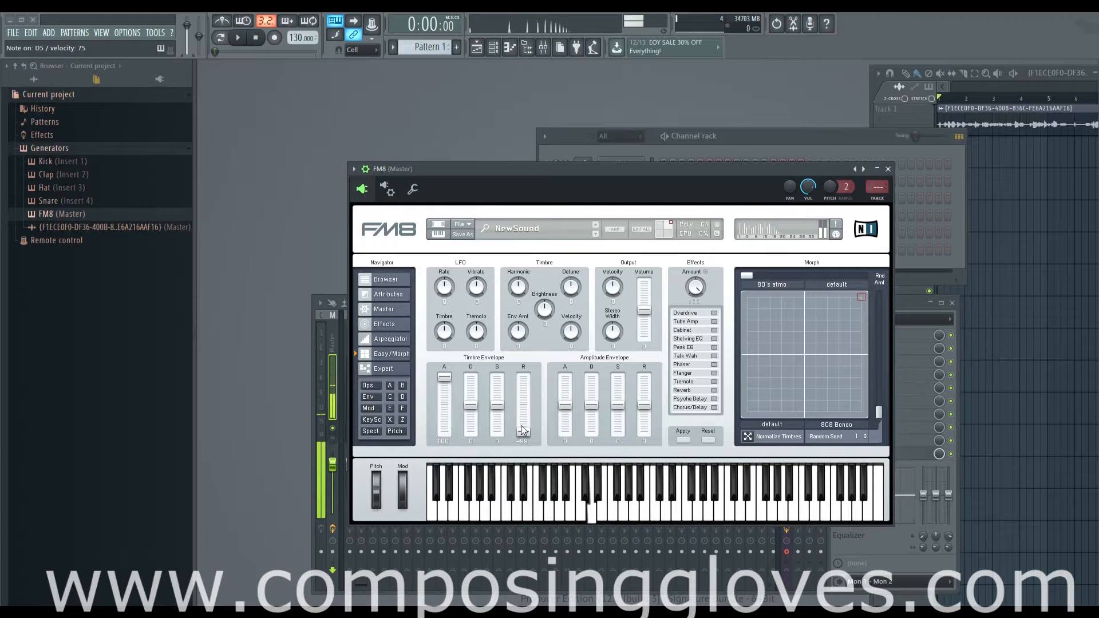
double_click(524, 430)
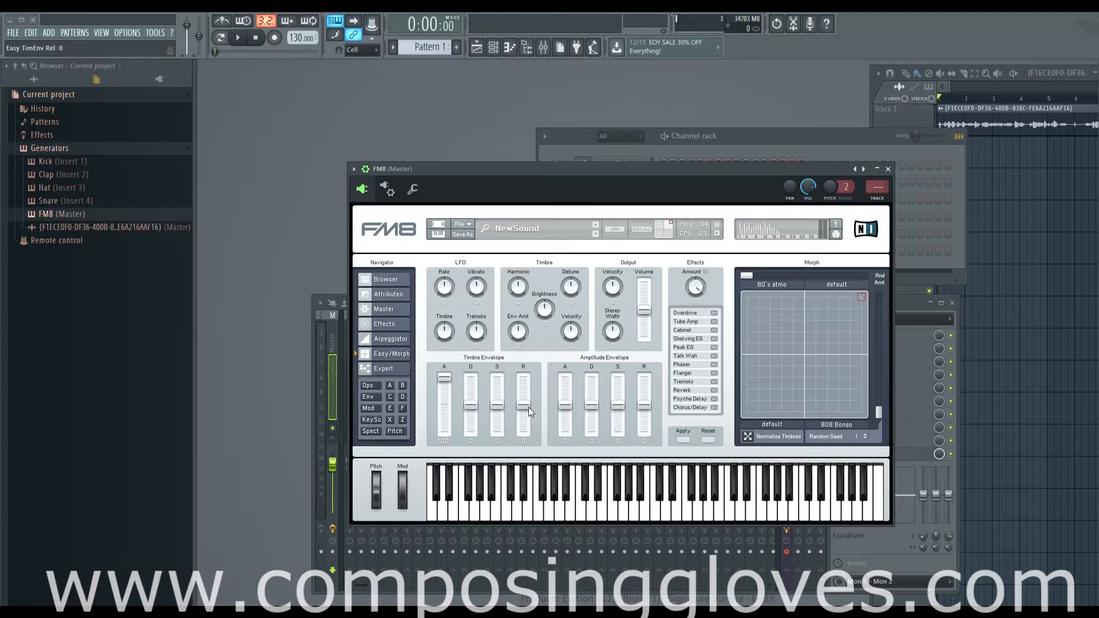
Adjust the end of the release in operator A's expert envelope to about 0.633, and compare it with the Easy/Morph page
left_click(390, 369)
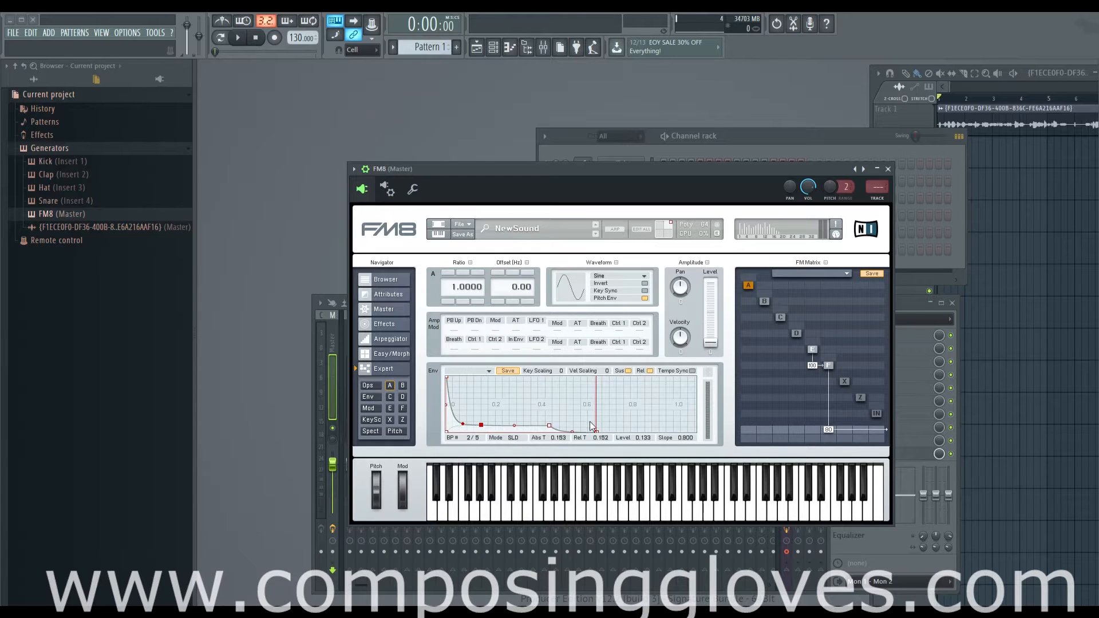
mouse_move(598, 439)
left_mouse_down()
mouse_move(675, 440)
mouse_move(555, 442)
mouse_move(624, 444)
left_mouse_up()
left_click_drag(755, 449, 598, 463)
left_click_drag(447, 378, 421, 372)
mouse_move(597, 432)
left_mouse_down()
mouse_move(523, 435)
mouse_move(590, 437)
left_mouse_up()
left_click(400, 355)
left_click(395, 369)
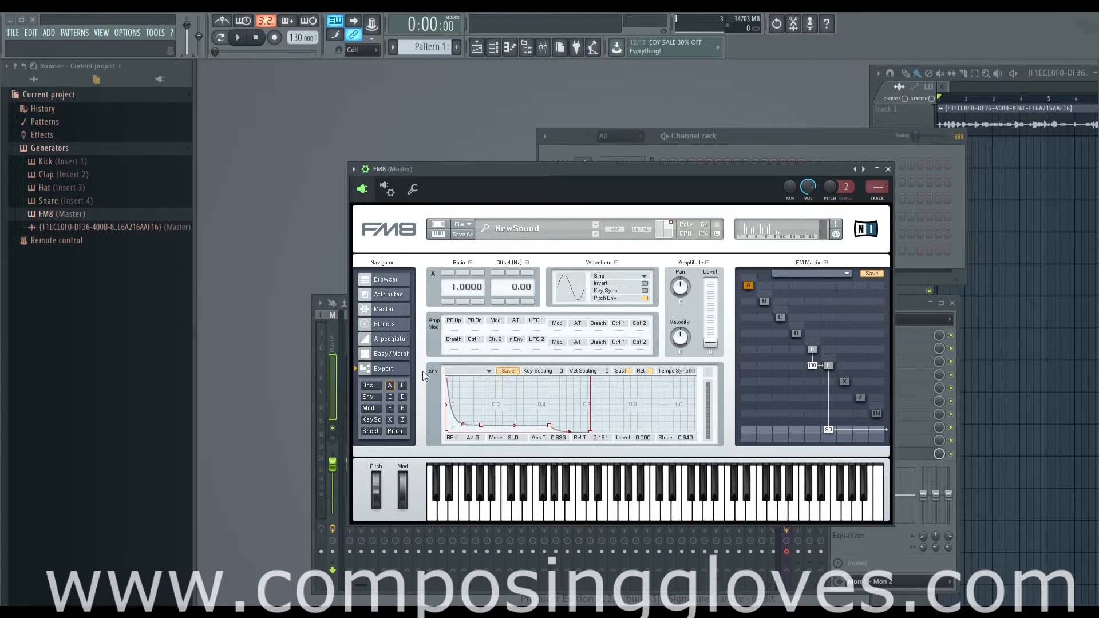
left_click(394, 355)
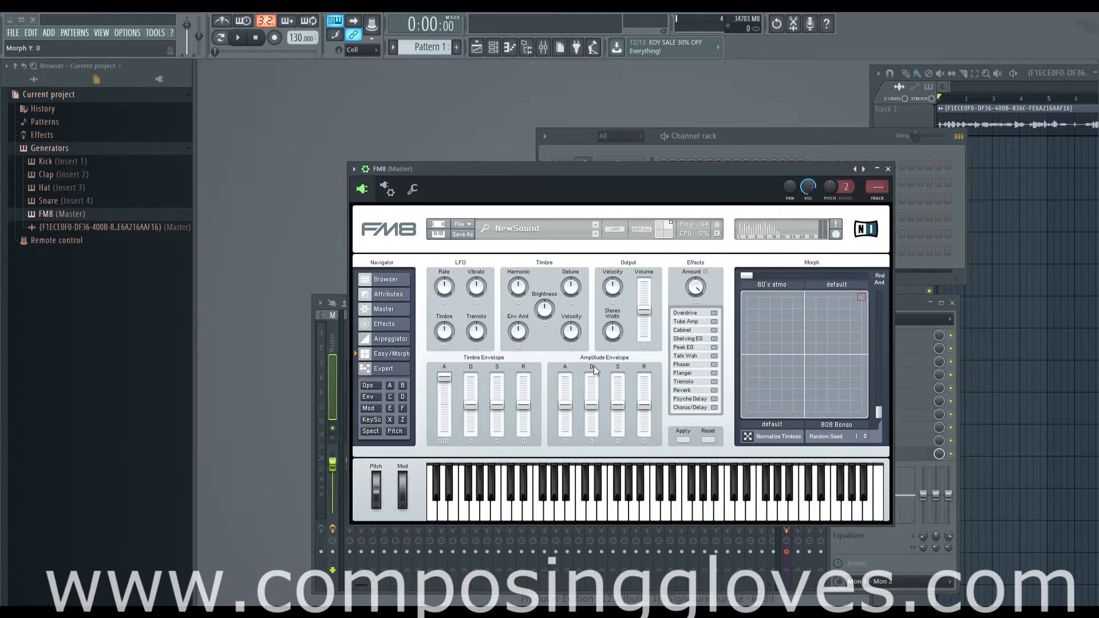
Reset the timbre envelope's Attack to 0 and move the morph point to the lower-left default corner
double_click(445, 379)
left_click_drag(866, 298, 694, 445)
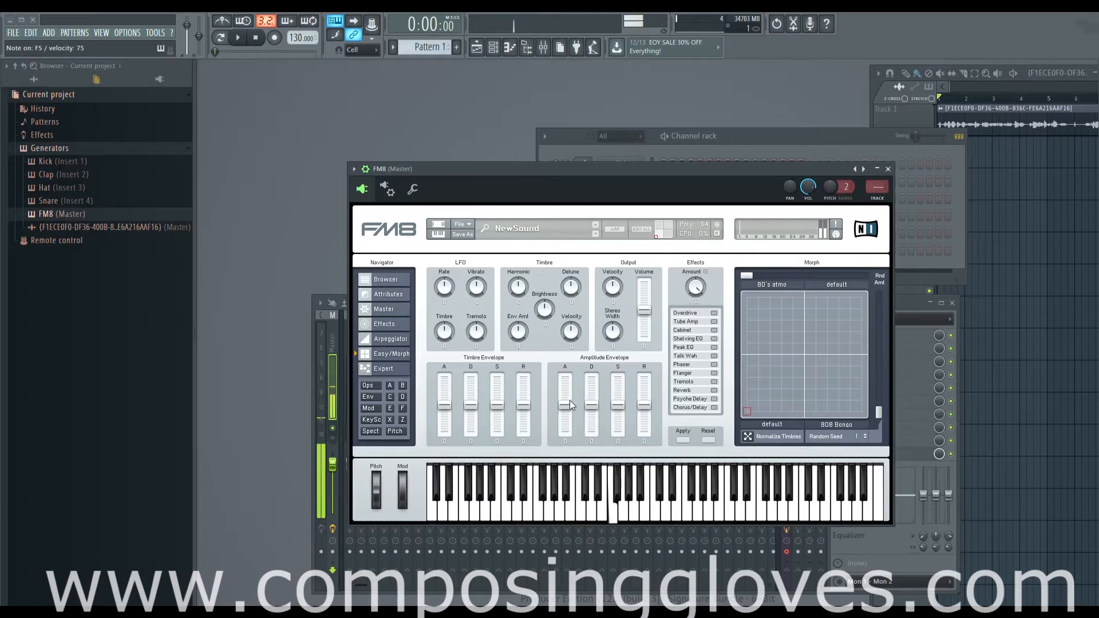
Audition the amplitude envelope's Attack at 100, and briefly raise its Sustain before resetting Sustain to 0
left_click_drag(566, 405, 572, 354)
key("v")
key("v")
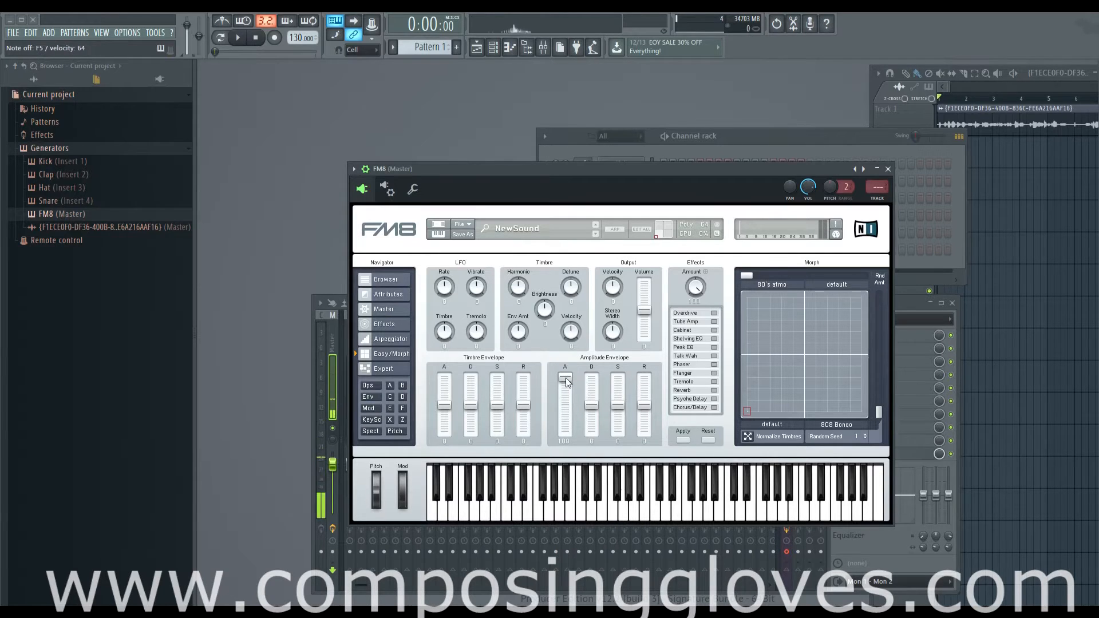
key("v")
mouse_move(623, 408)
left_mouse_down()
mouse_move(624, 383)
mouse_move(620, 393)
left_mouse_up()
double_click(618, 389)
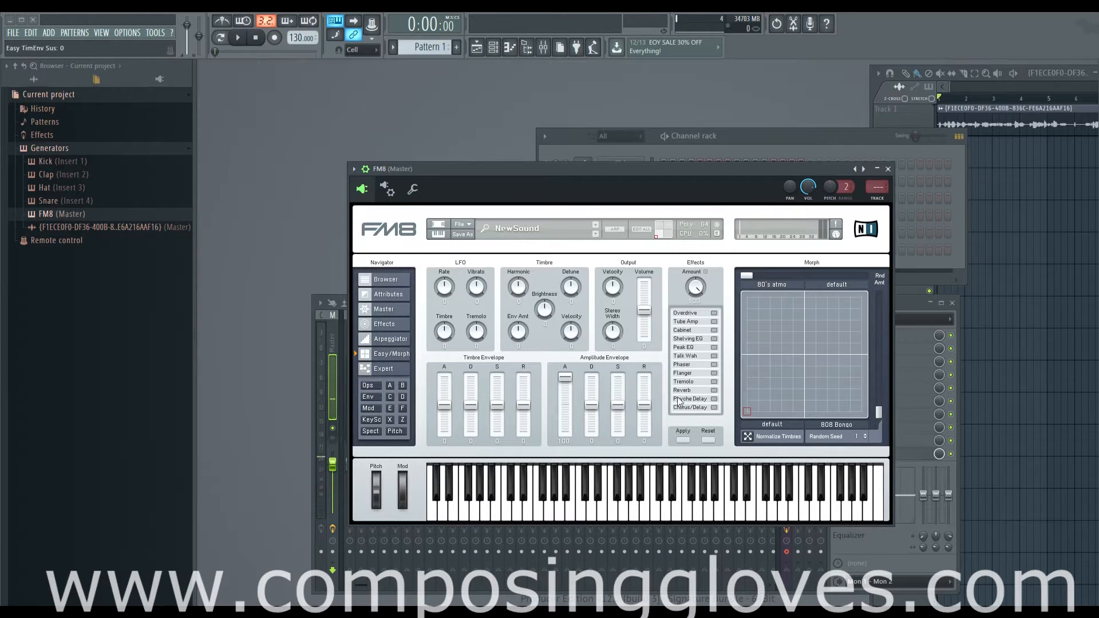
In the upper-right morph corner, compare timbre Attack at 100 with amplitude Attack high and low, and reset both to 0
left_click_drag(749, 410, 868, 296)
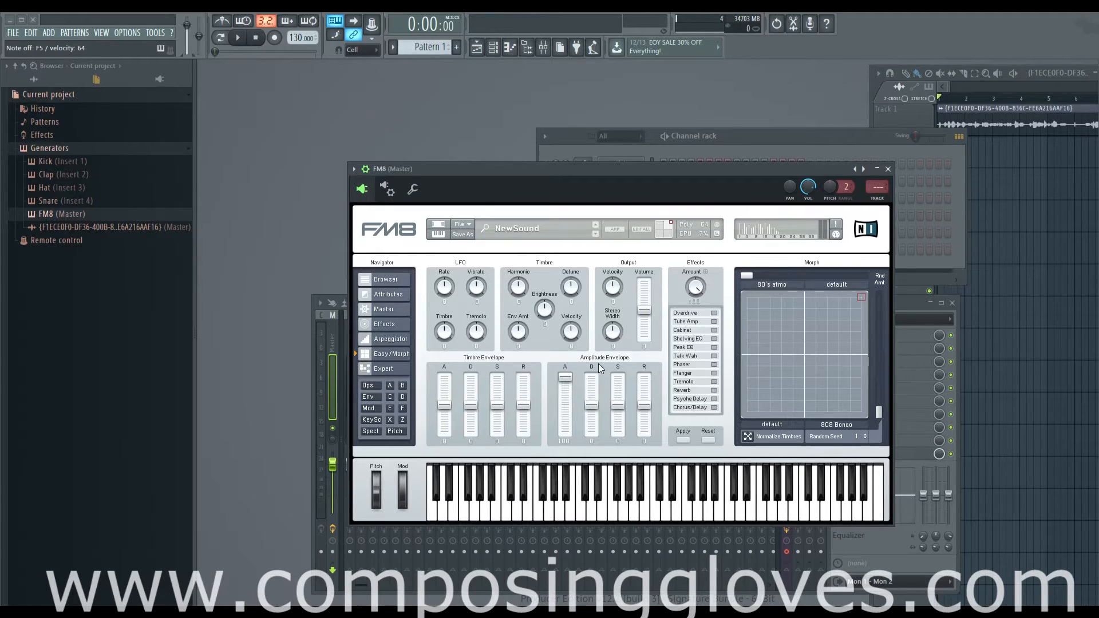
left_click_drag(444, 406, 445, 378)
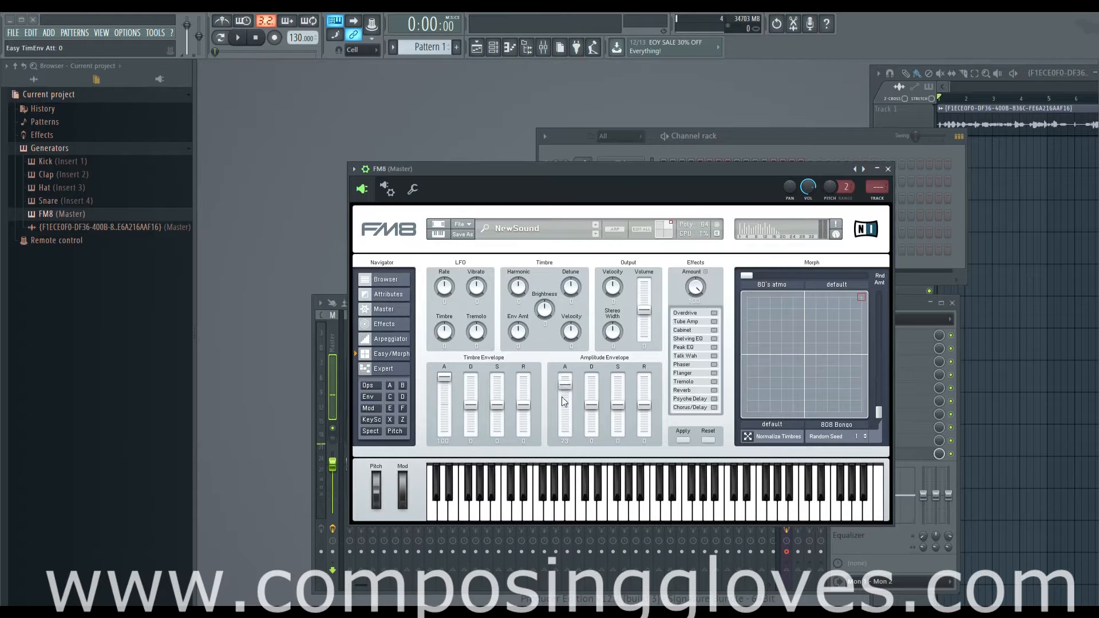
left_click_drag(565, 378, 565, 433)
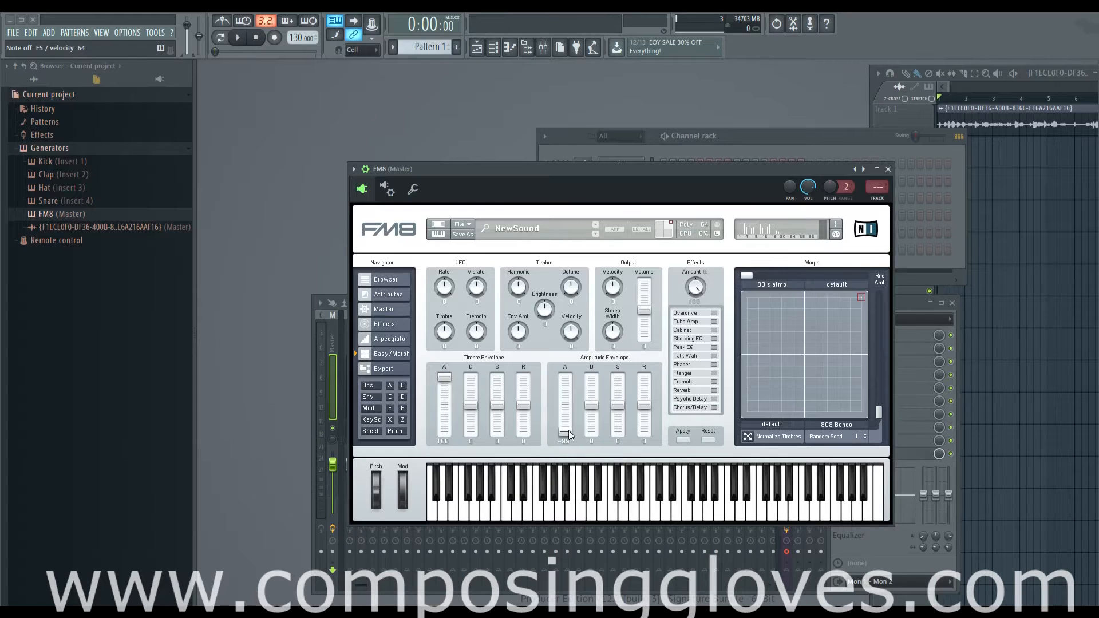
double_click(565, 432)
double_click(443, 378)
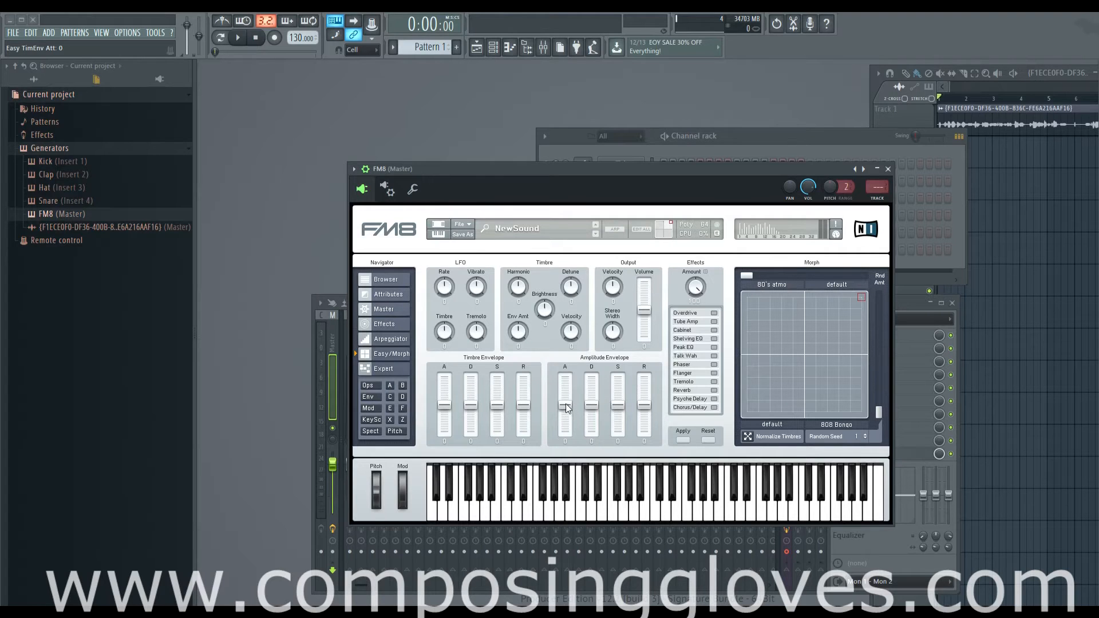
Set the amplitude Attack to 100 and the timbre Attack near its minimum, and apply the Easy page changes to the sound
left_click_drag(565, 406, 566, 375)
left_click_drag(446, 404, 445, 432)
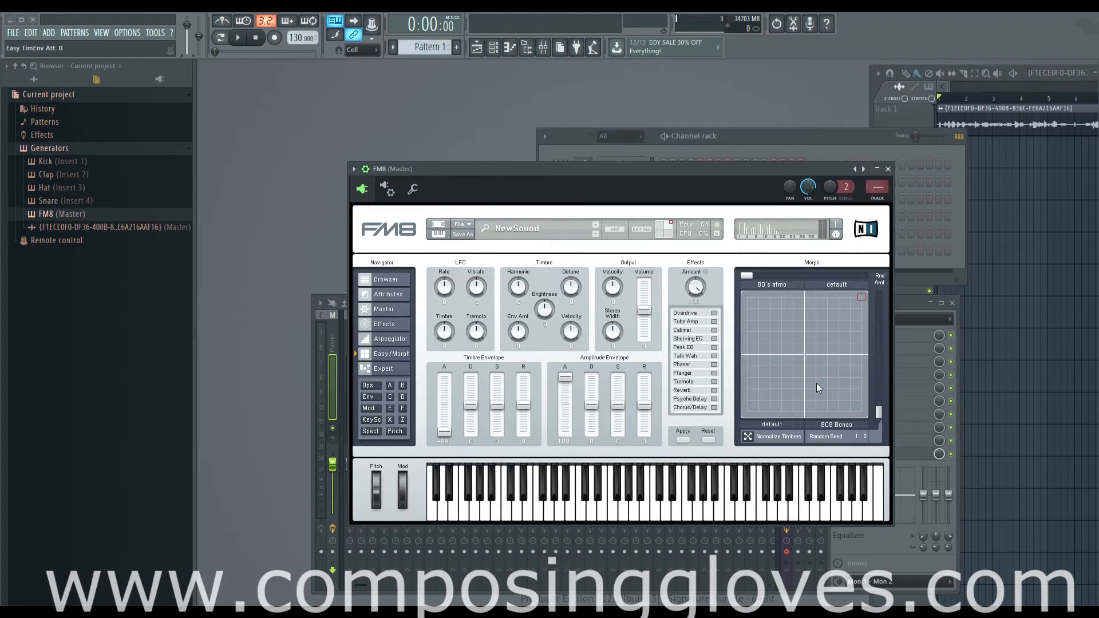
key("t")
left_click(683, 440)
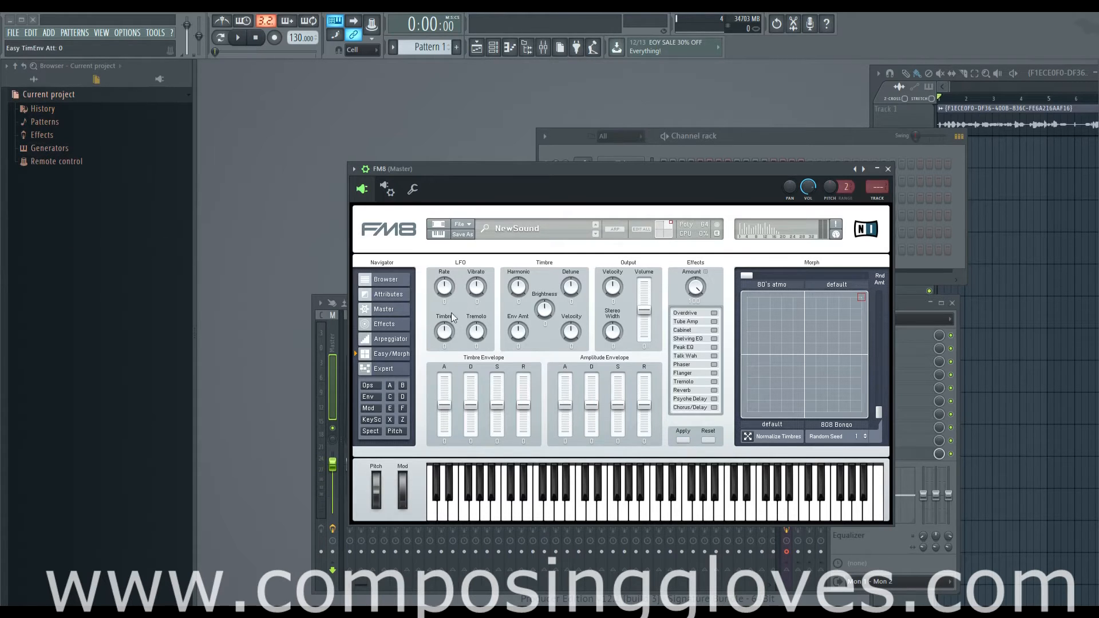
Move the morph point to the lower-left corner, and audition the amplitude Attack near its minimum before resetting it to 0
key("r")
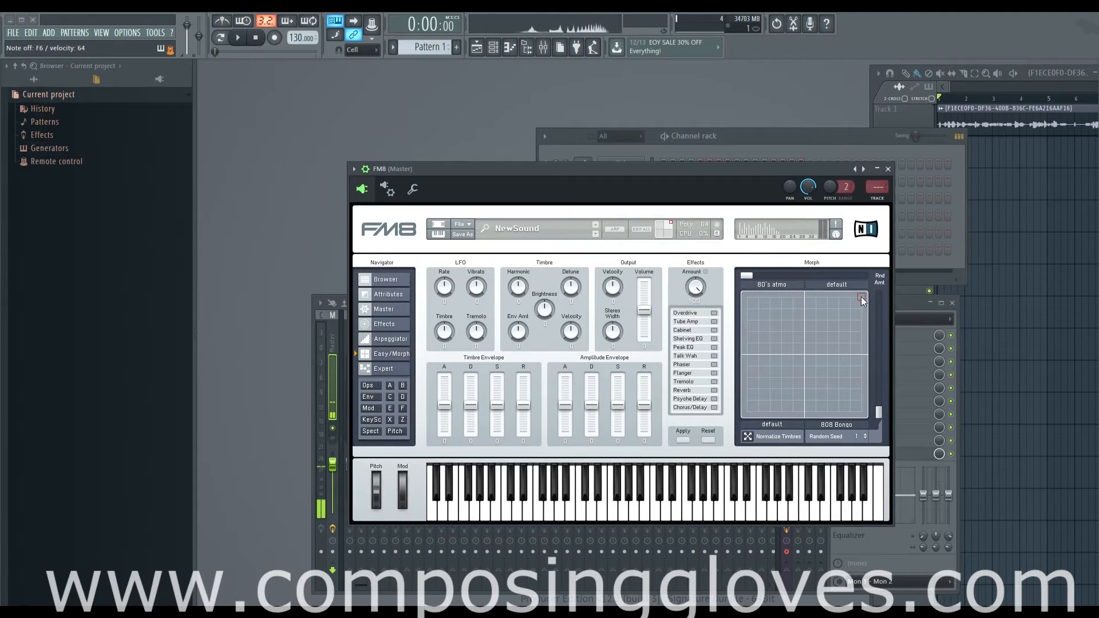
left_click_drag(861, 296, 699, 435)
key("e")
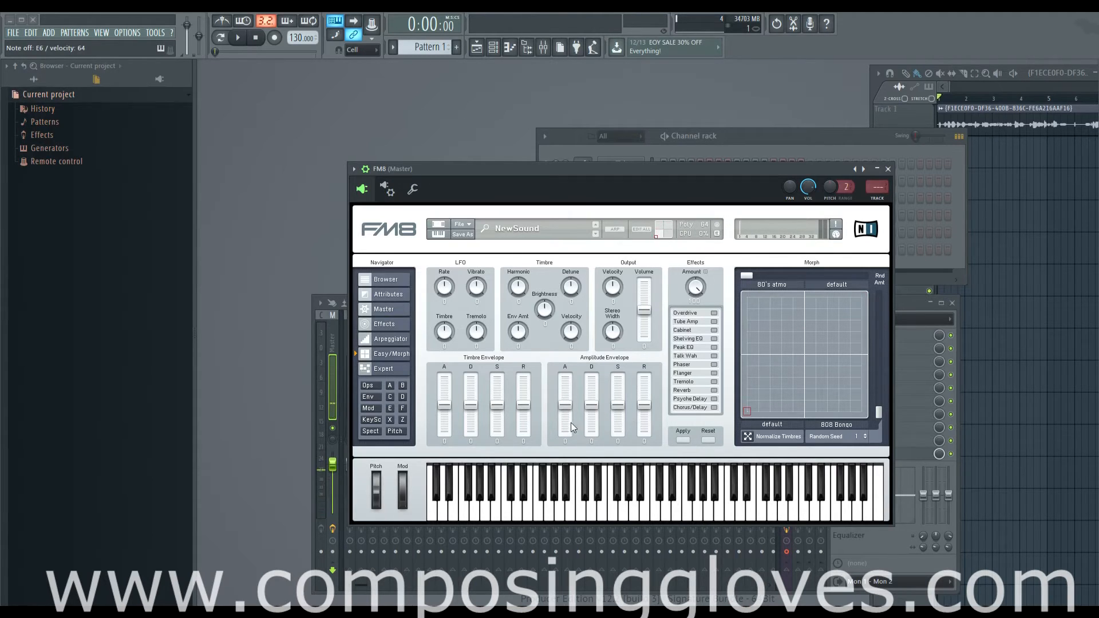
left_click_drag(568, 407, 566, 432)
key("e")
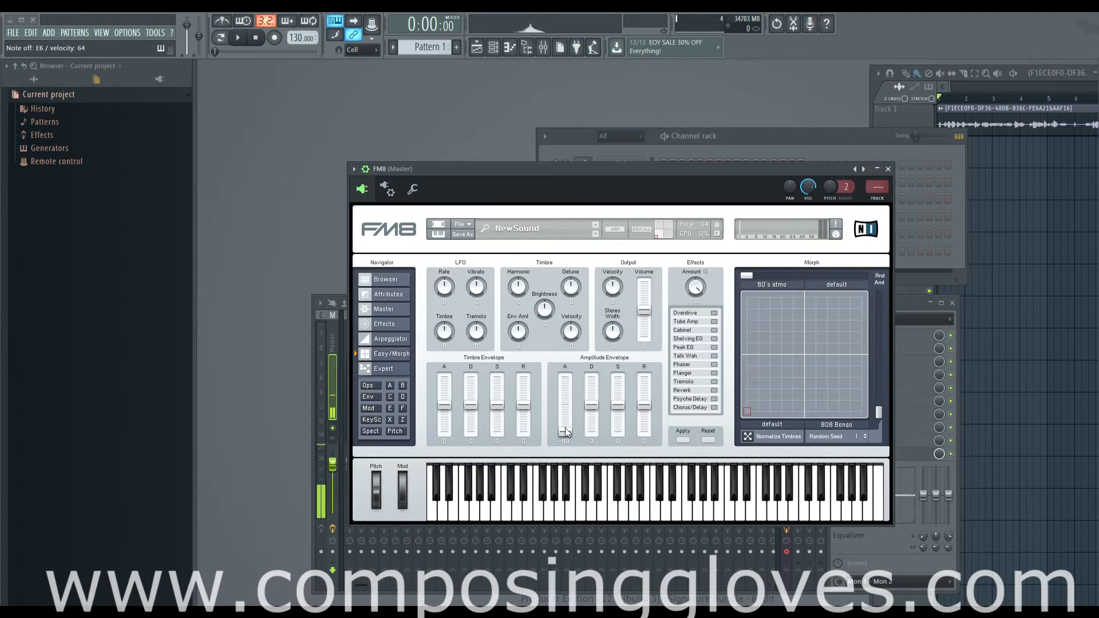
double_click(566, 431)
key("w")
key("w")
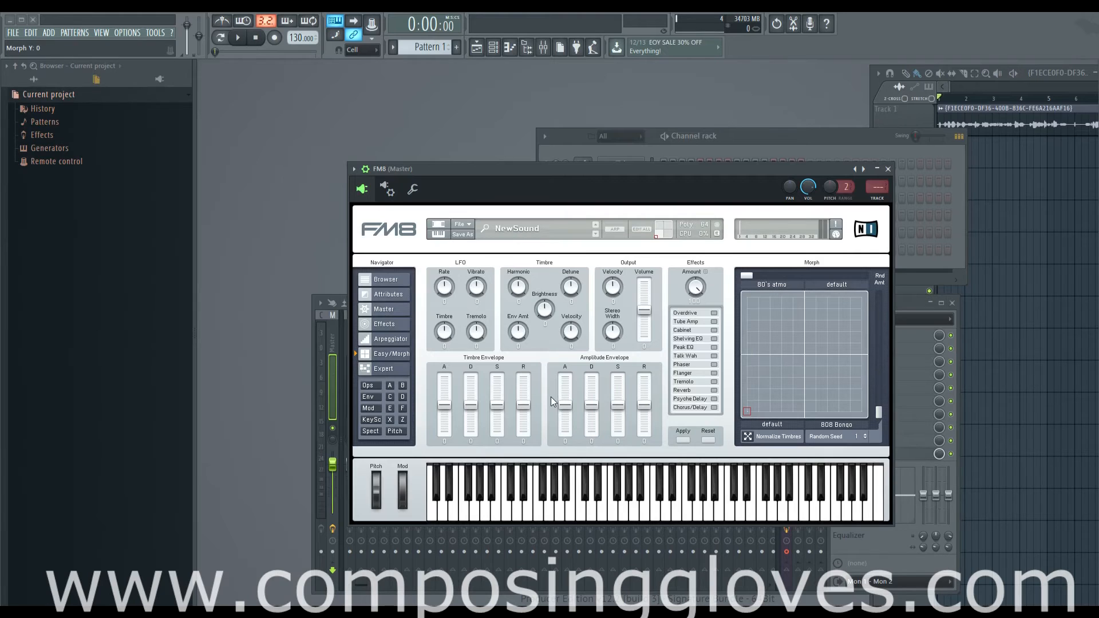
Audition the sound at the lower-left morph corner and move the morph point back to the upper-right corner
key("n")
key("b")
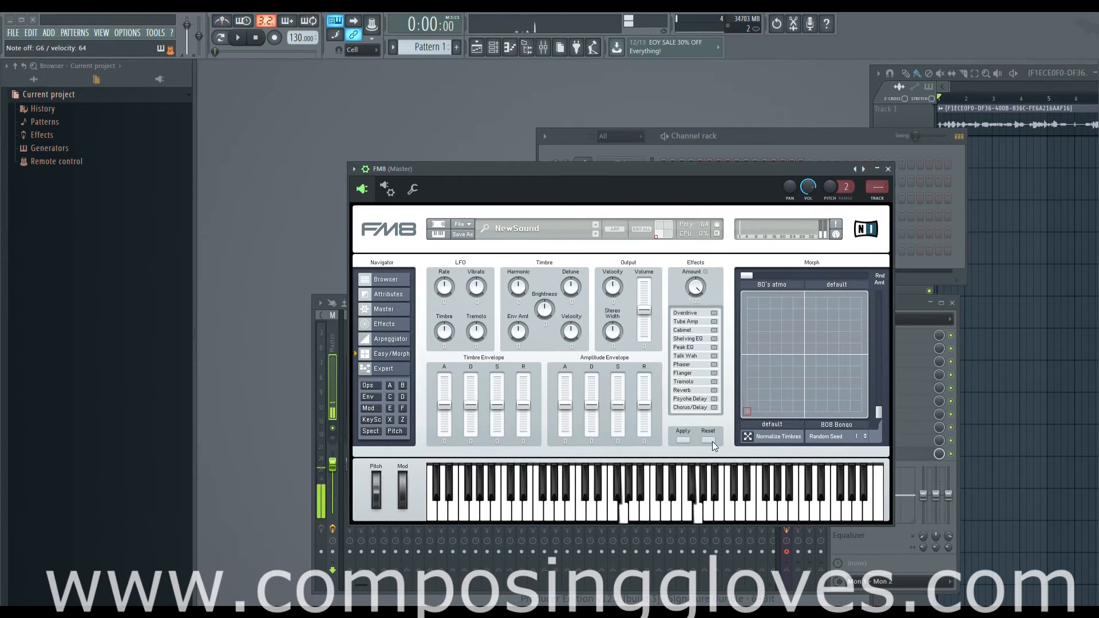
mouse_move(746, 411)
left_mouse_down()
mouse_move(793, 380)
mouse_move(885, 267)
left_mouse_up()
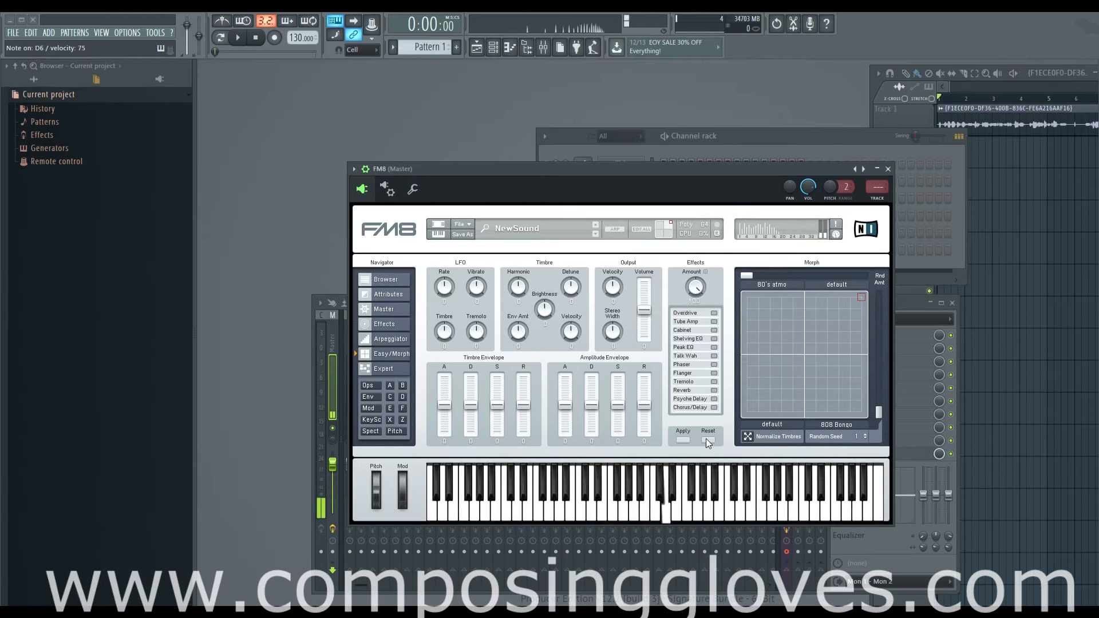
Lower operator E's modulation of operator F to 9 in the FM matrix, and return to the Easy/Morph page
left_click(391, 385)
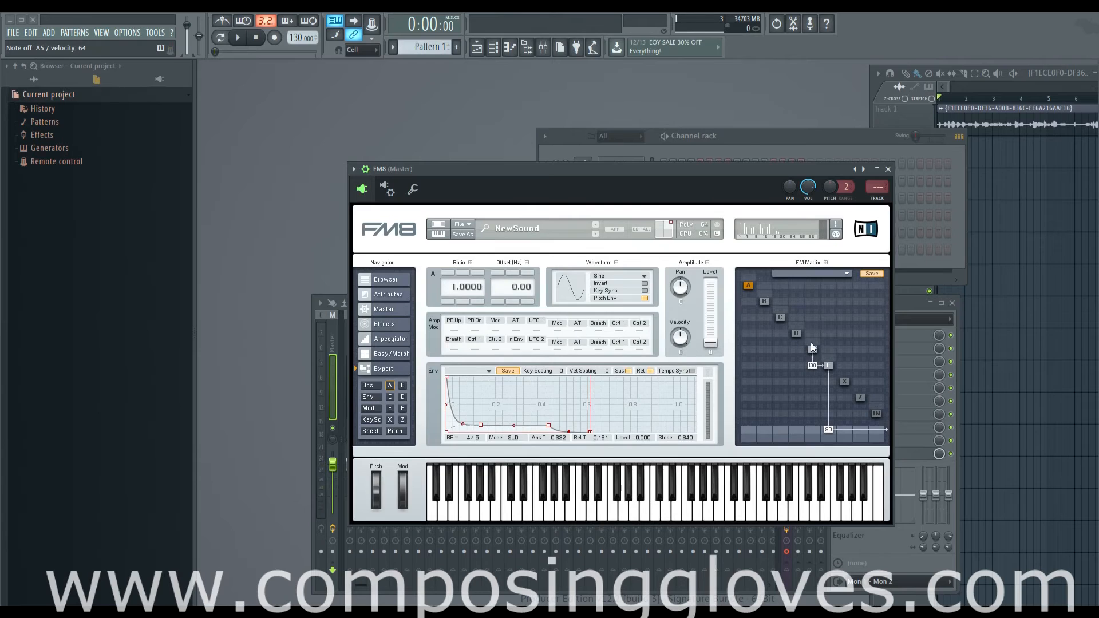
left_click_drag(812, 351, 811, 418)
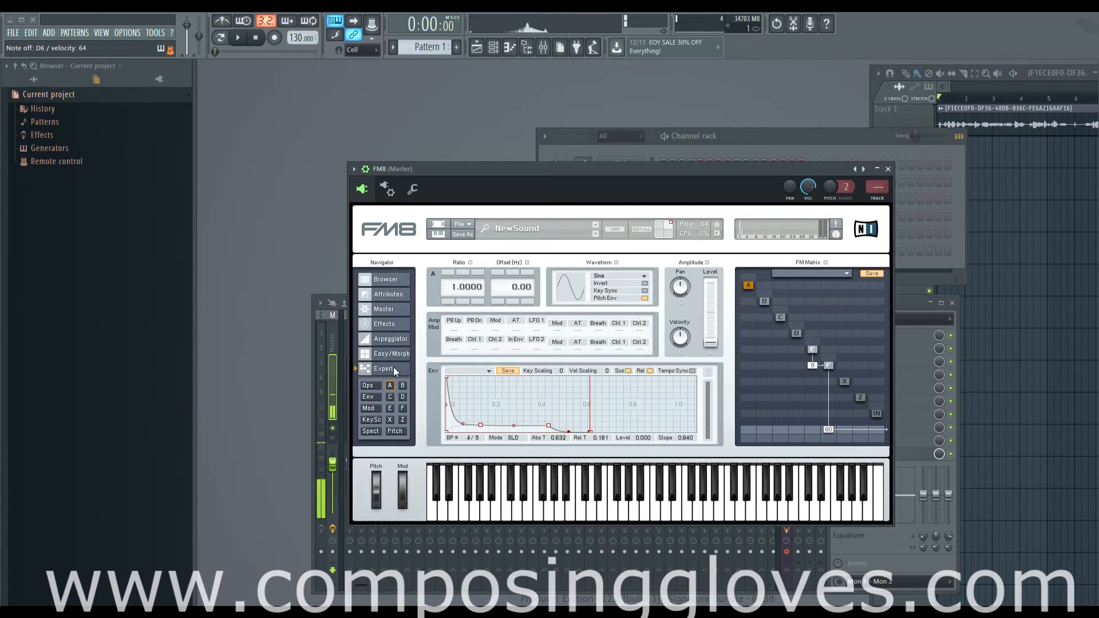
left_click(404, 355)
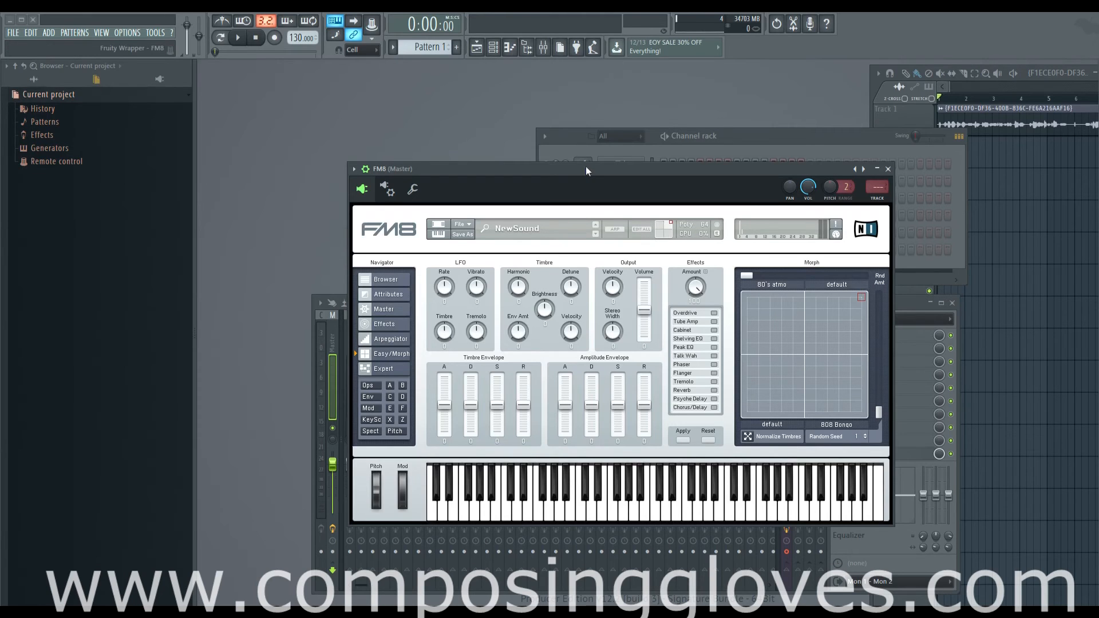
left_click_drag(585, 166, 568, 121)
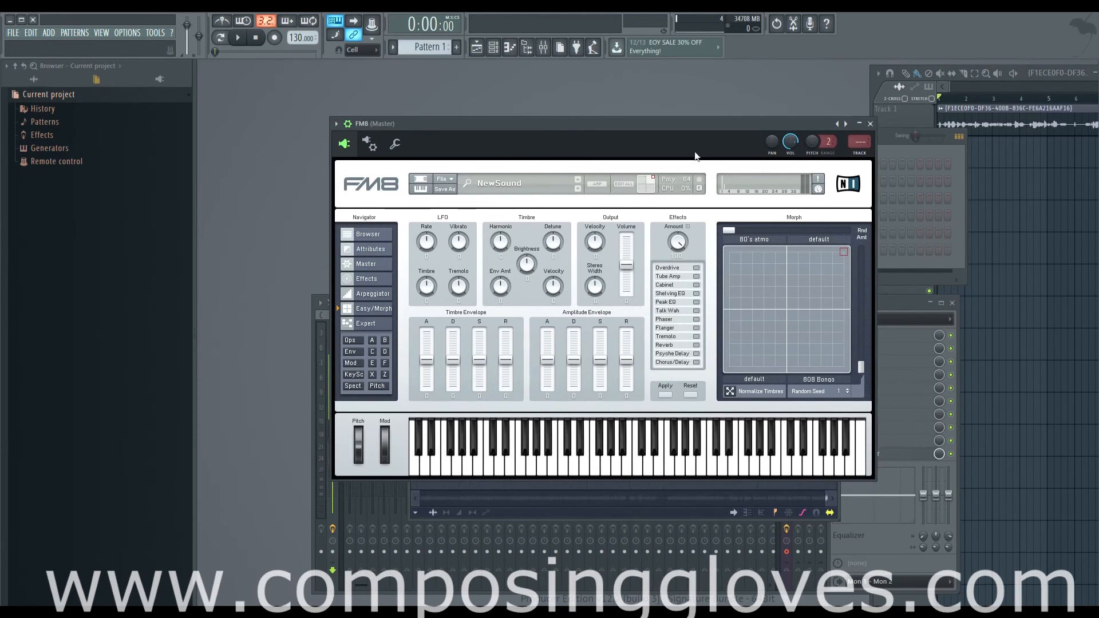
left_click_drag(688, 124, 700, 159)
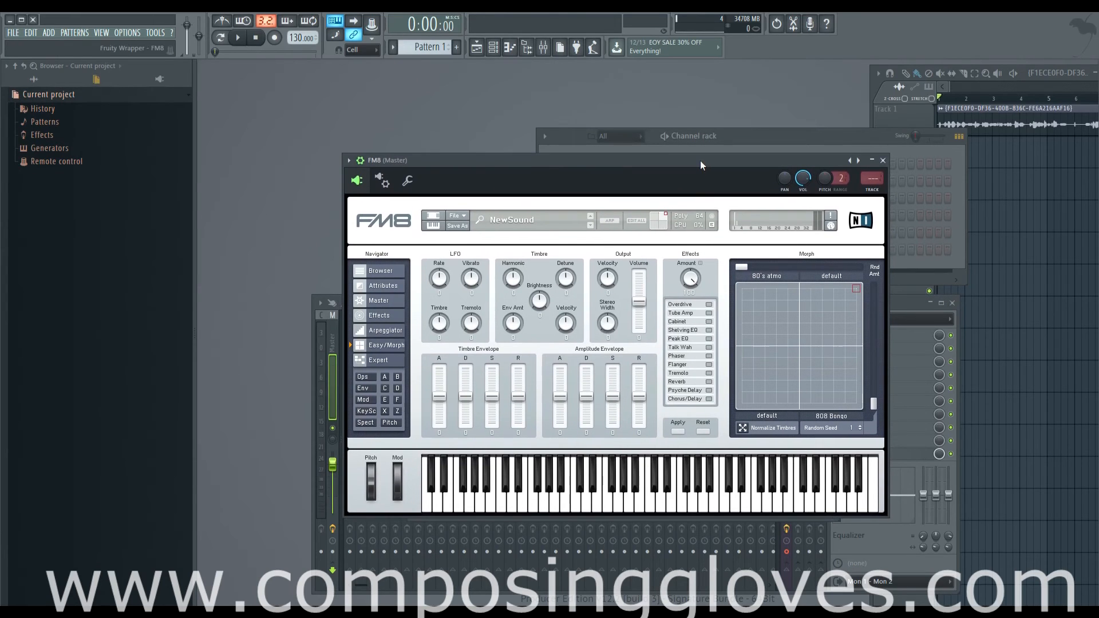